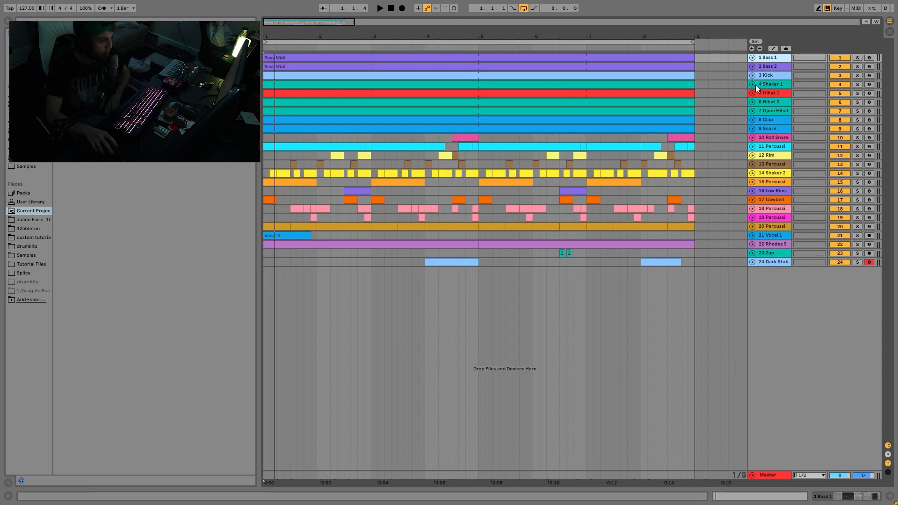
# Solo the Bass 1 and Bass 2 tracks, listen to them together, and unfold both tracks in the arrangement
pyautogui.click(858, 58)
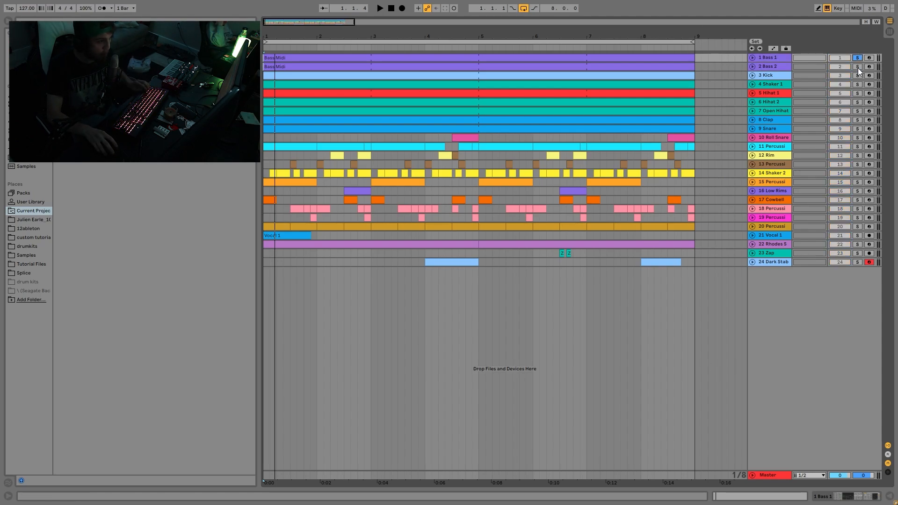
pyautogui.click(858, 66)
pyautogui.press('space')
pyautogui.click(752, 67)
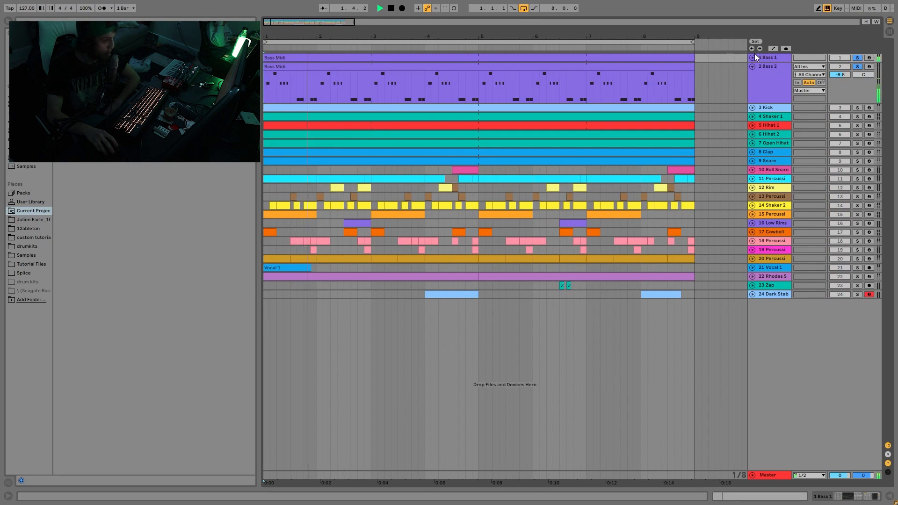
pyautogui.click(752, 57)
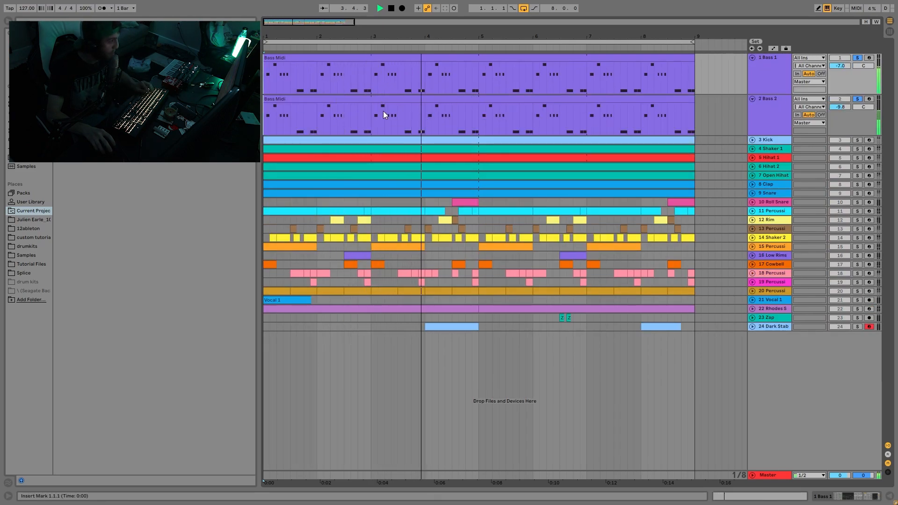
pyautogui.press('space')
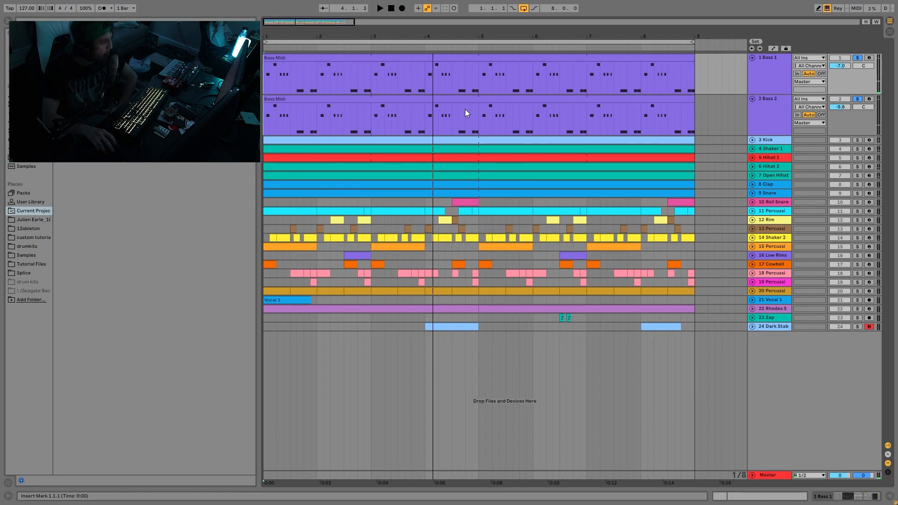
# Open the Bass 1 MIDI clip and select all its E3 notes, followed by all its G3 notes
pyautogui.doubleClick(292, 60)
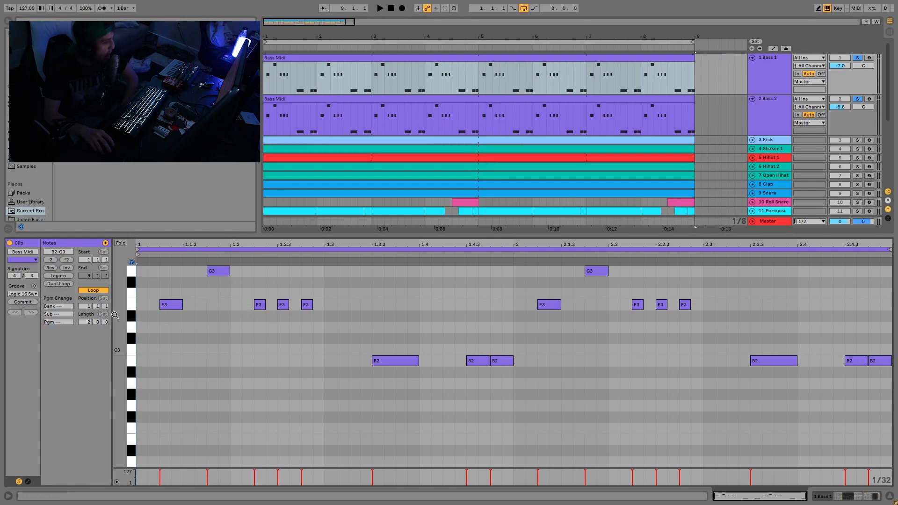
pyautogui.click(132, 305)
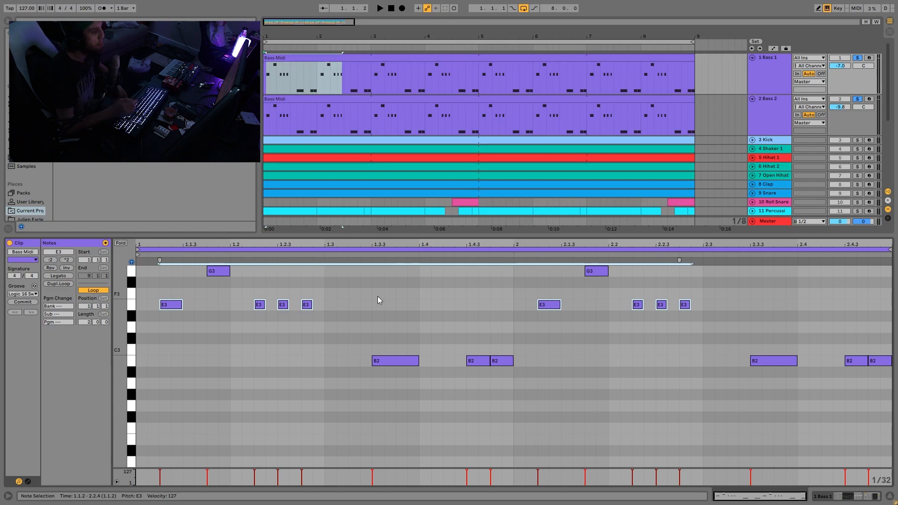
pyautogui.click(133, 272)
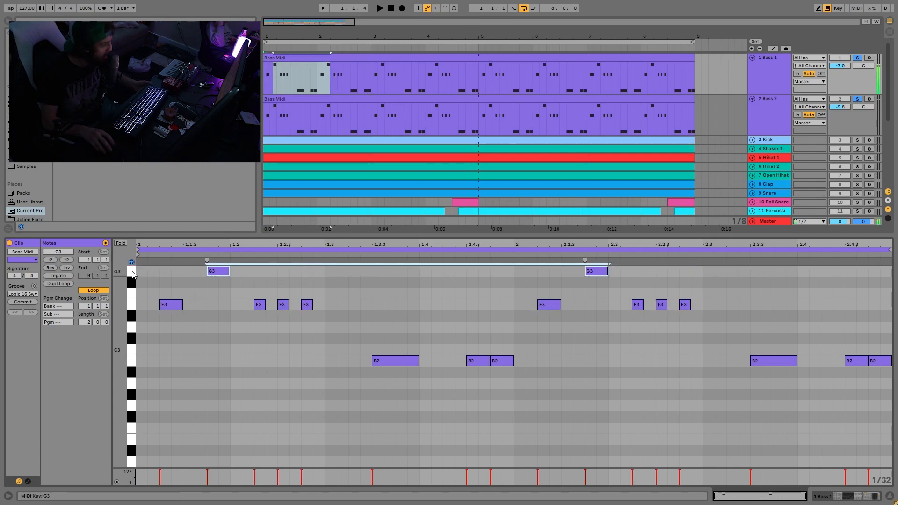
# Select all B2 notes in the Bass 1 clip, try them one octave higher, and return them to B2
pyautogui.click(132, 361)
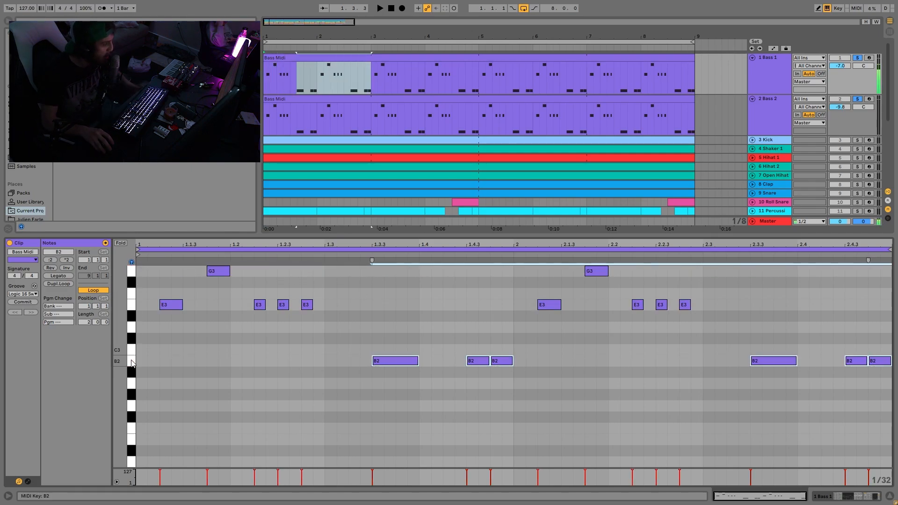
pyautogui.hotkey('shift', 'Up')
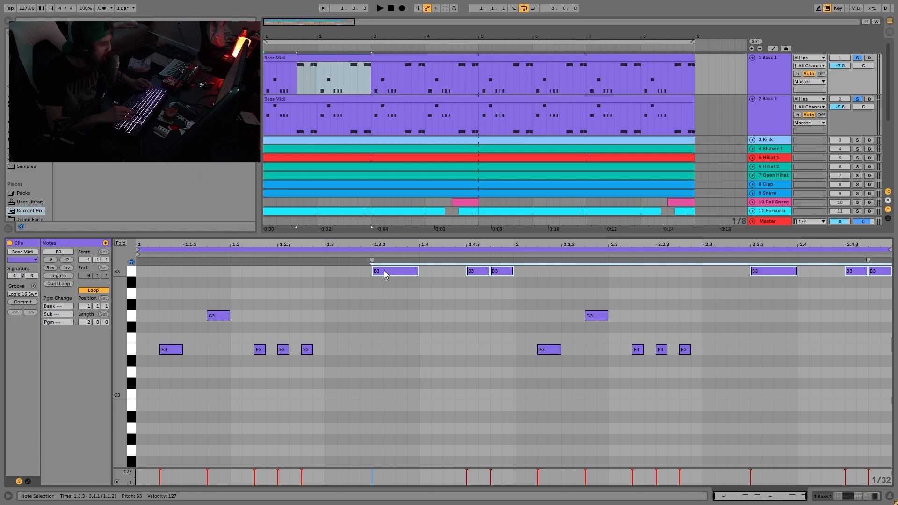
pyautogui.hotkey('shift', 'Down')
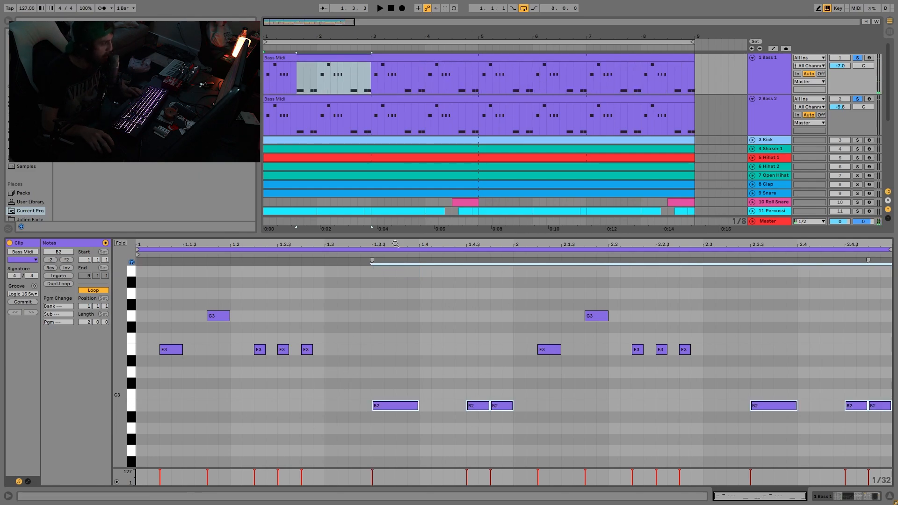
# Play the two bass tracks while viewing Bass 1's devices, and reopen its MIDI clip
pyautogui.press('space')
pyautogui.click(752, 75)
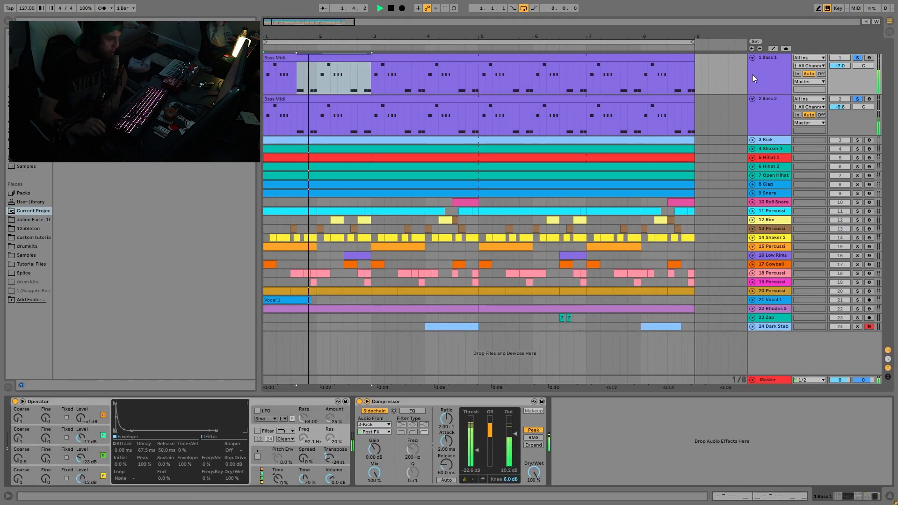
pyautogui.doubleClick(324, 62)
pyautogui.press('space')
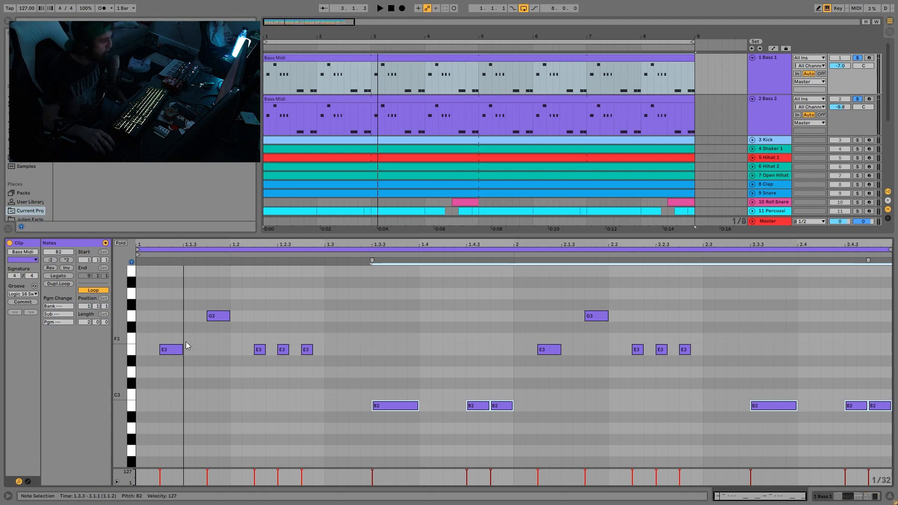
# Select the long B2 note in the first bar and listen to the bass pattern from the start
pyautogui.click(394, 405)
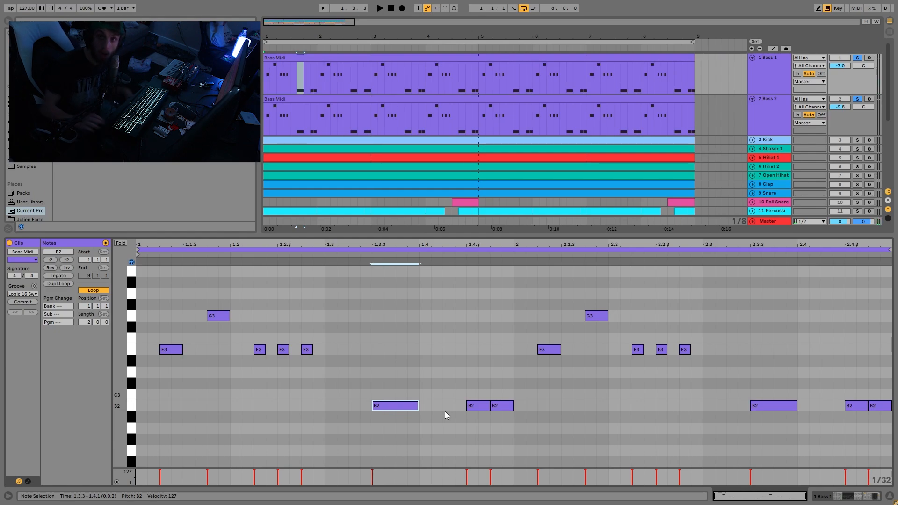
pyautogui.press('space')
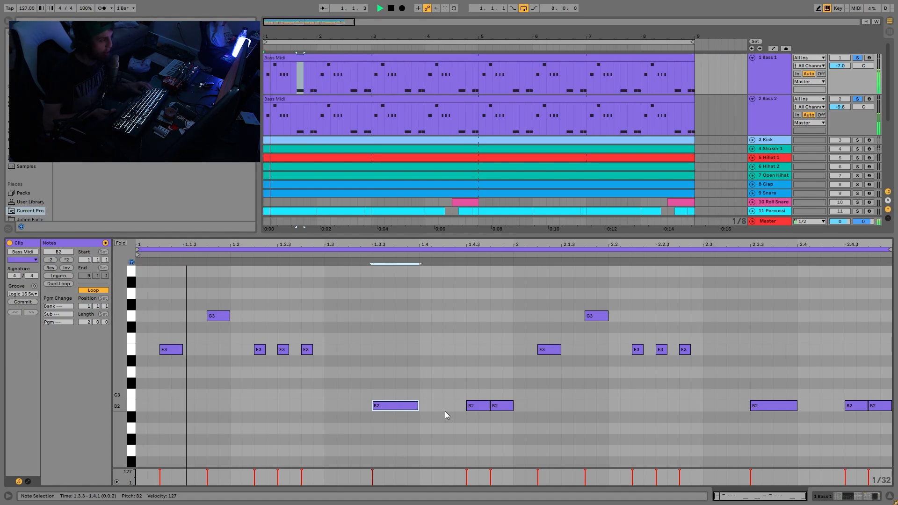
pyautogui.press('space')
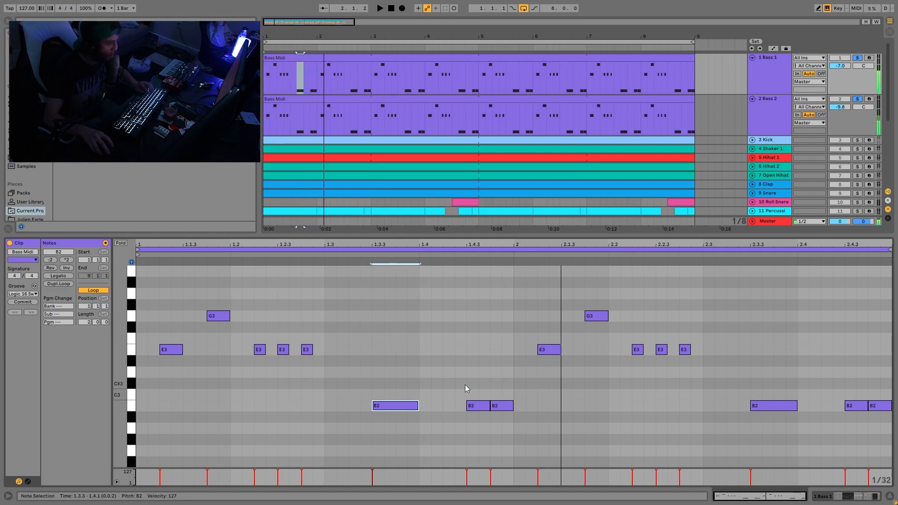
# Try halving the first bar's long B2 note and adding two B3 copies after it, with a gap between the copies
pyautogui.click(377, 405)
pyautogui.hotkey('shift', 'Left')
pyautogui.hotkey('shift', 'Left')
pyautogui.hotkey('ctrl', 'd')
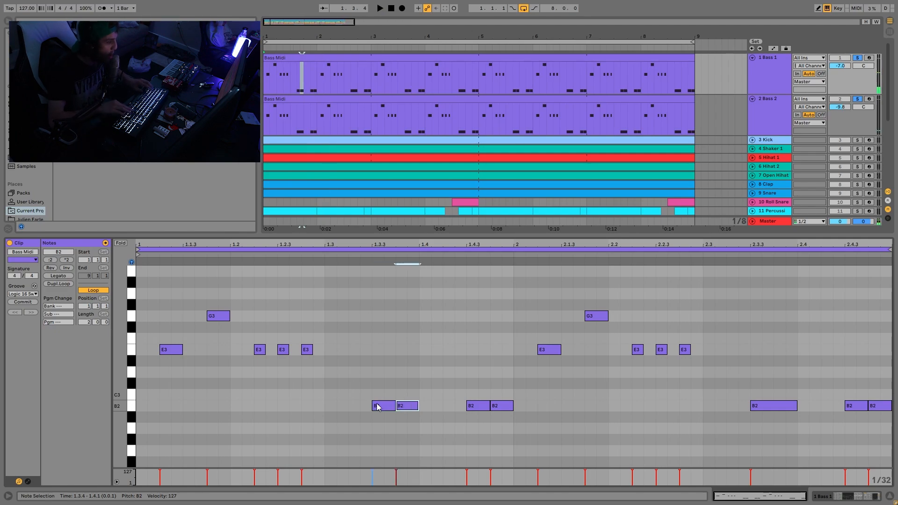
pyautogui.hotkey('shift', 'Up')
pyautogui.hotkey('ctrl', 'd')
pyautogui.press('Right')
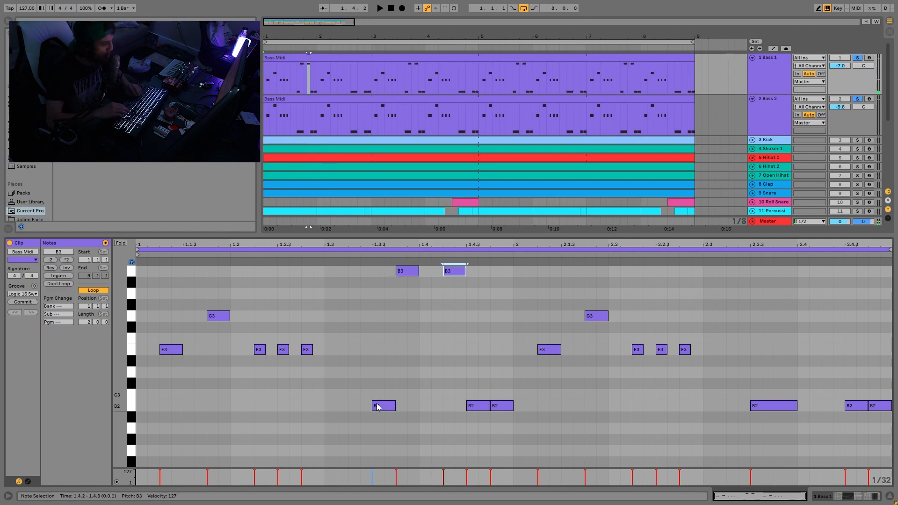
# Listen to the edited bass pattern and turn off Bass 2's solo so only Bass 1 plays
pyautogui.press('space')
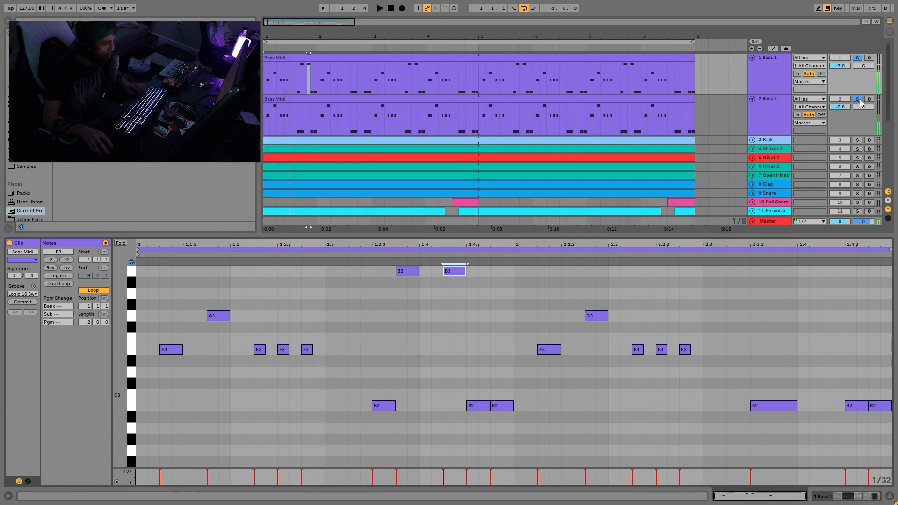
pyautogui.click(860, 100)
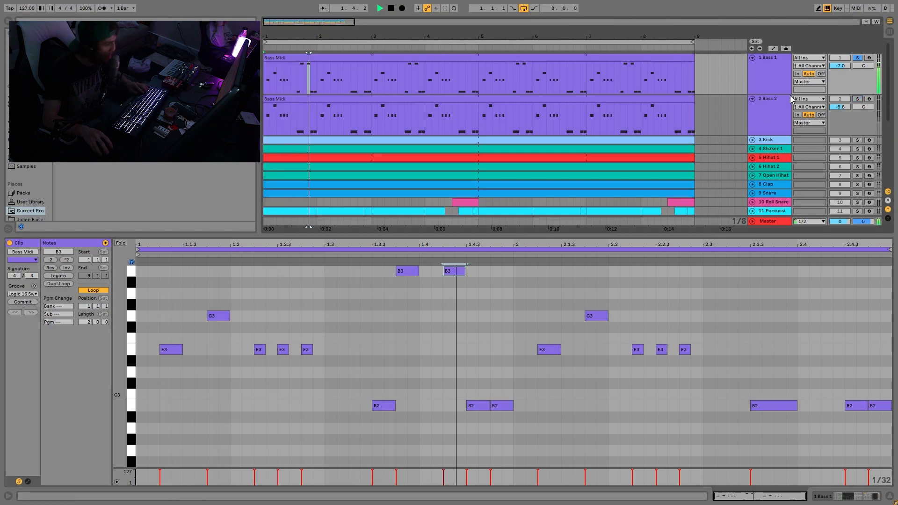
pyautogui.press('space')
# Undo the added B3 notes and the shortening of the long B2 note, and reopen the Bass 1 clip
pyautogui.hotkey('ctrl', 'z')
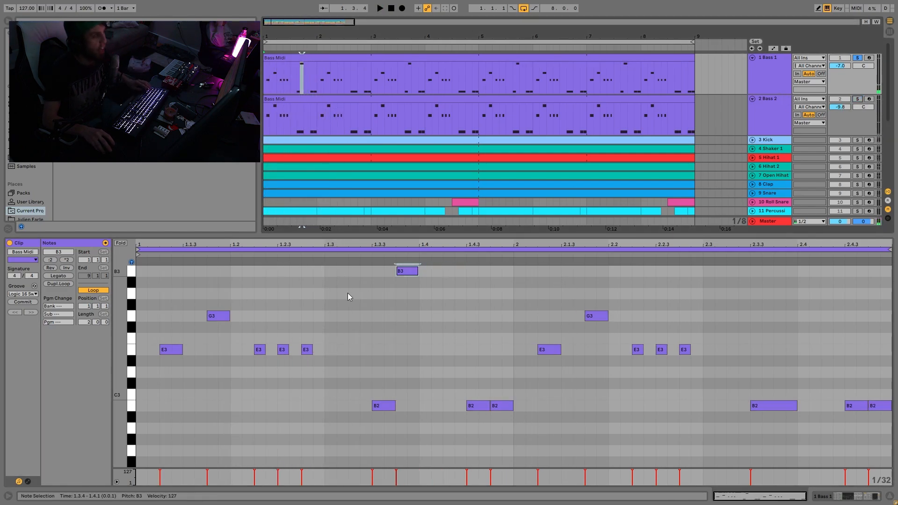
pyautogui.hotkey('ctrl', 'z')
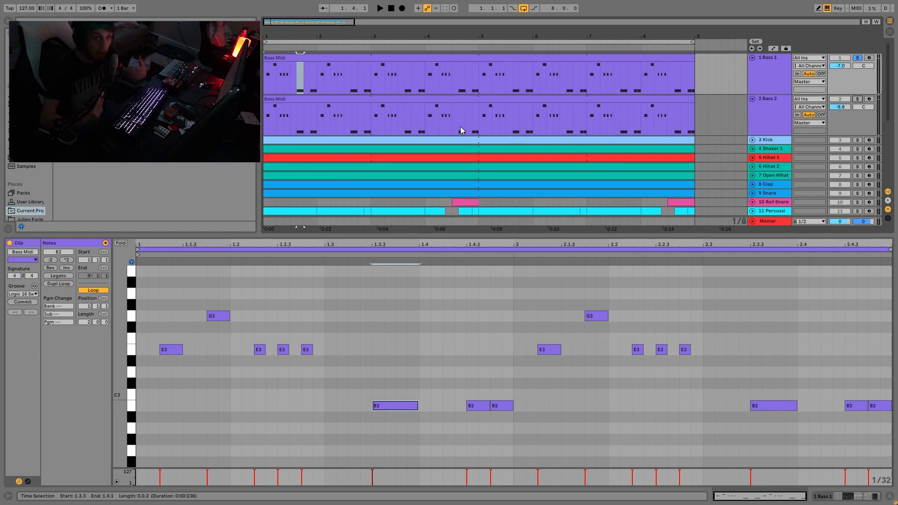
pyautogui.click(758, 77)
pyautogui.click(347, 59)
pyautogui.doubleClick(347, 59)
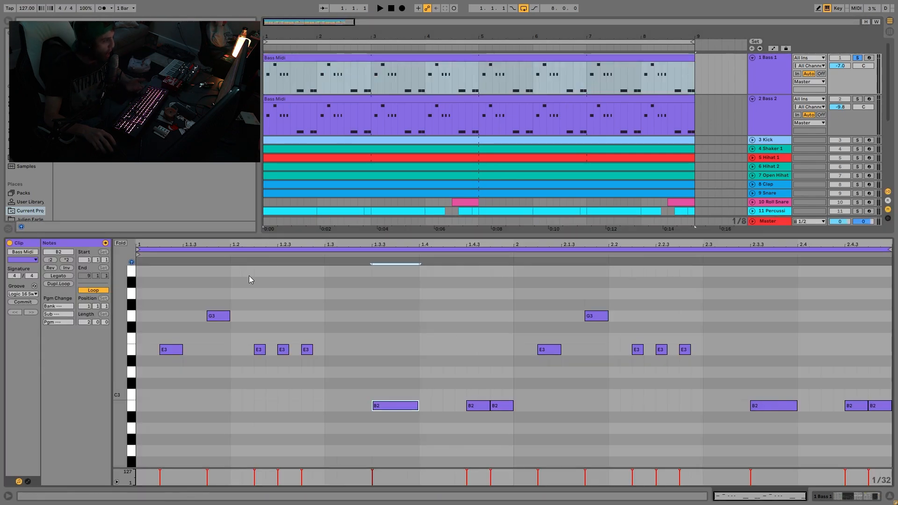
# Try shifting the first bar's first and third short E3 notes and its last B2 note slightly later, and undo the shift
pyautogui.click(396, 409)
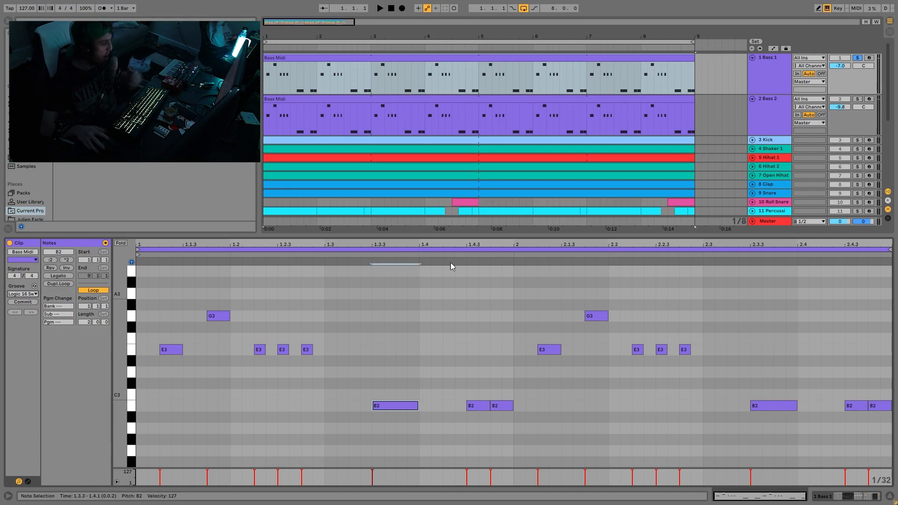
pyautogui.click(305, 351)
pyautogui.keyDown('shift'); pyautogui.click(257, 351); pyautogui.keyUp('shift')
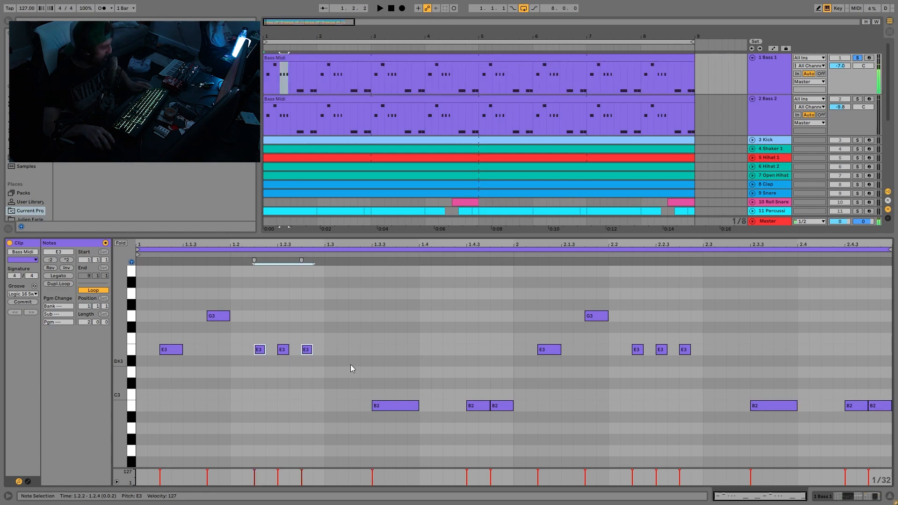
pyautogui.keyDown('shift'); pyautogui.click(503, 407); pyautogui.keyUp('shift')
pyautogui.moveTo(503, 412); pyautogui.dragTo(507, 411)
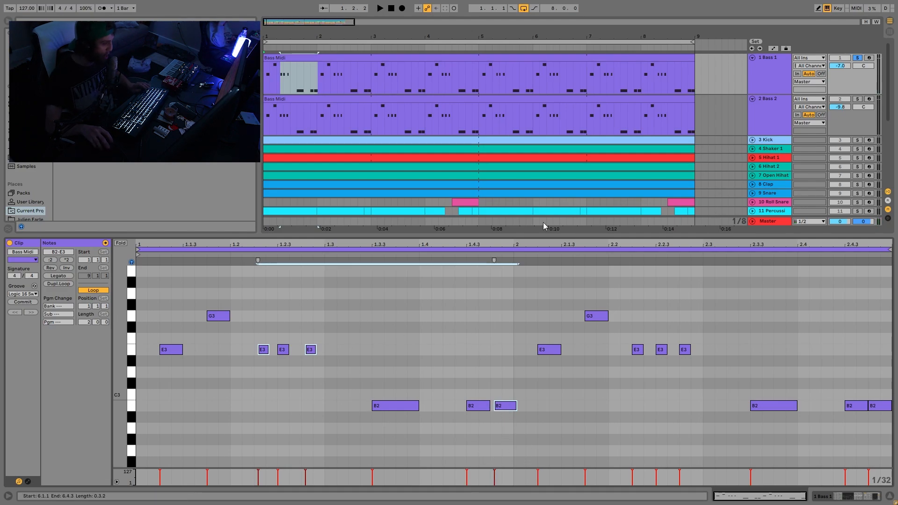
pyautogui.hotkey('ctrl', 'z')
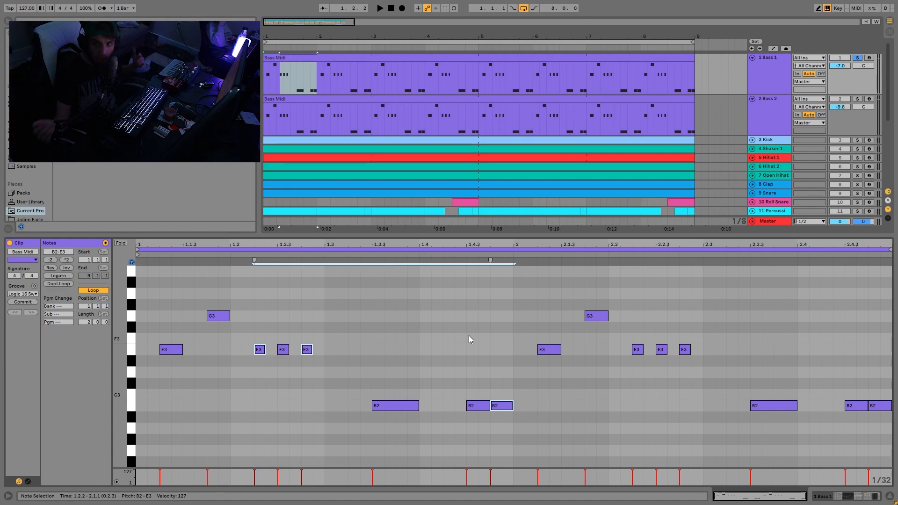
# Choose the Logic 16 Swing 62 groove for the Bass 1 clip
pyautogui.click(31, 295)
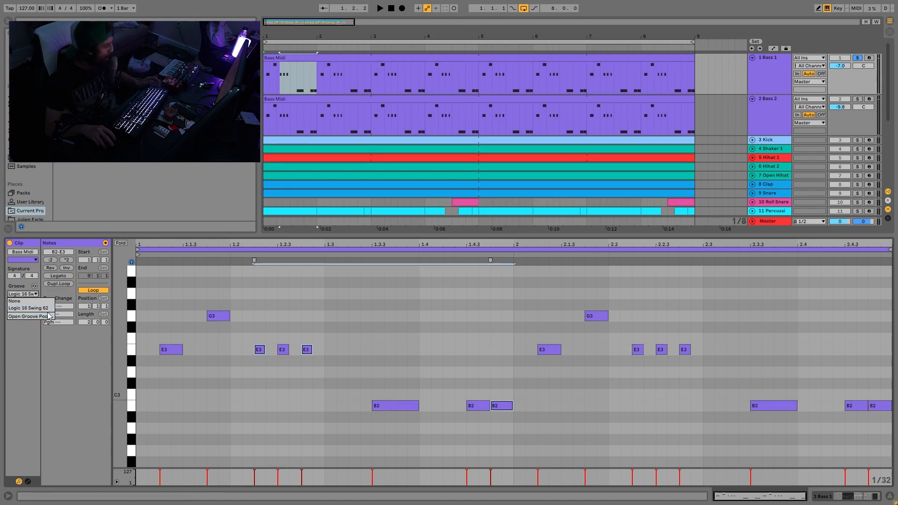
pyautogui.click(28, 308)
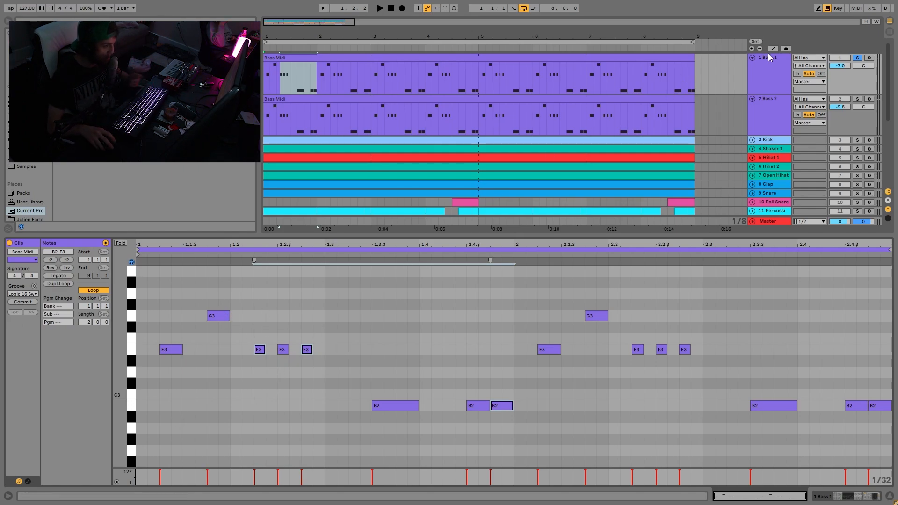
# Show Bass 1's device chain and compare the two bass tracks during playback by switching their solos
pyautogui.doubleClick(759, 82)
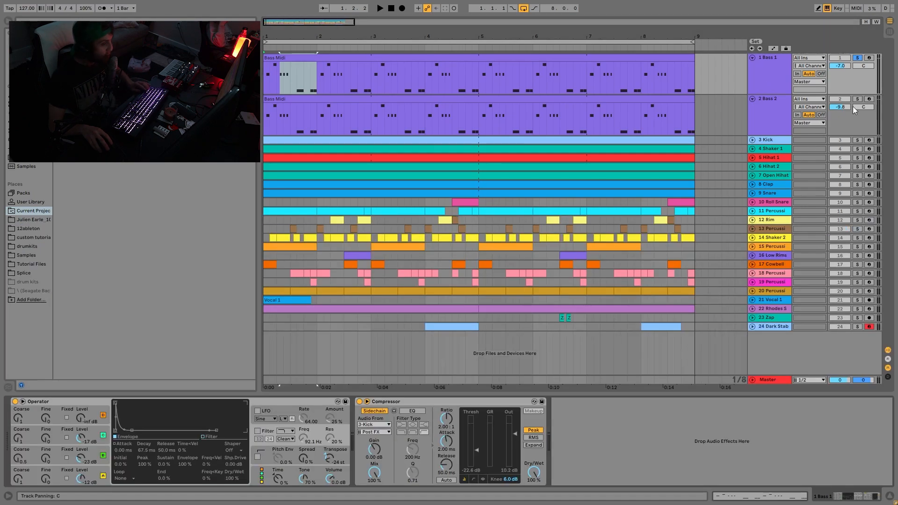
pyautogui.press('space')
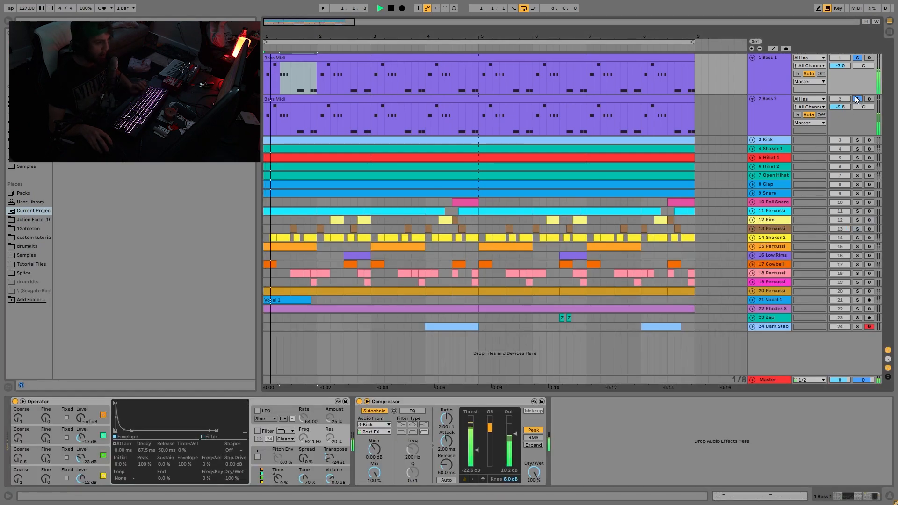
pyautogui.click(858, 100)
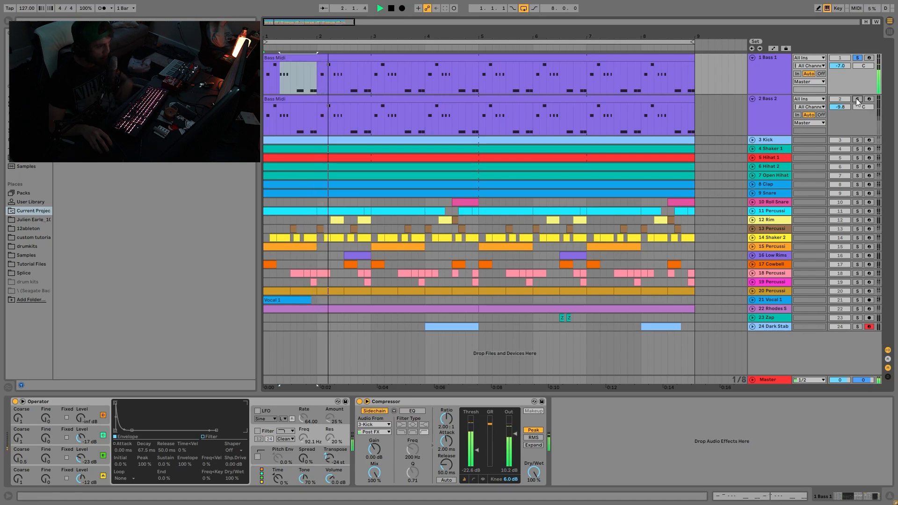
pyautogui.click(857, 100)
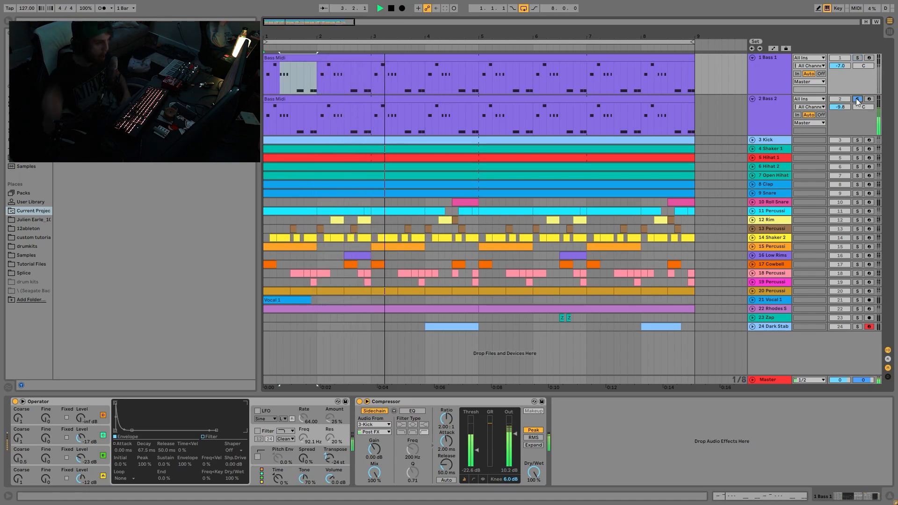
pyautogui.press('space')
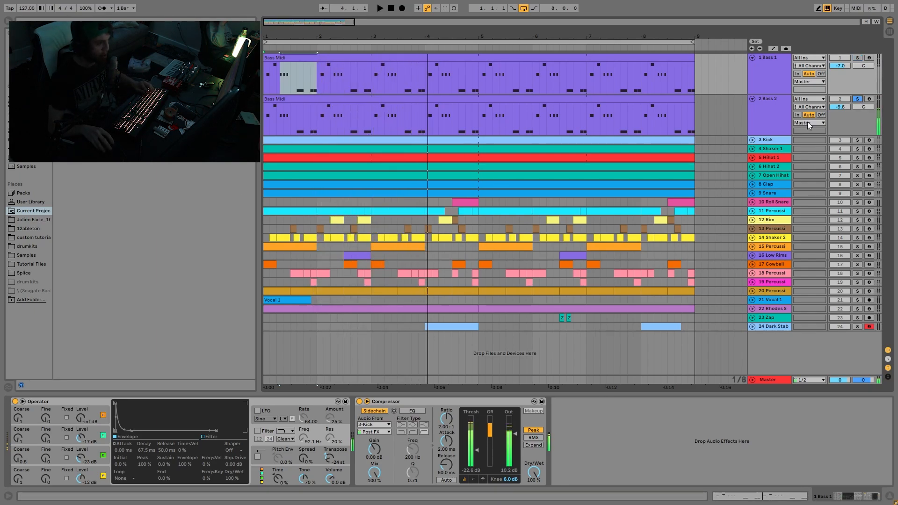
# Solo only Bass 1 and show the settings of oscillator A in its Operator
pyautogui.click(857, 58)
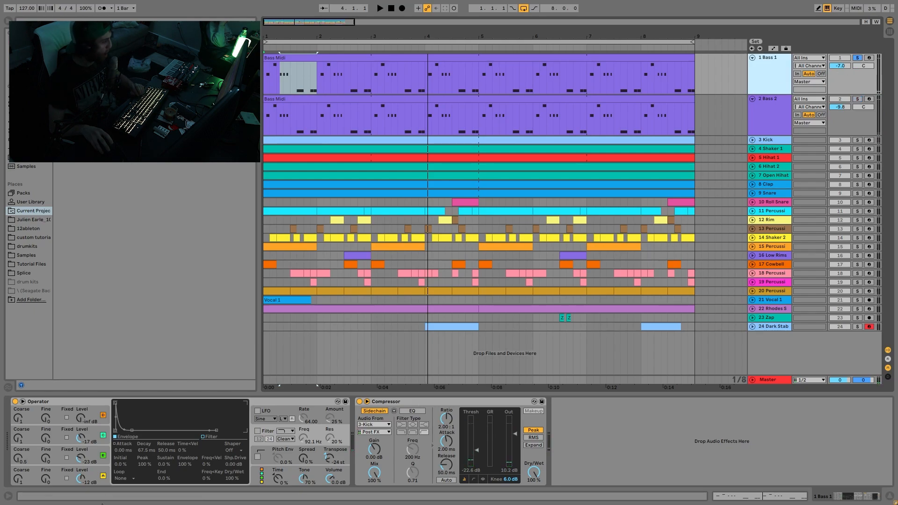
pyautogui.click(96, 481)
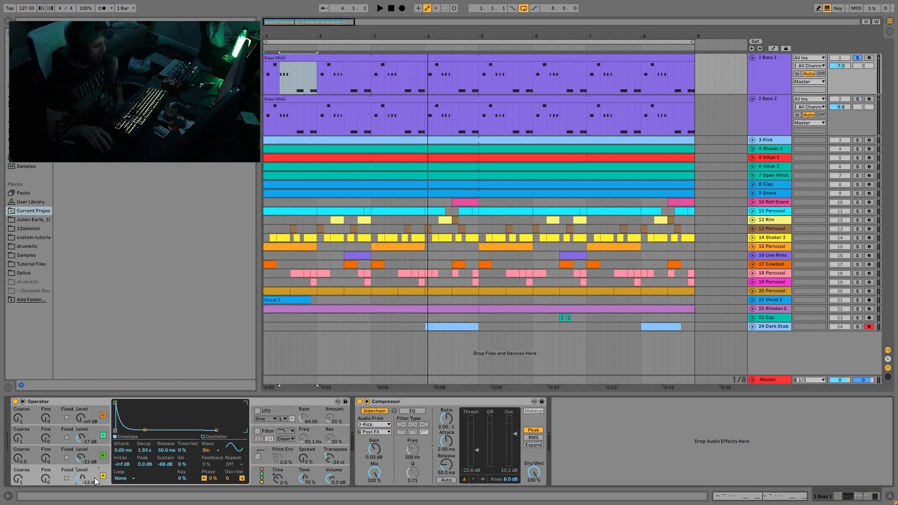
# Show the envelope settings of oscillators B and C in Bass 1's Operator, ending on oscillator B
pyautogui.click(96, 463)
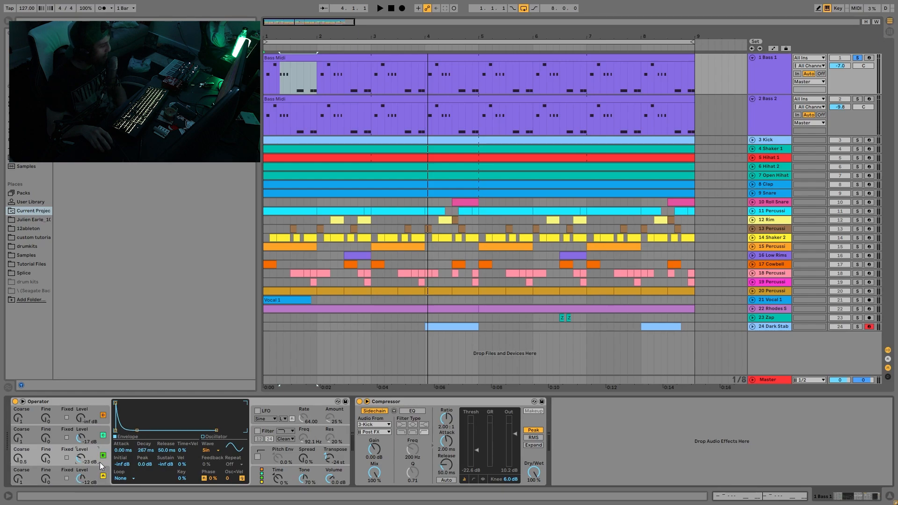
pyautogui.click(95, 432)
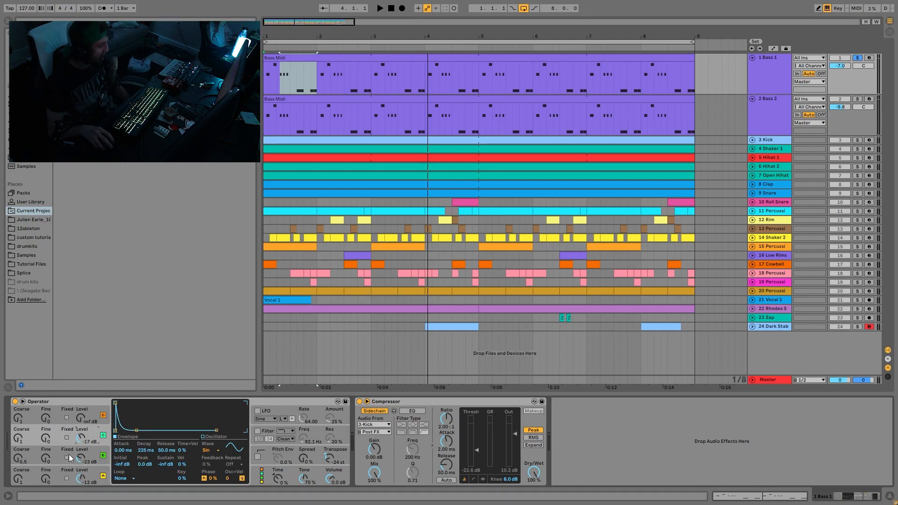
pyautogui.click(95, 450)
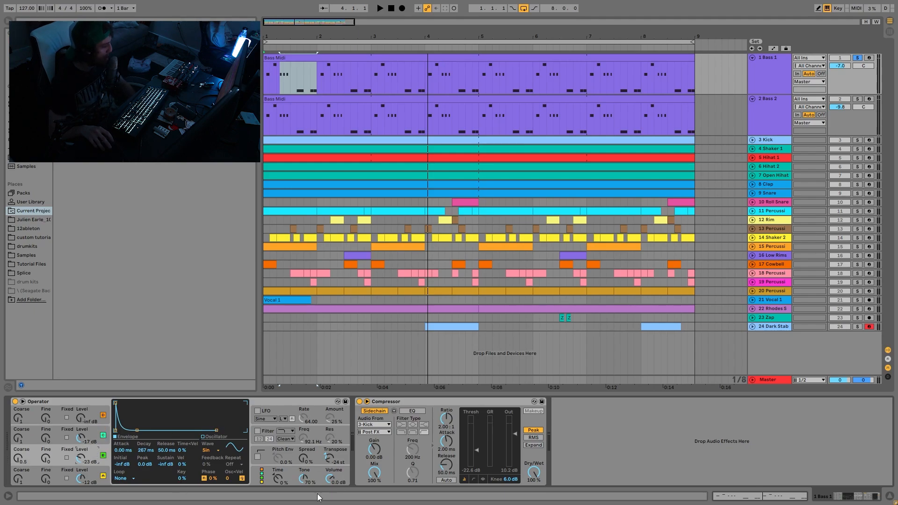
# Select the whole Bass 1 clip, then try a different coarse tuning for oscillator B and audition the bass
pyautogui.click(301, 58)
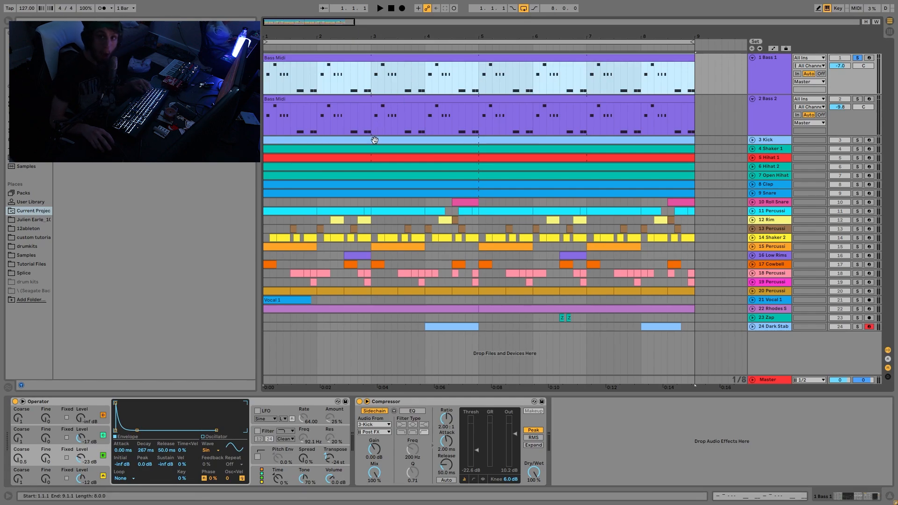
pyautogui.click(18, 464)
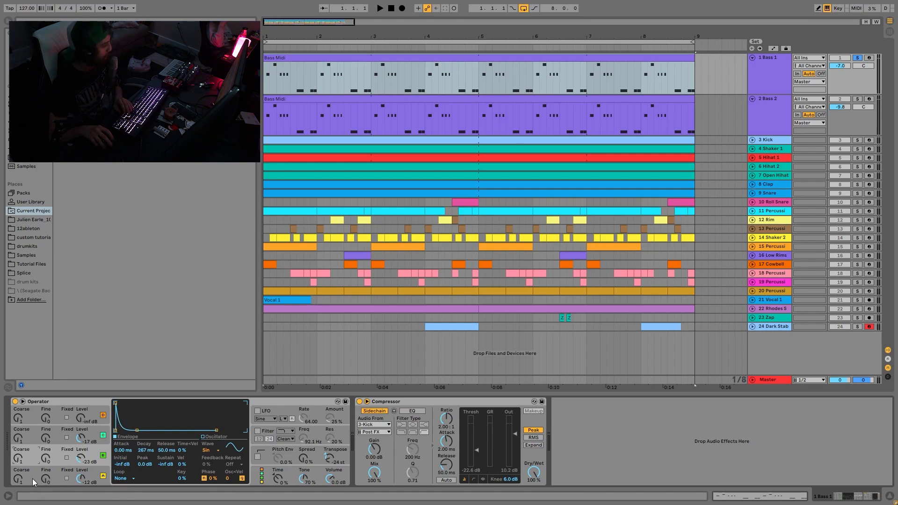
pyautogui.moveTo(21, 451); pyautogui.dragTo(32, 482)
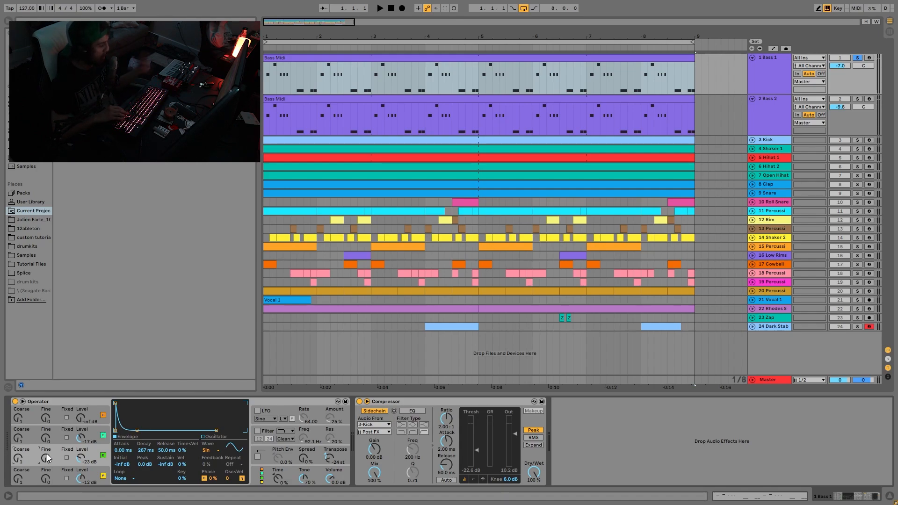
pyautogui.press('space')
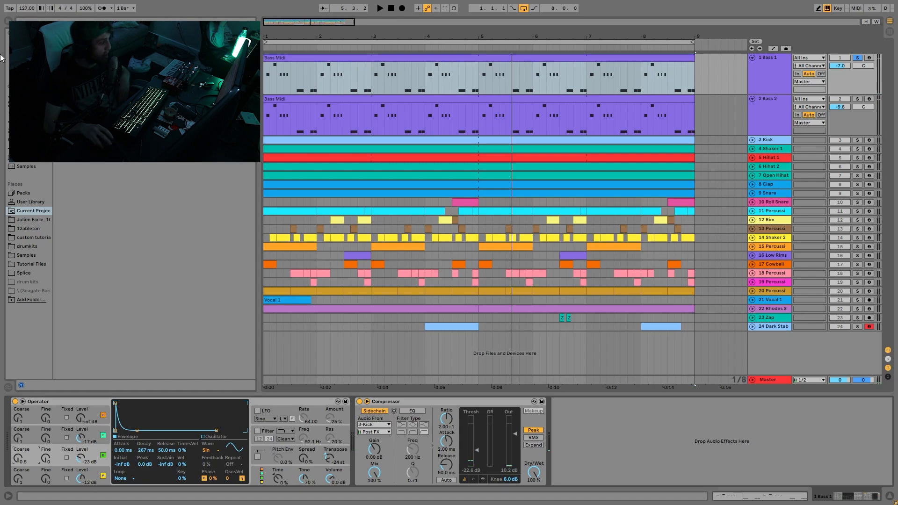
# Compare Bass 1 during playback with oscillator C switched off and back on
pyautogui.click(106, 455)
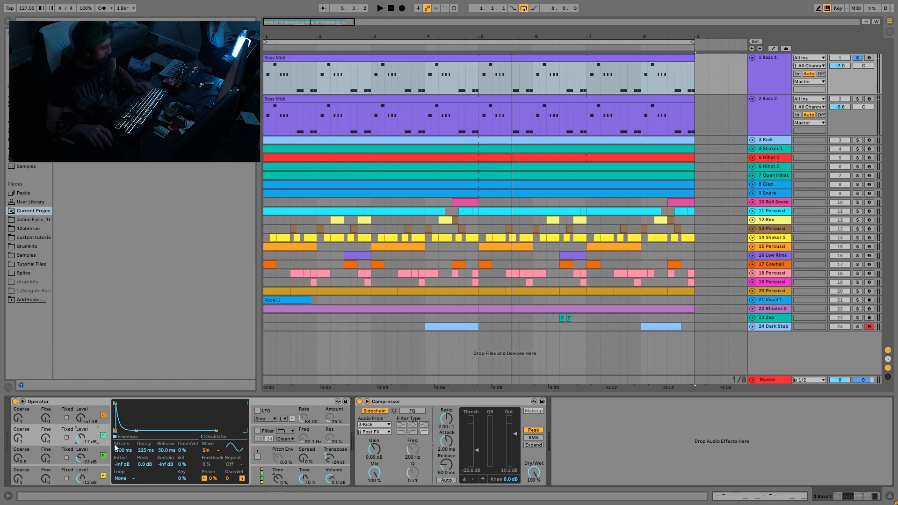
pyautogui.click(104, 435)
pyautogui.press('space')
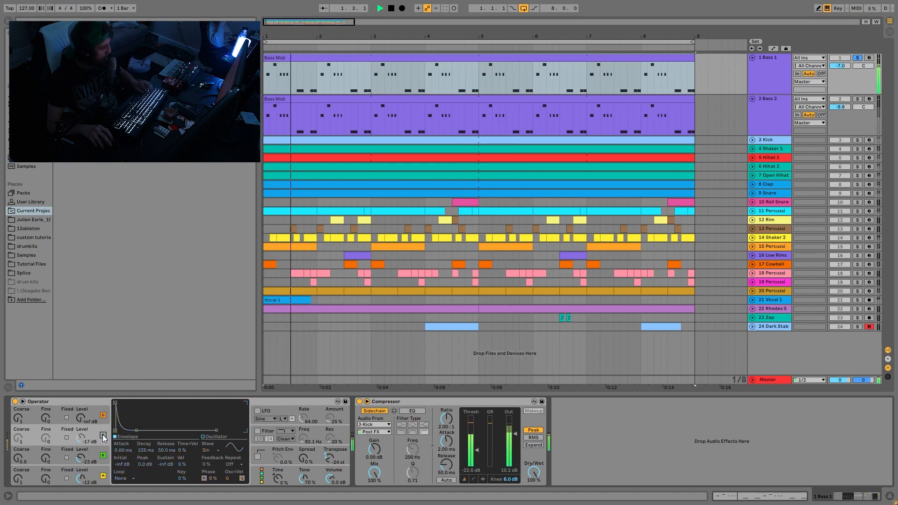
pyautogui.click(104, 436)
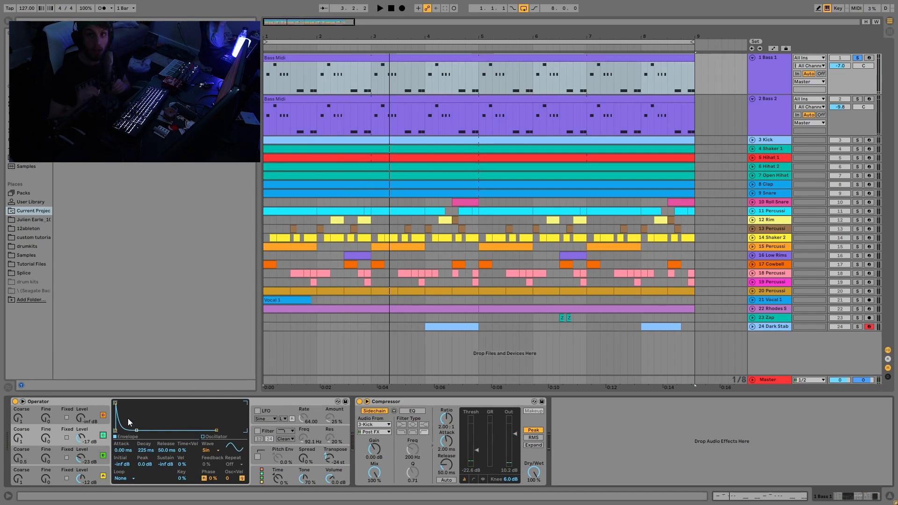
pyautogui.press('space')
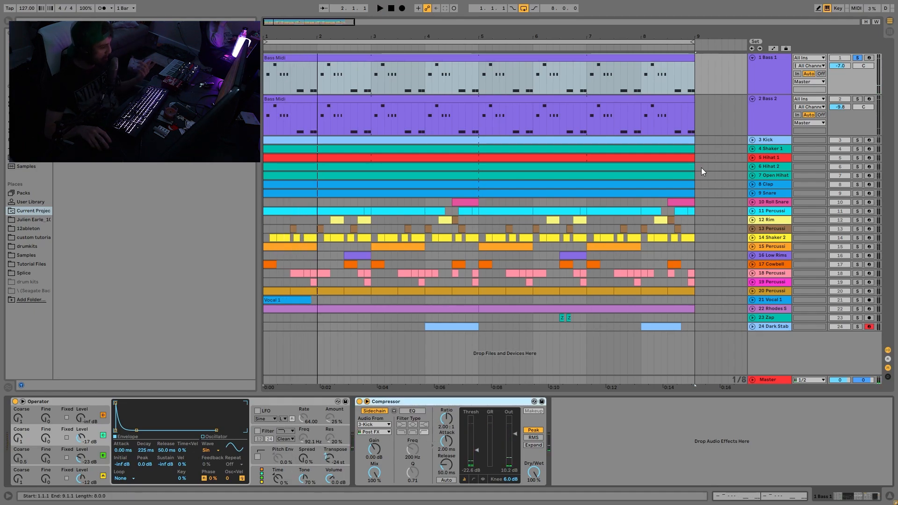
# Solo only Bass 2, listen to it, and show the filter envelope settings in its Operator
pyautogui.click(770, 106)
pyautogui.click(857, 99)
pyautogui.press('space')
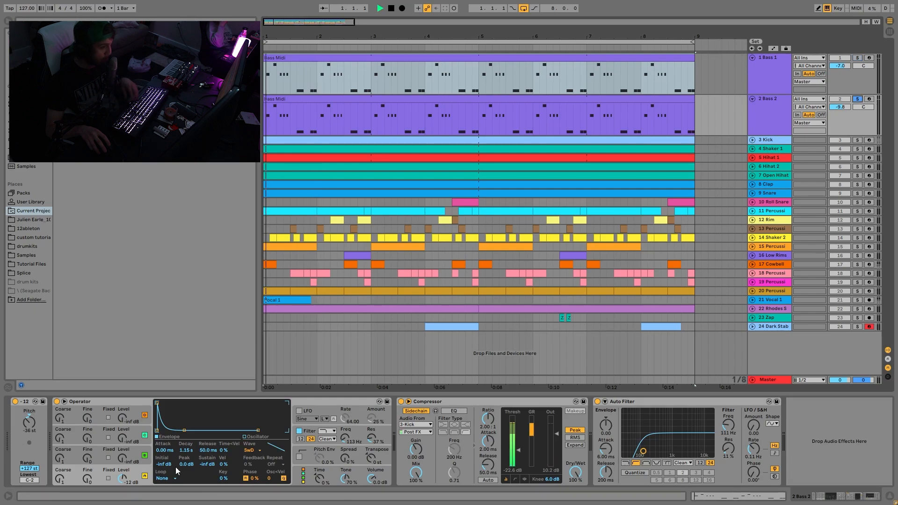
pyautogui.press('space')
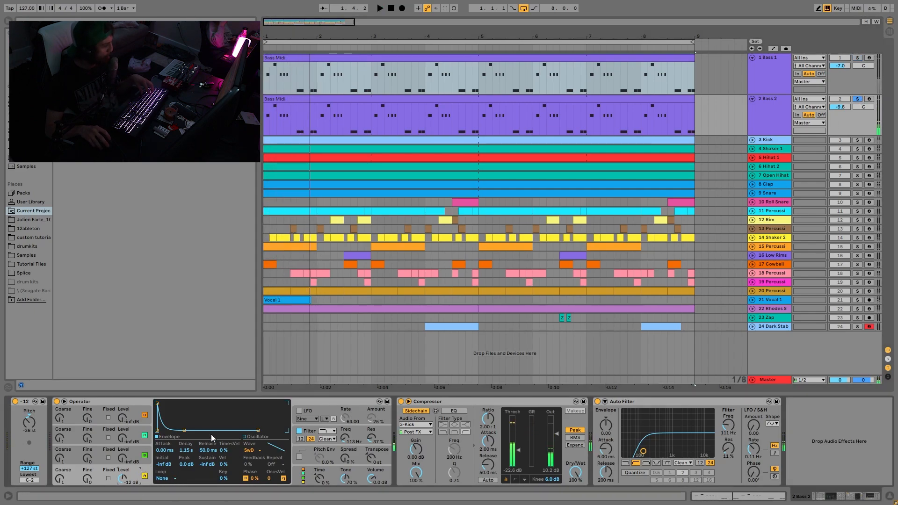
pyautogui.click(305, 435)
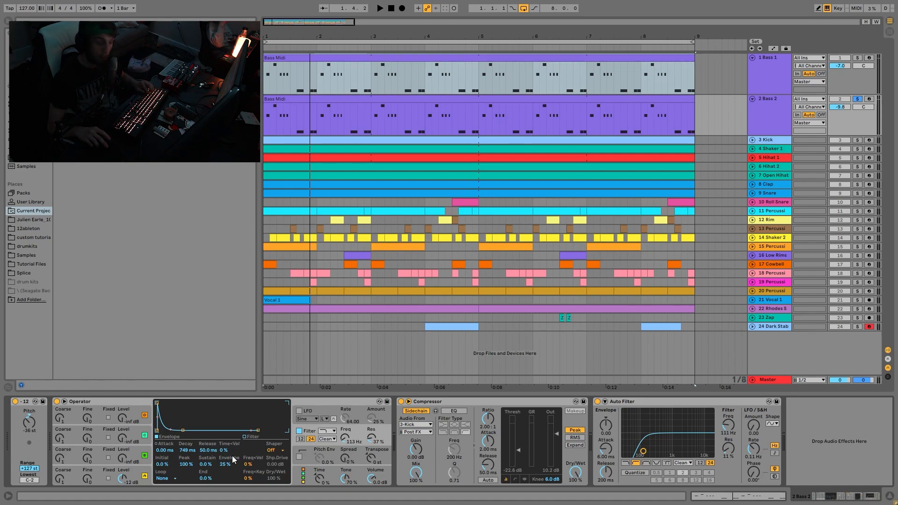
pyautogui.press('space')
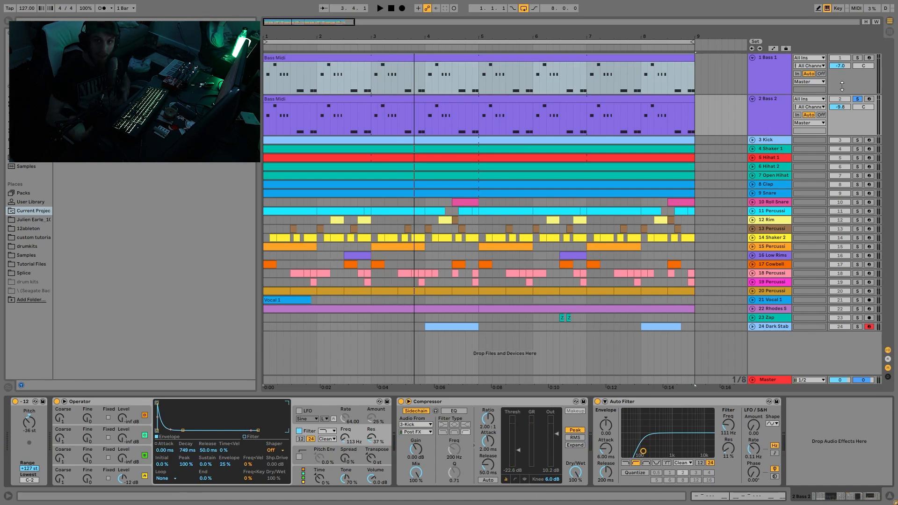
# Add Bass 1 to the solo and play both bass layers together
pyautogui.click(857, 58)
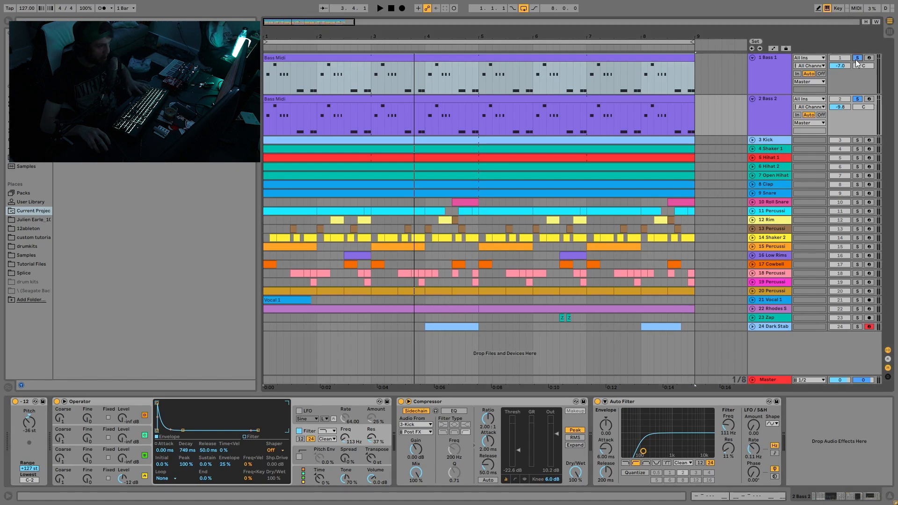
pyautogui.press('space')
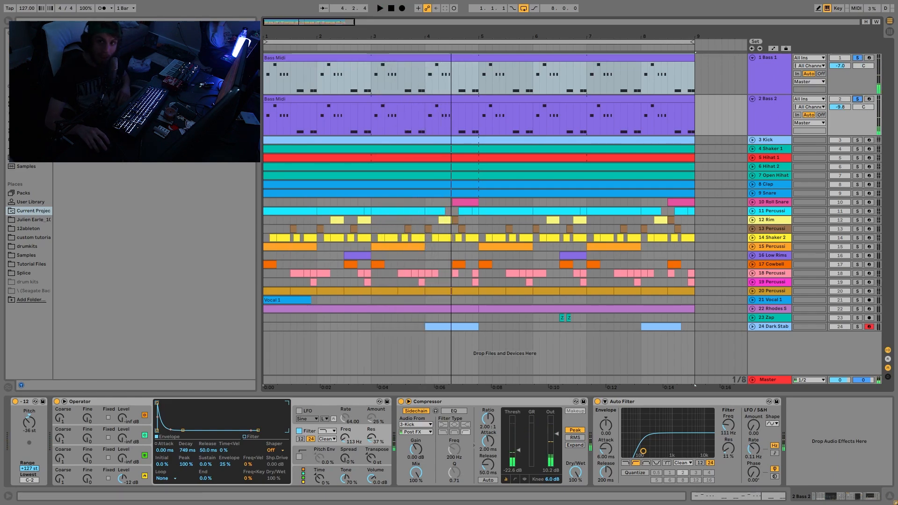
pyautogui.press('space')
pyautogui.click(759, 105)
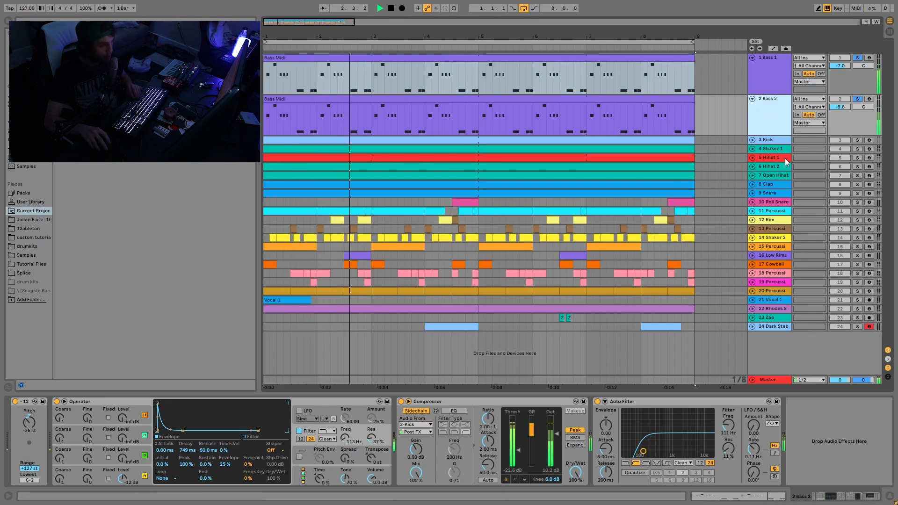
pyautogui.press('space')
# Solo only the Kick, show its device, and unfold its track while playing it
pyautogui.click(857, 141)
pyautogui.click(770, 141)
pyautogui.press('space')
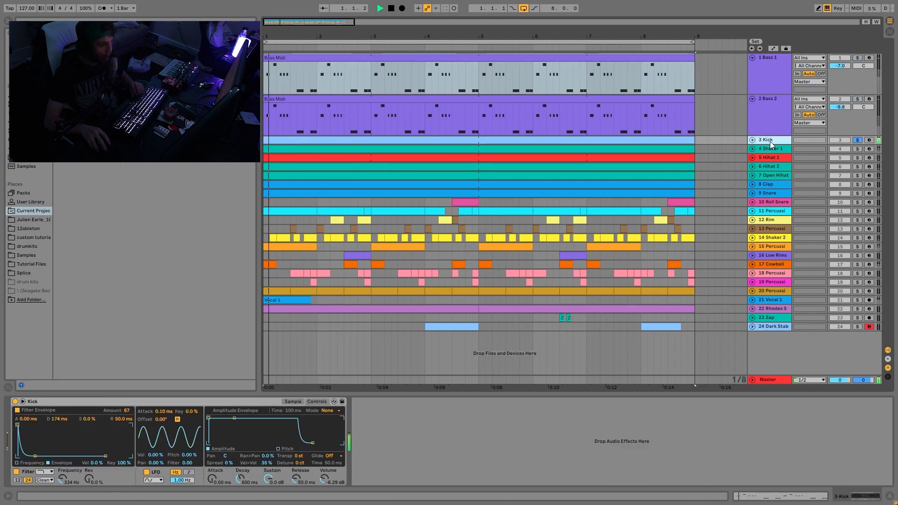
pyautogui.click(752, 140)
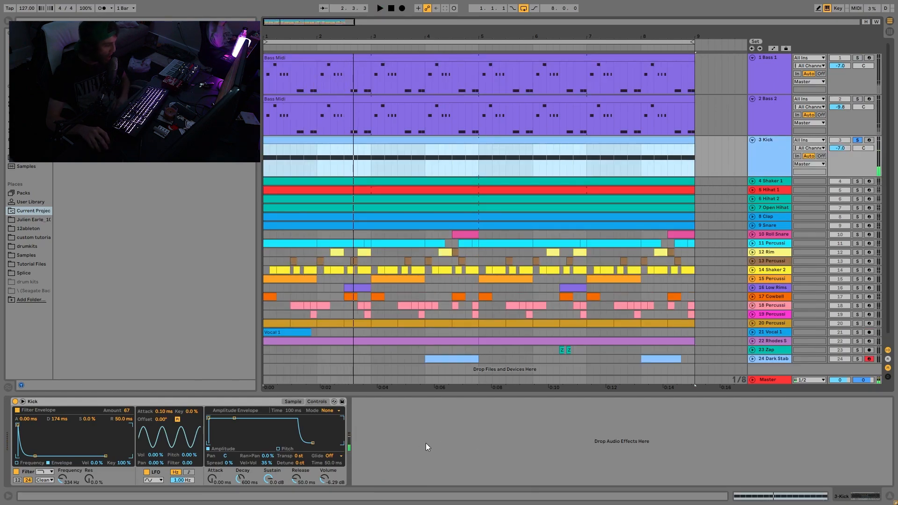
pyautogui.press('space')
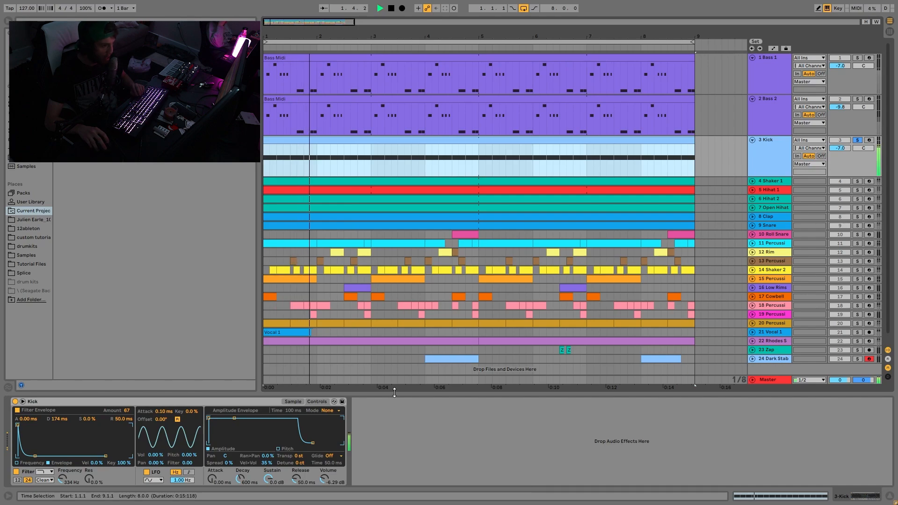
# Reveal the Kick's sample file in the browser from its waveform view, and return to the device controls
pyautogui.click(289, 402)
pyautogui.press('space')
pyautogui.rightClick(164, 427)
pyautogui.click(187, 439)
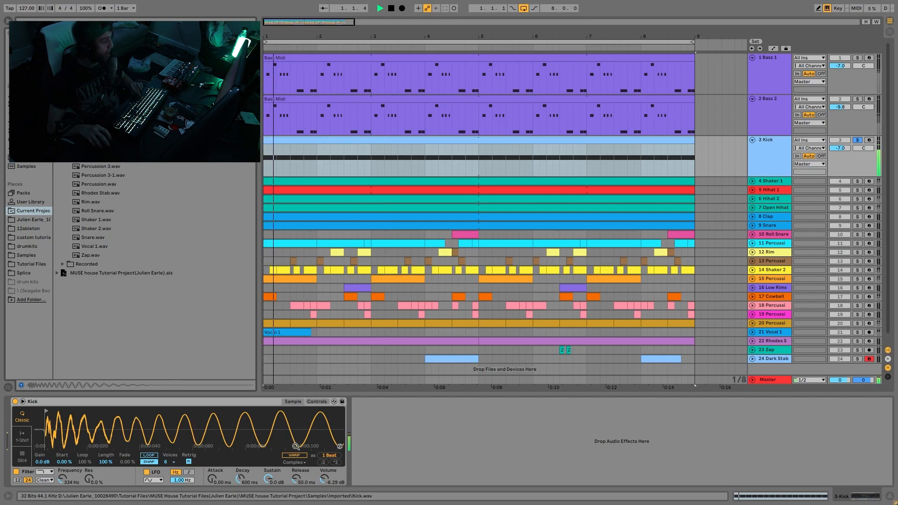
pyautogui.press('space')
pyautogui.click(317, 402)
pyautogui.press('space')
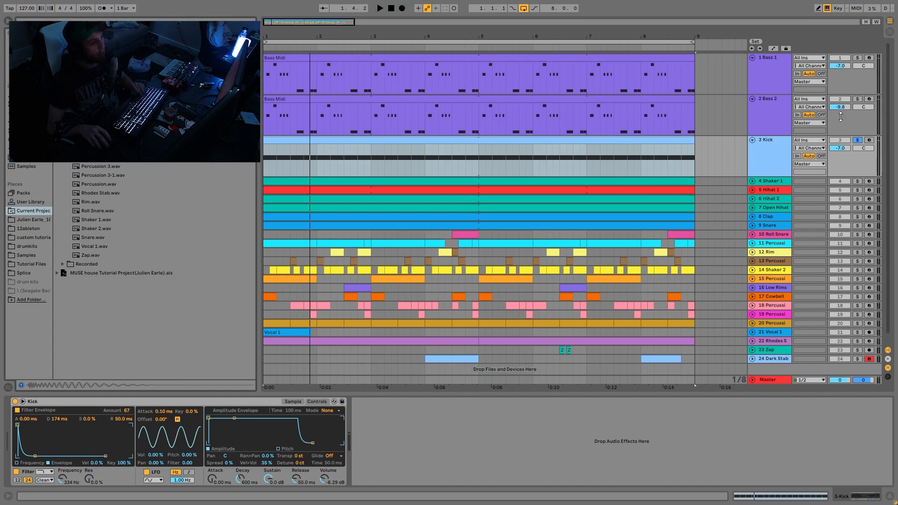
pyautogui.click(766, 113)
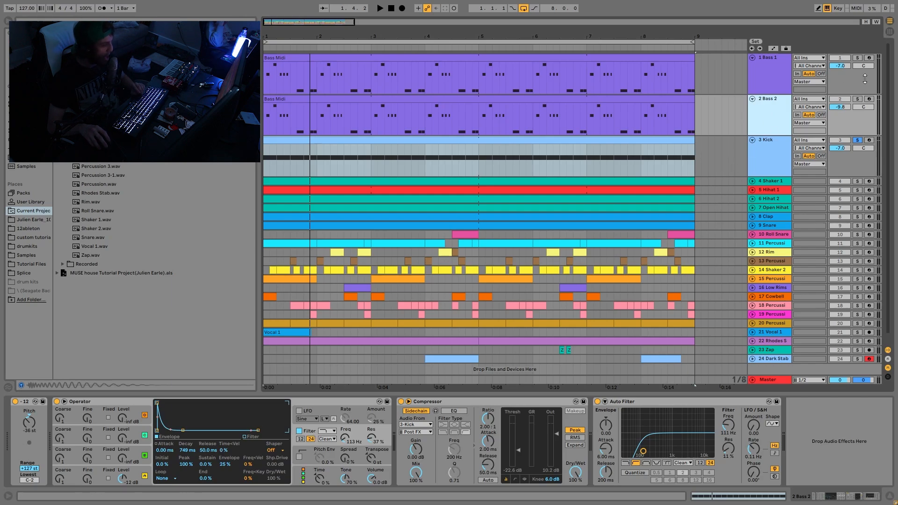
pyautogui.click(862, 99)
pyautogui.press('space')
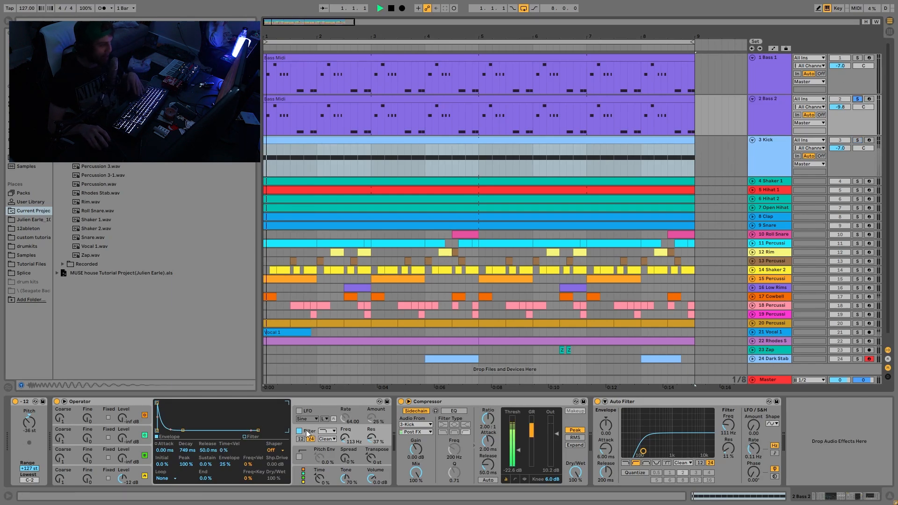
pyautogui.click(857, 141)
pyautogui.click(776, 158)
pyautogui.press('space')
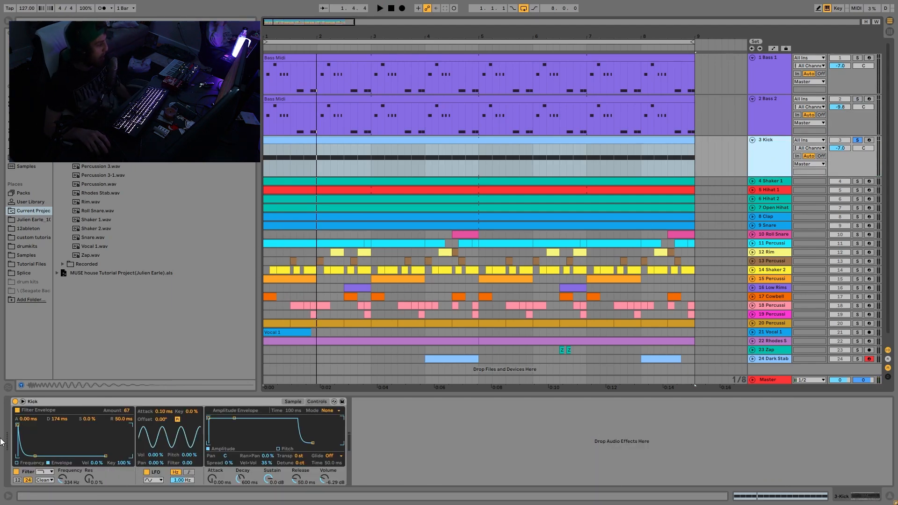
# Compare the Kick during playback with its filter switched off and back on
pyautogui.click(16, 471)
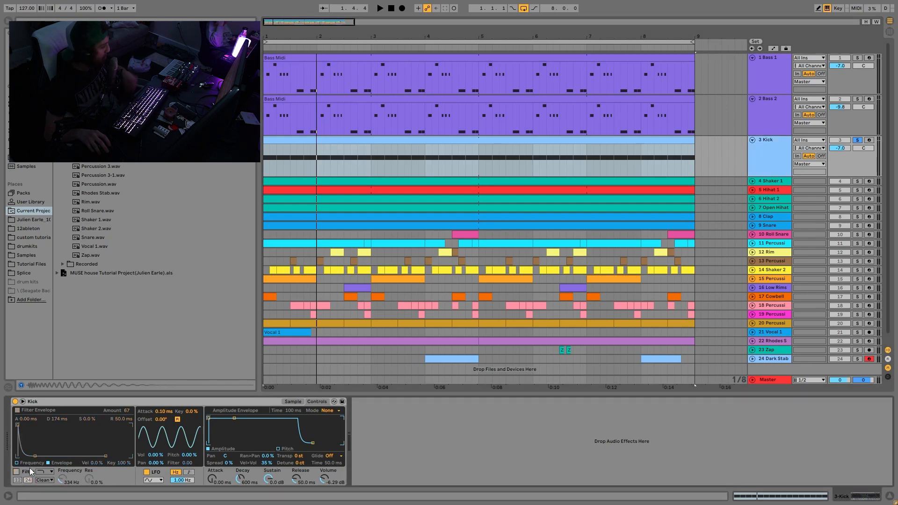
pyautogui.press('space')
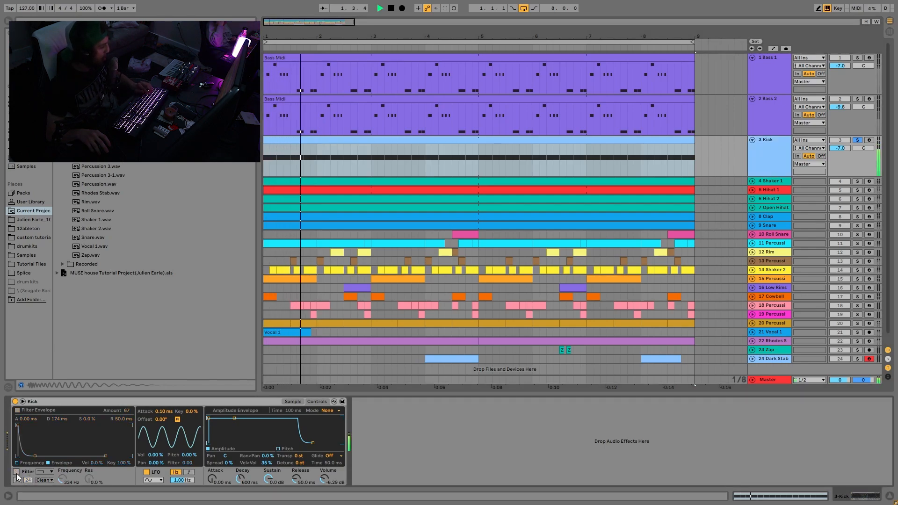
pyautogui.click(16, 472)
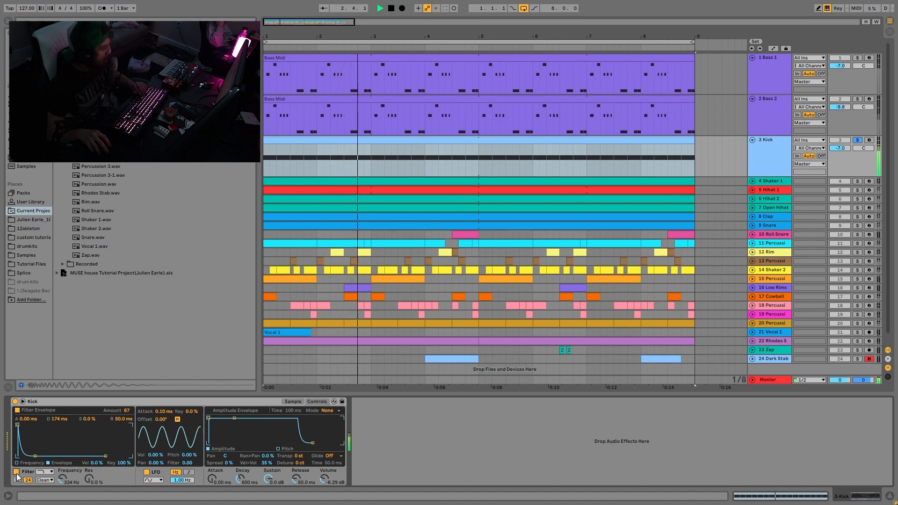
pyautogui.press('space')
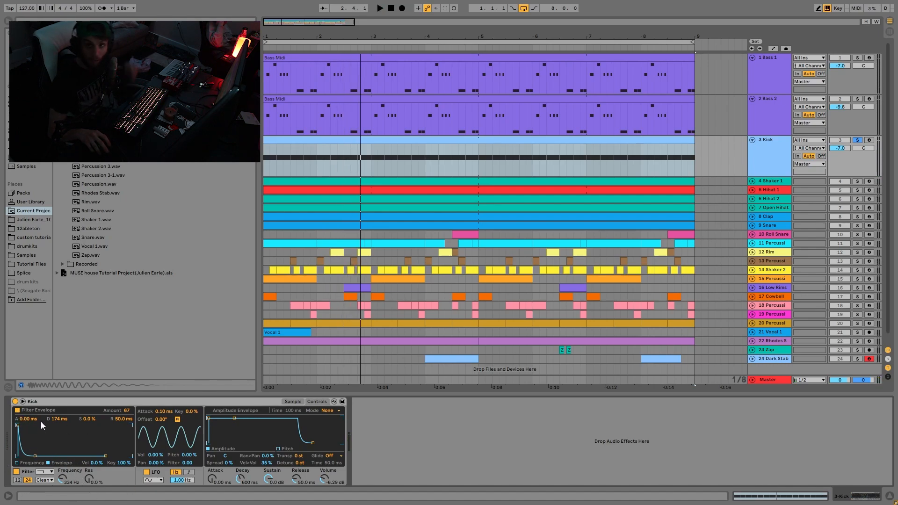
pyautogui.press('space')
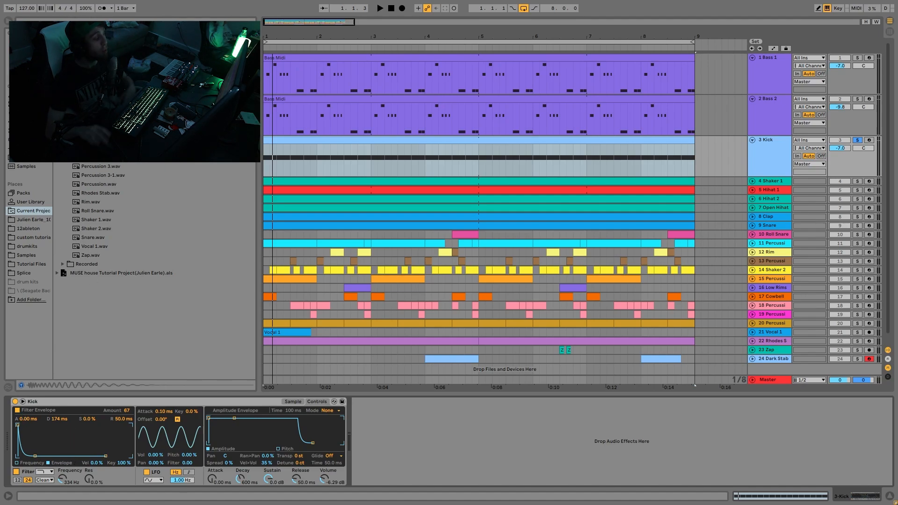
# Try shaping the Kick without its filter, using an amplitude envelope with -inf dB sustain and 736 ms decay
pyautogui.click(16, 472)
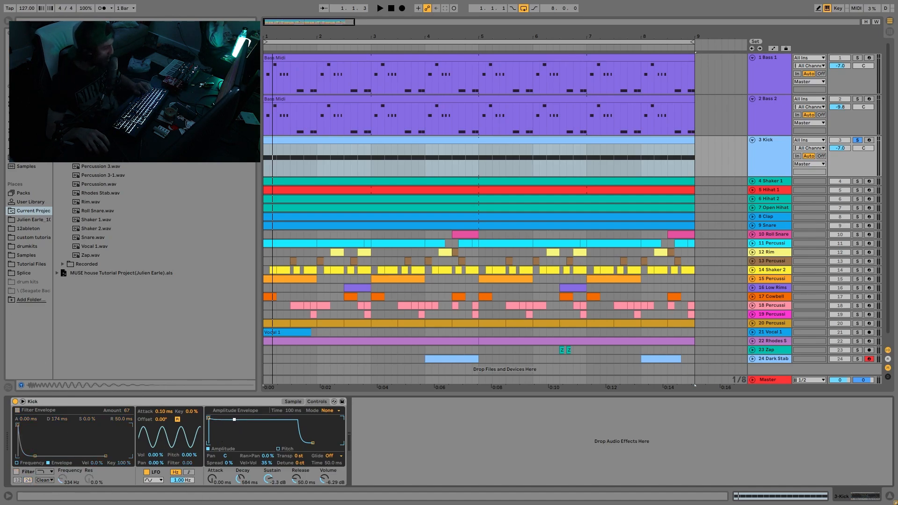
pyautogui.moveTo(234, 420); pyautogui.dragTo(235, 443)
pyautogui.press('space')
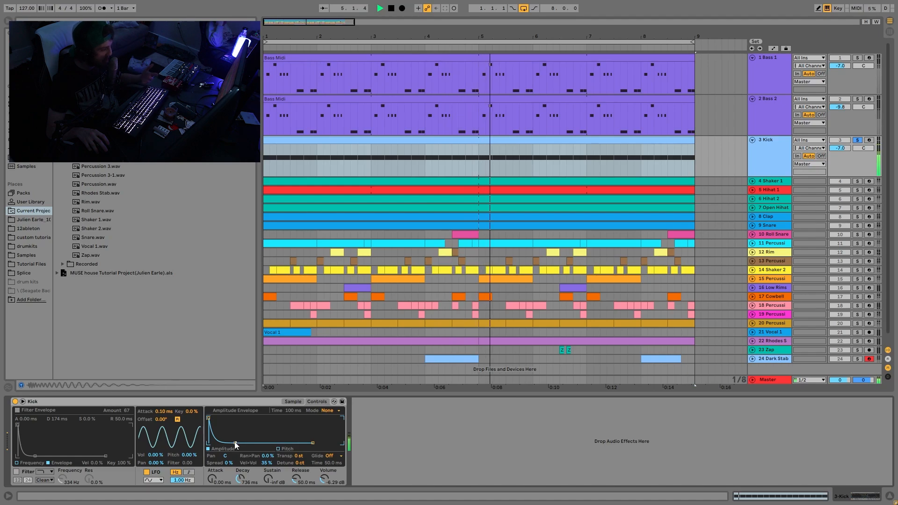
# Set the Kick's amplitude envelope to 0.0 dB sustain and 60.0 s decay, and audition it with the filter switched on
pyautogui.moveTo(236, 442); pyautogui.dragTo(252, 419)
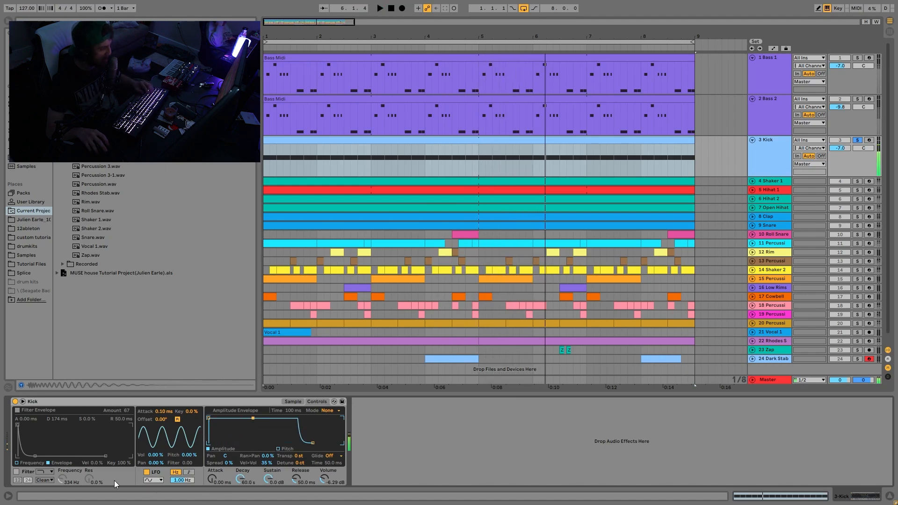
pyautogui.click(16, 472)
pyautogui.press('space')
pyautogui.press('space')
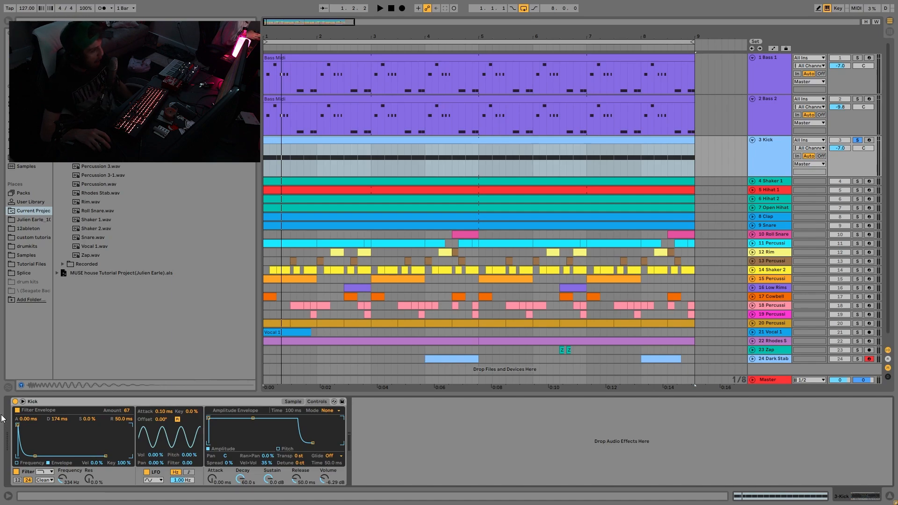
# Audition the soloed Kick in short playbacks, and turn its solo off to hear it with the full arrangement
pyautogui.press('space')
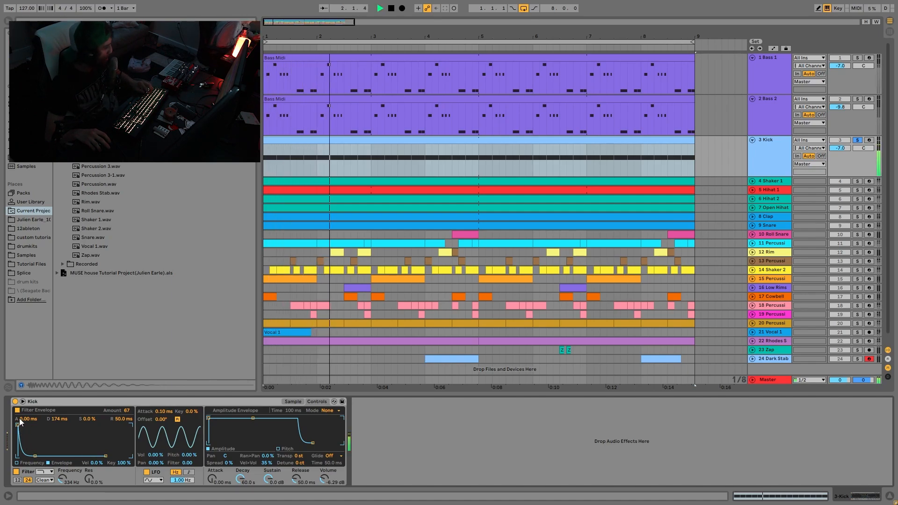
pyautogui.press('space')
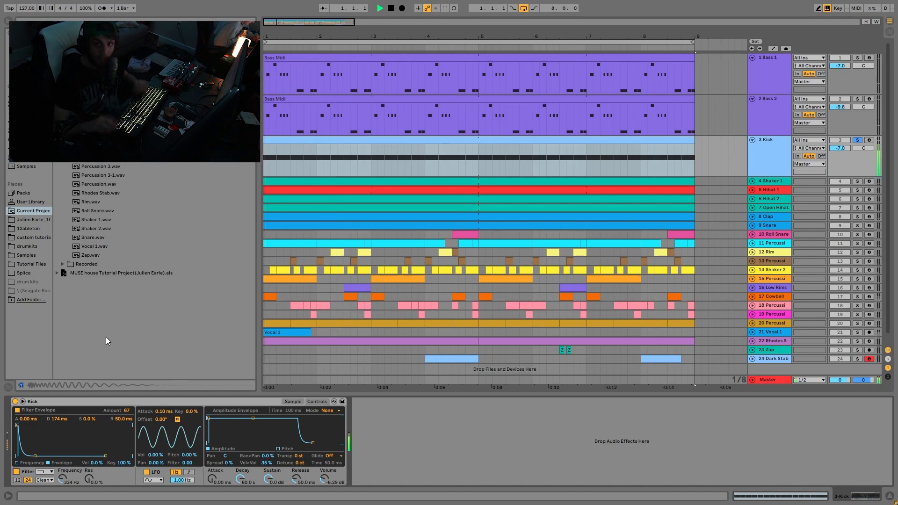
pyautogui.press('space')
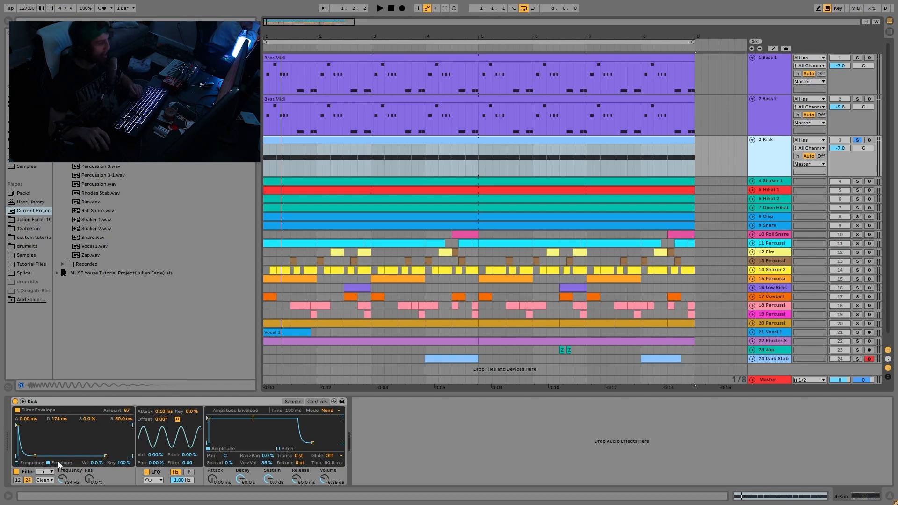
pyautogui.press('space')
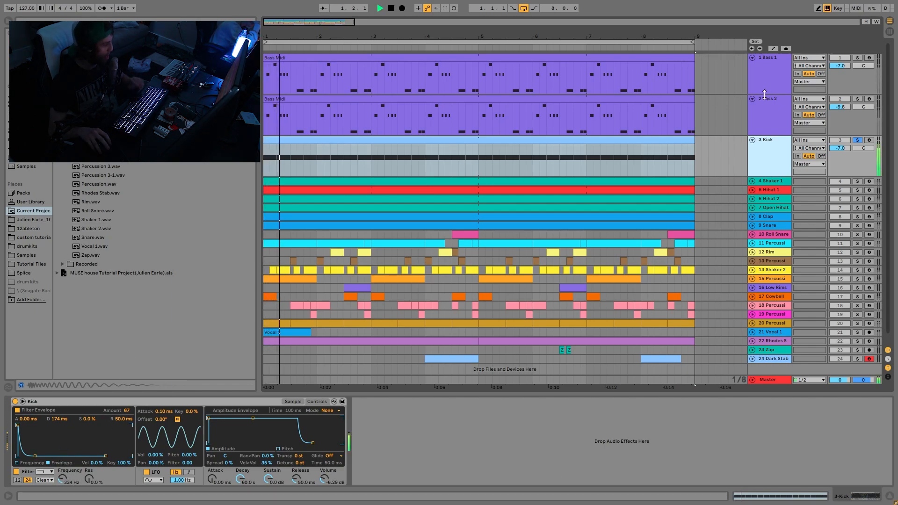
pyautogui.click(858, 140)
pyautogui.click(778, 149)
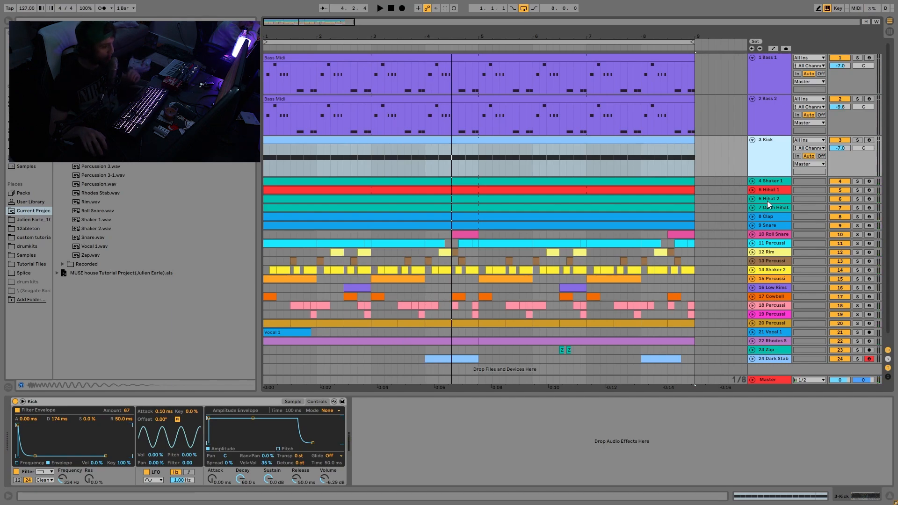
# Solo Shaker 1, Hihat 1, Hihat 2 and Open Hihat together and play them
pyautogui.click(776, 183)
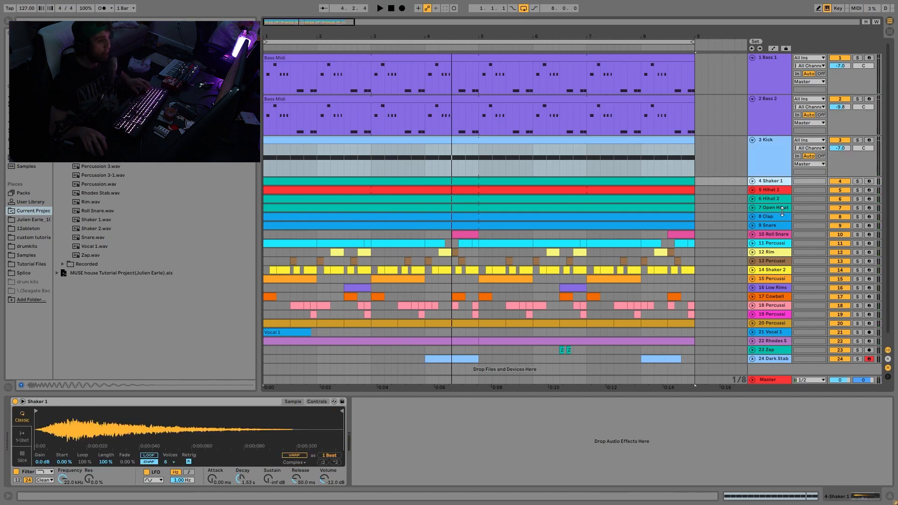
pyautogui.click(782, 209)
pyautogui.click(857, 208)
pyautogui.press('space')
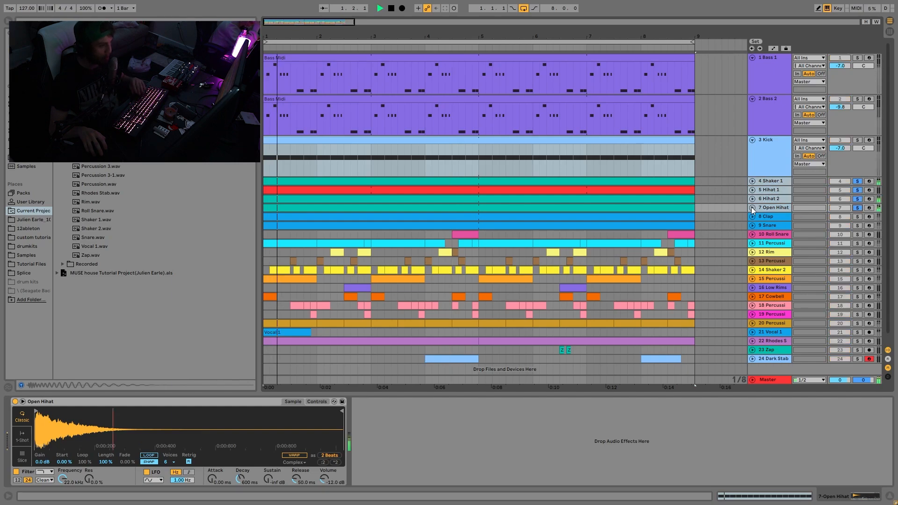
# Unfold the four soloed shaker and hihat tracks, and view the samples of Hihat 1 and Shaker 1
pyautogui.click(753, 208)
pyautogui.scroll(-1, 768, 225)
pyautogui.scroll(-1, 768, 225)
pyautogui.click(769, 174)
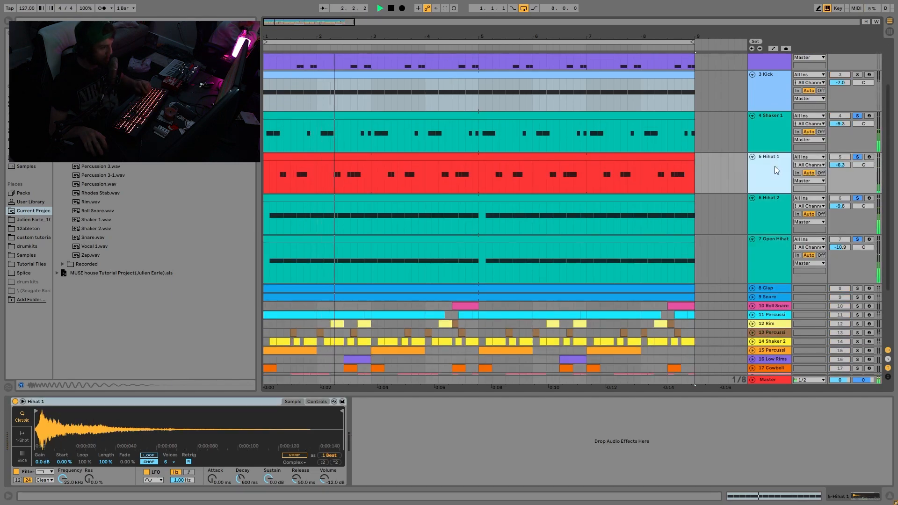
pyautogui.click(770, 143)
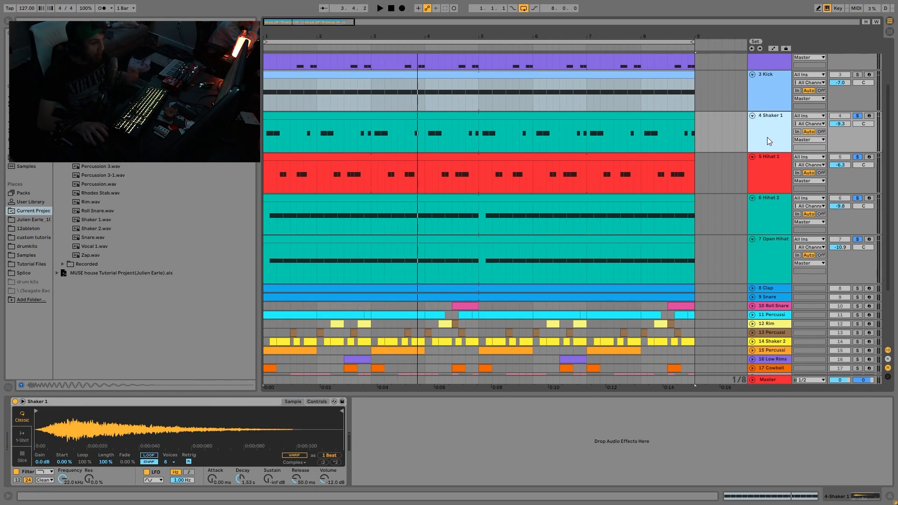
# Compare Hihat 2 and Open Hihat together and each alone, ending with all four shaker and hihat tracks soloed
pyautogui.click(856, 239)
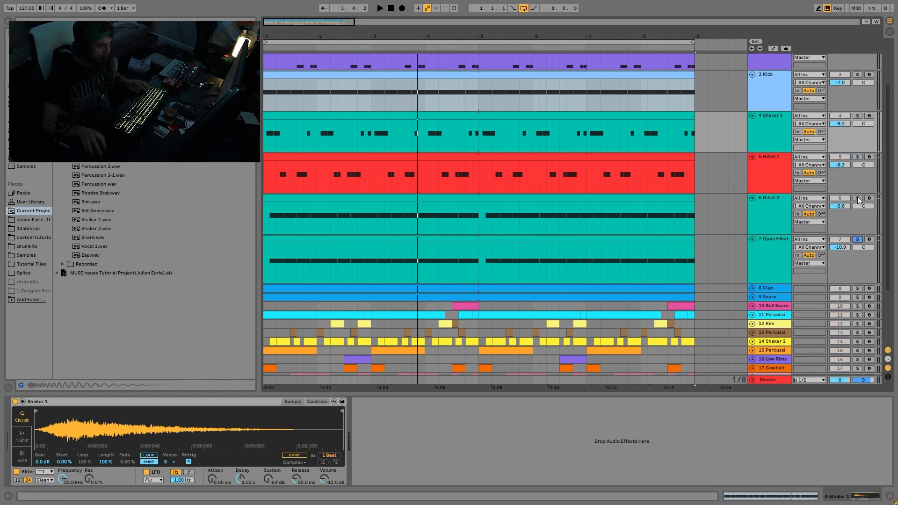
pyautogui.press('space')
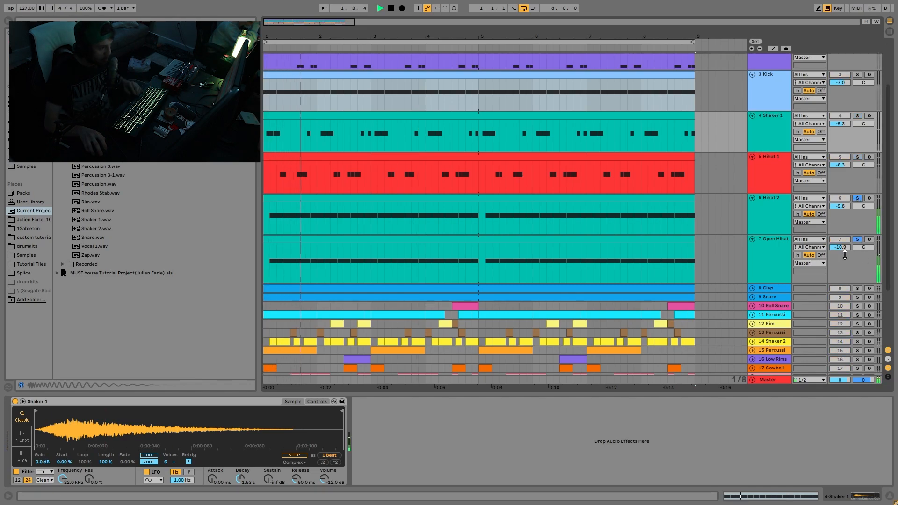
pyautogui.click(856, 240)
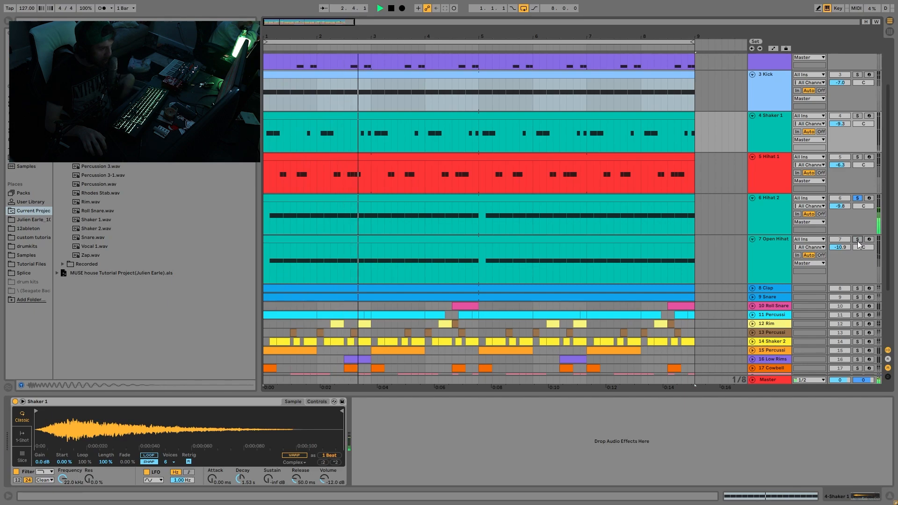
pyautogui.click(734, 255)
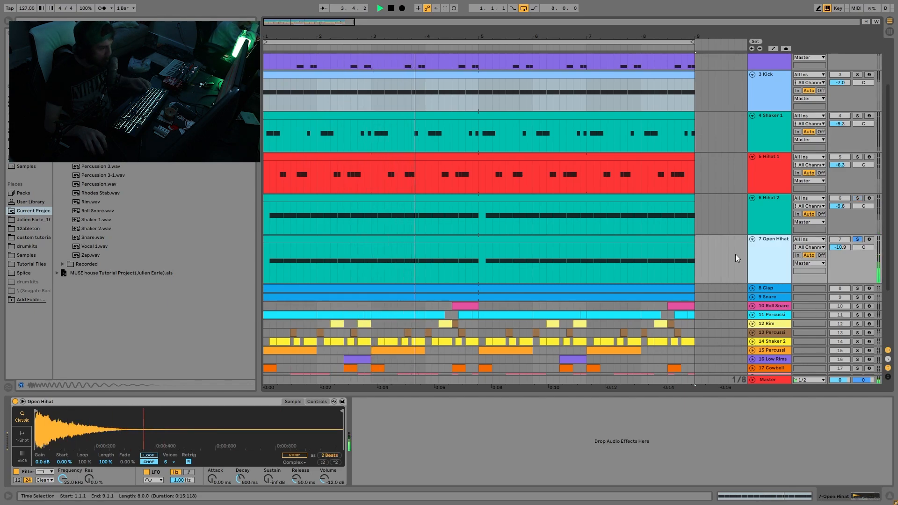
pyautogui.keyDown('ctrl'); pyautogui.click(858, 198); pyautogui.keyUp('ctrl')
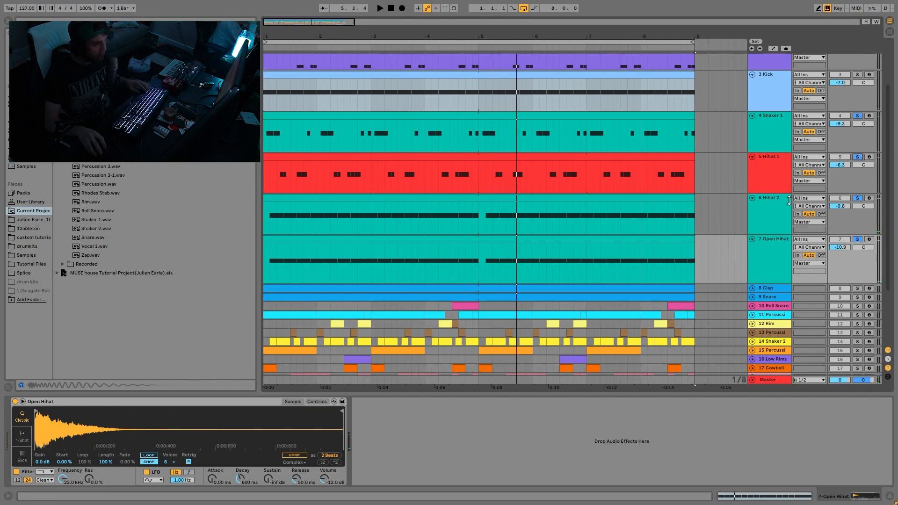
# Examine how the Shaker 1 and Hihat 1 note groups alternate by marking ranges in both, ending with the Hihat 1 clip selected
pyautogui.hotkey('ctrl', 'a')
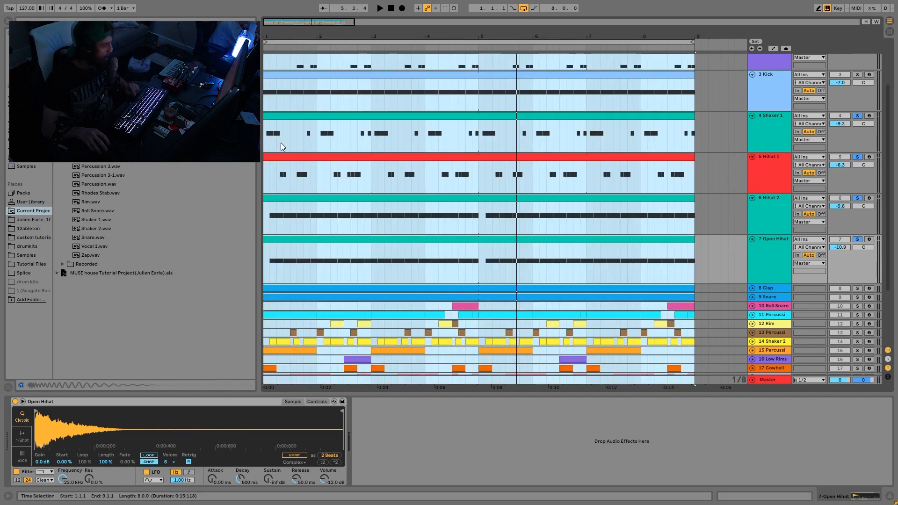
pyautogui.moveTo(281, 142); pyautogui.dragTo(265, 140)
pyautogui.moveTo(290, 177); pyautogui.dragTo(310, 176)
pyautogui.moveTo(304, 134); pyautogui.dragTo(322, 128)
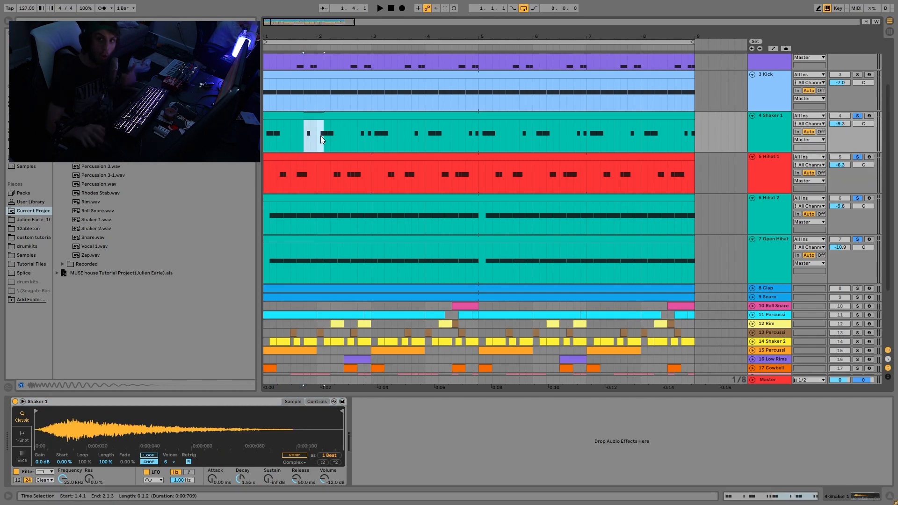
pyautogui.click(281, 116)
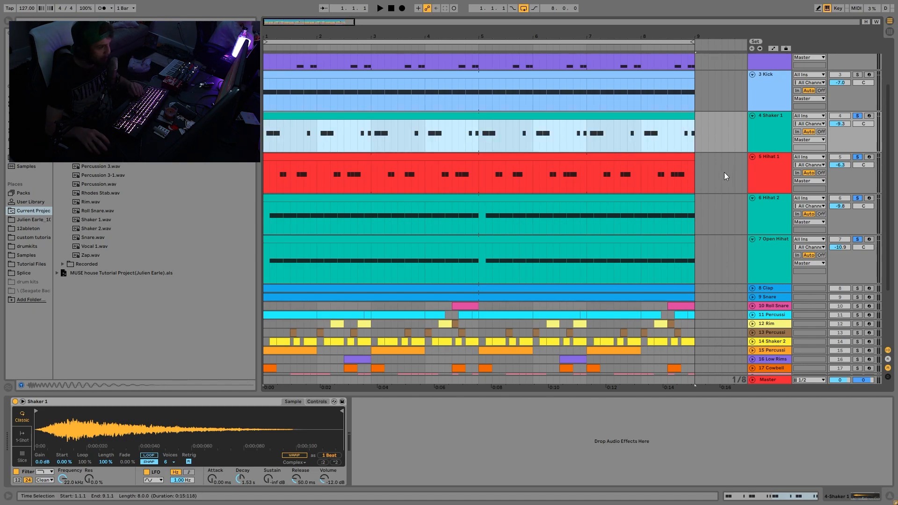
pyautogui.click(750, 162)
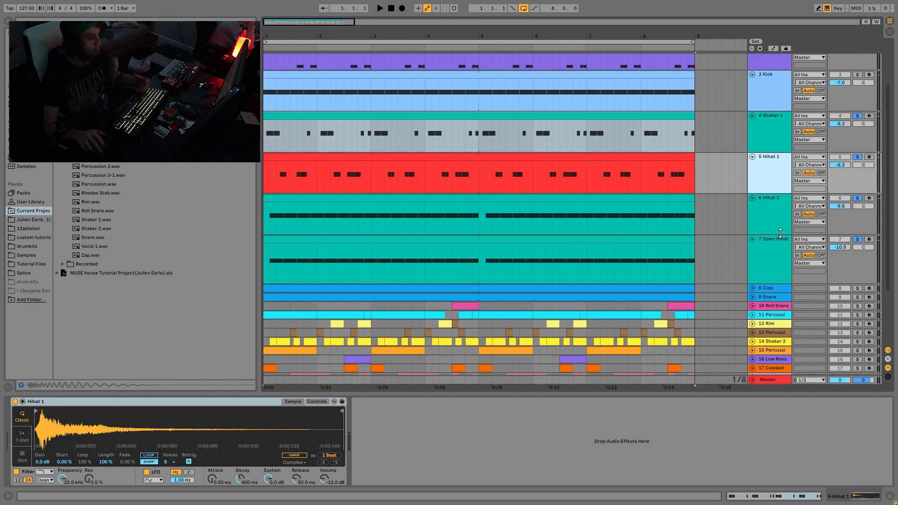
pyautogui.click(525, 168)
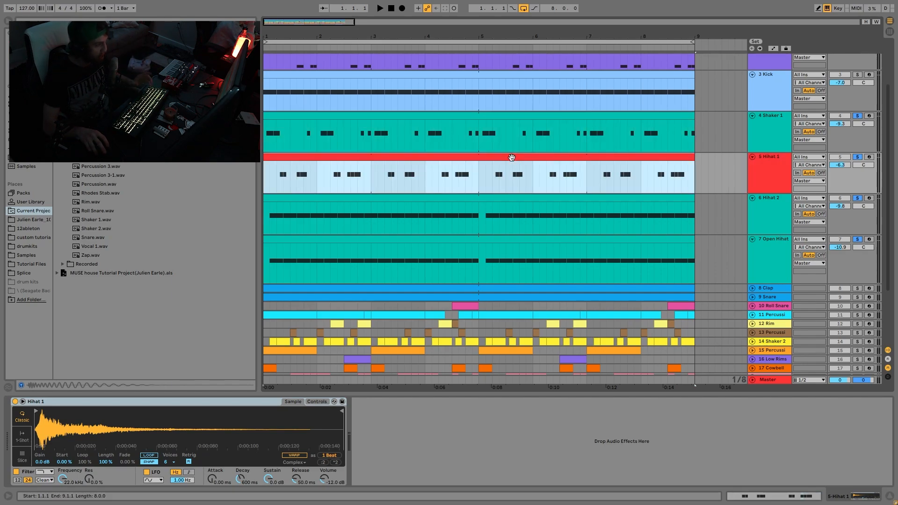
# Play the opening of the loop several times to hear Hihat 1 against the other soloed shaker and hihat parts
pyautogui.press('space')
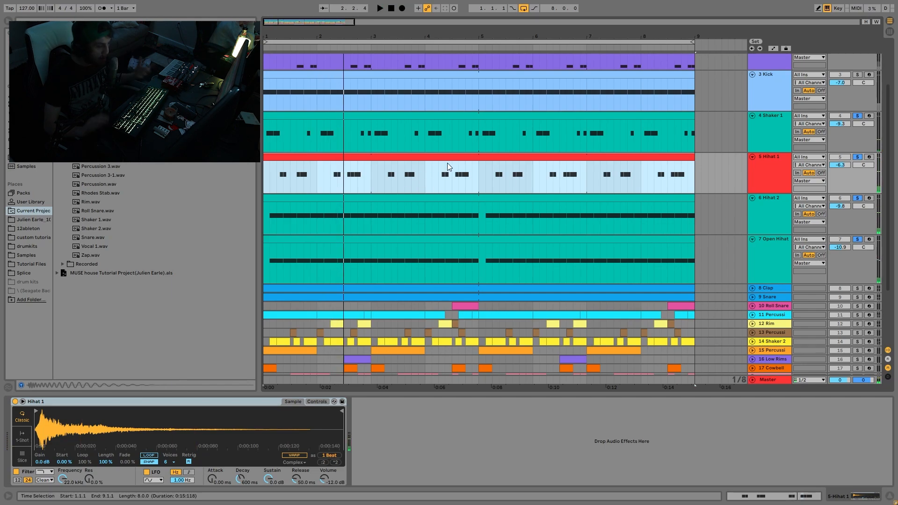
pyautogui.press('space')
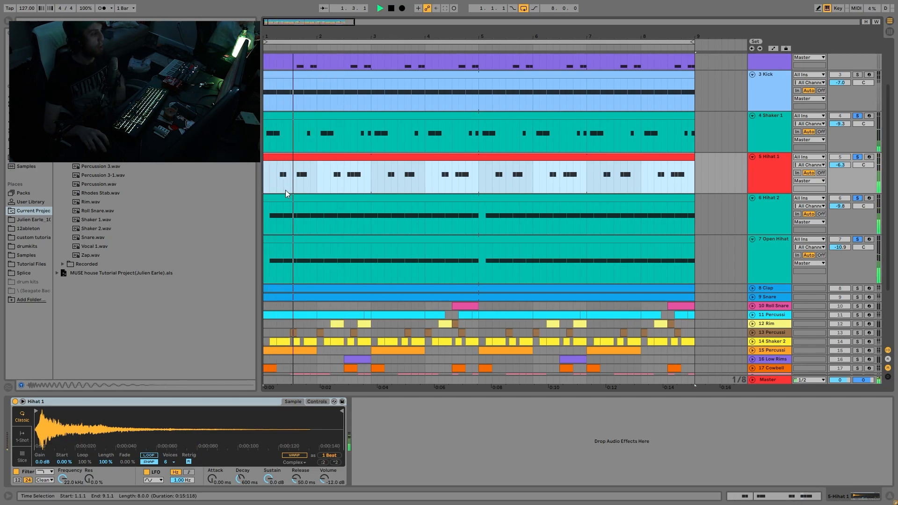
pyautogui.press('space')
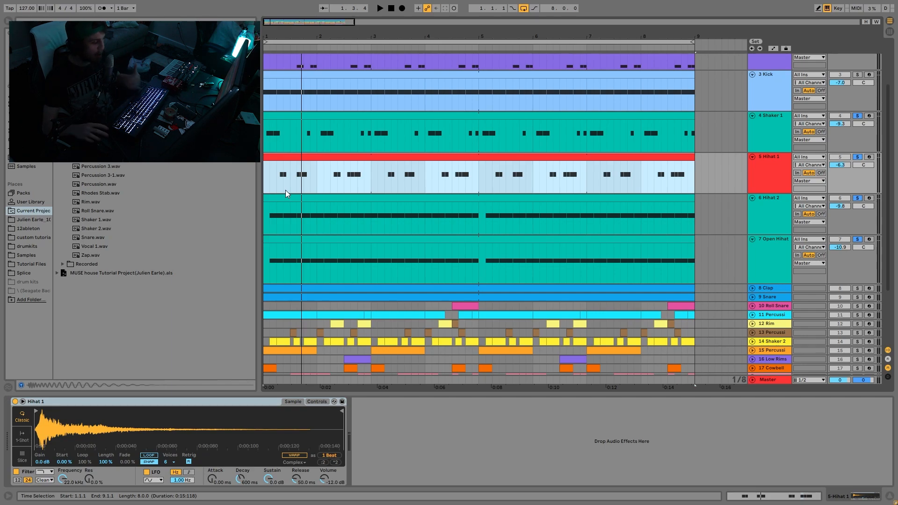
pyautogui.press('space')
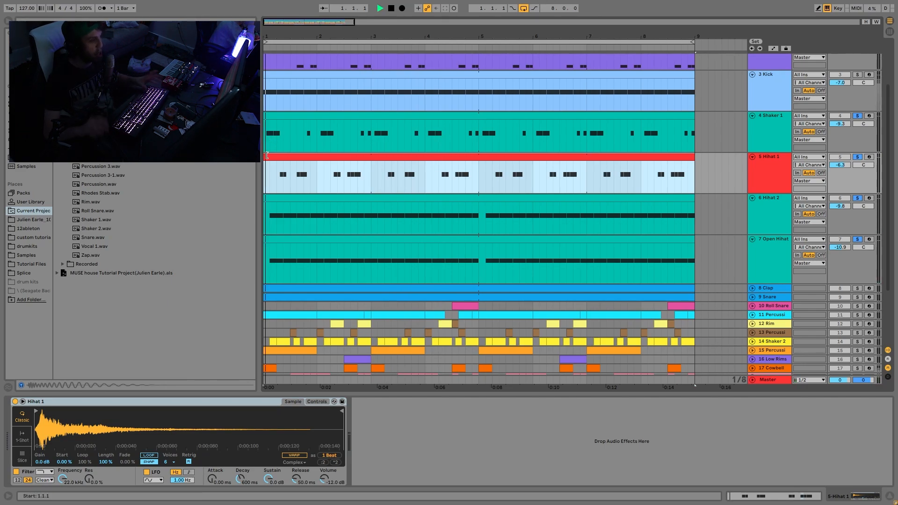
pyautogui.press('space')
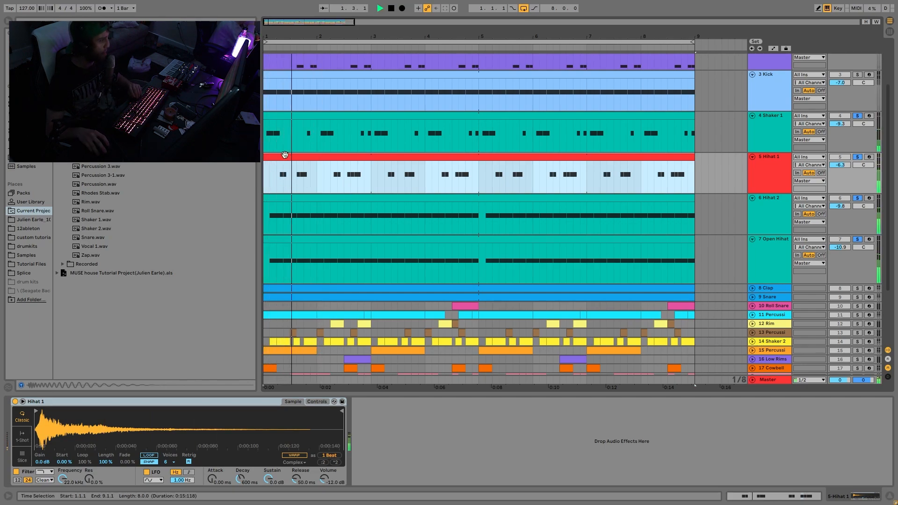
pyautogui.press('space')
# Select the range from 1.2.1 to 1.2.3 in Hihat 1, play from 1.1.1, and undo the last action
pyautogui.click(284, 173)
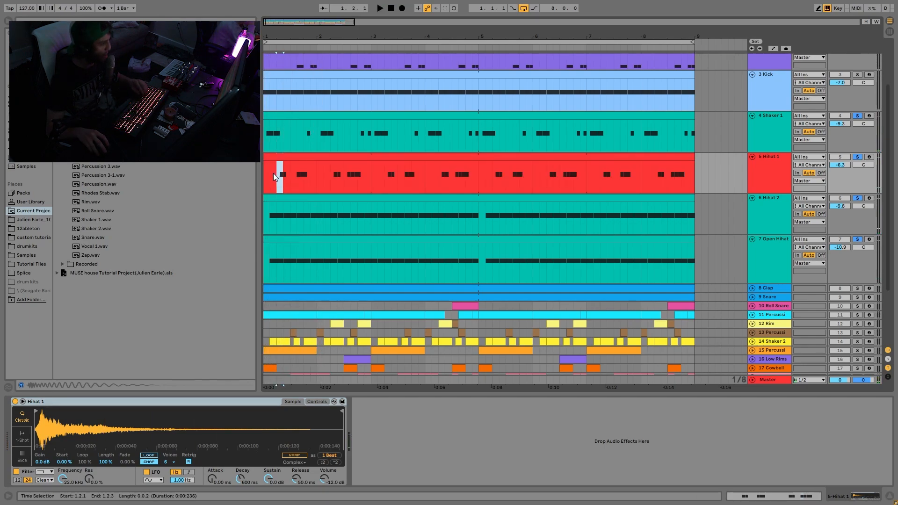
pyautogui.click(264, 181)
pyautogui.press('space')
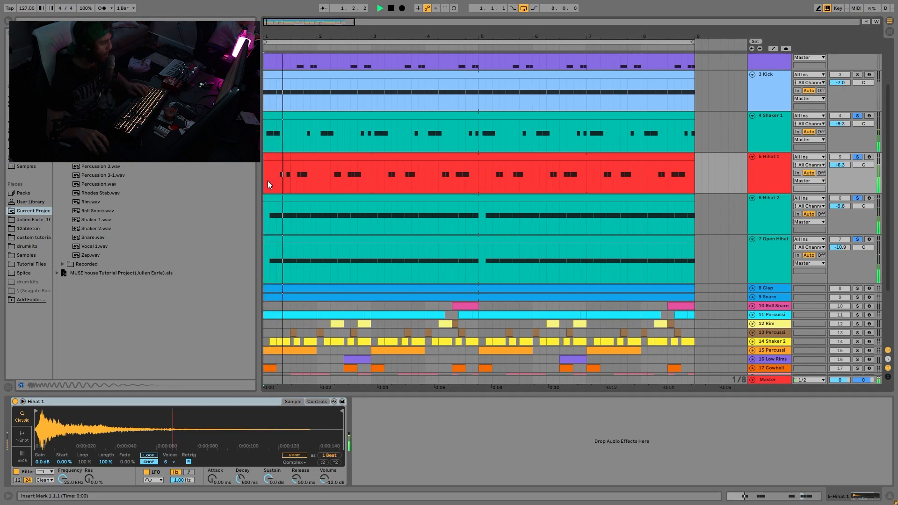
pyautogui.hotkey('ctrl', 'z')
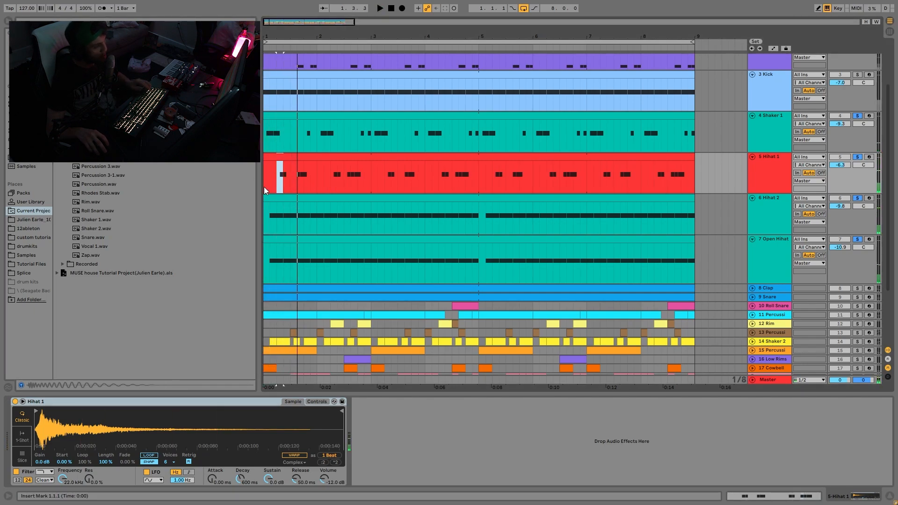
# Select the whole Hihat 1 clip and replay the loop's opening
pyautogui.click(267, 159)
pyautogui.press('space')
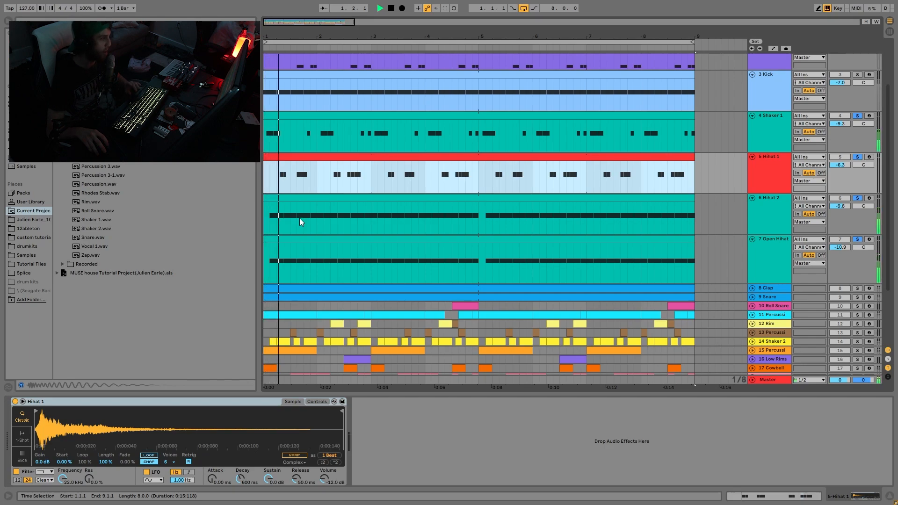
pyautogui.press('space')
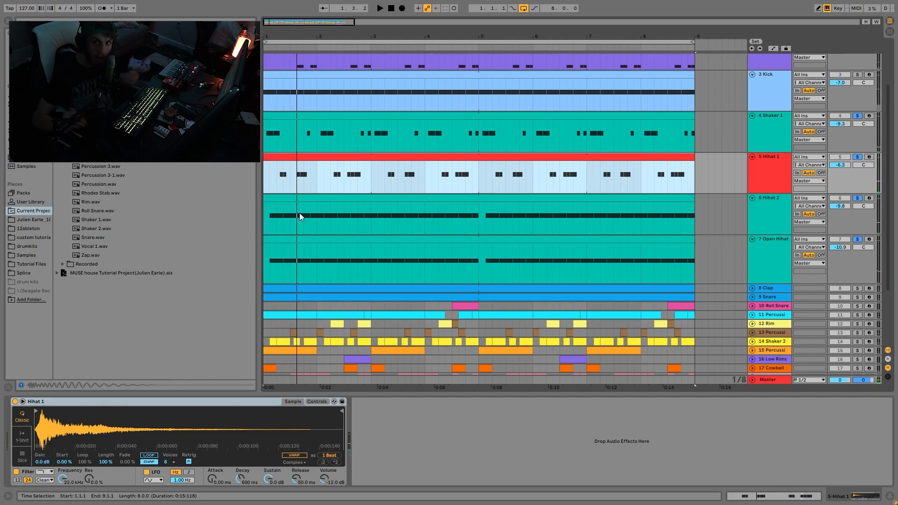
# Solo the Clap and Snare together, play them, and unfold both tracks
pyautogui.scroll(-3, 779, 265)
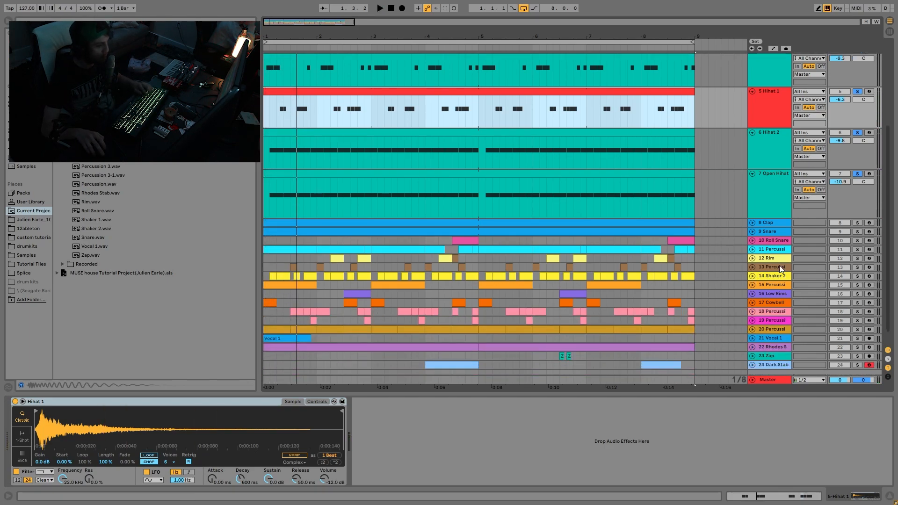
pyautogui.click(859, 223)
pyautogui.keyDown('ctrl'); pyautogui.click(857, 231); pyautogui.keyUp('ctrl')
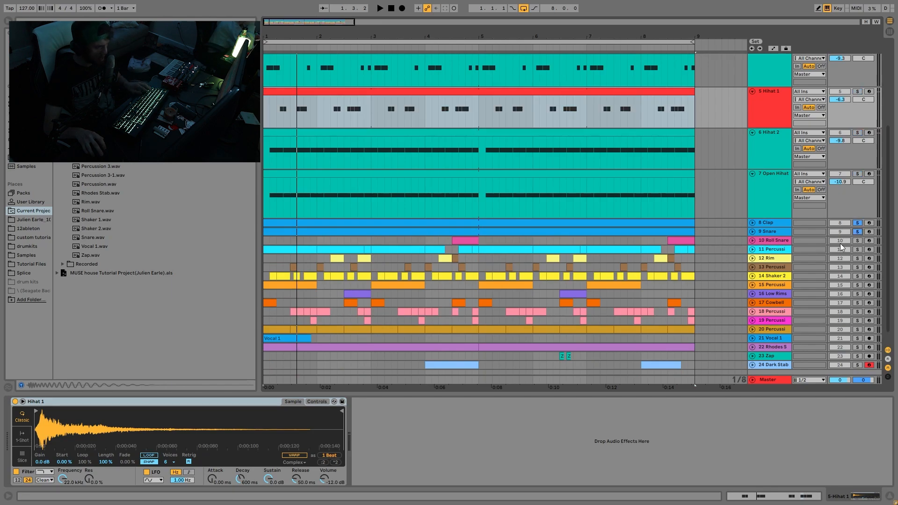
pyautogui.press('space')
pyautogui.click(753, 232)
pyautogui.click(753, 223)
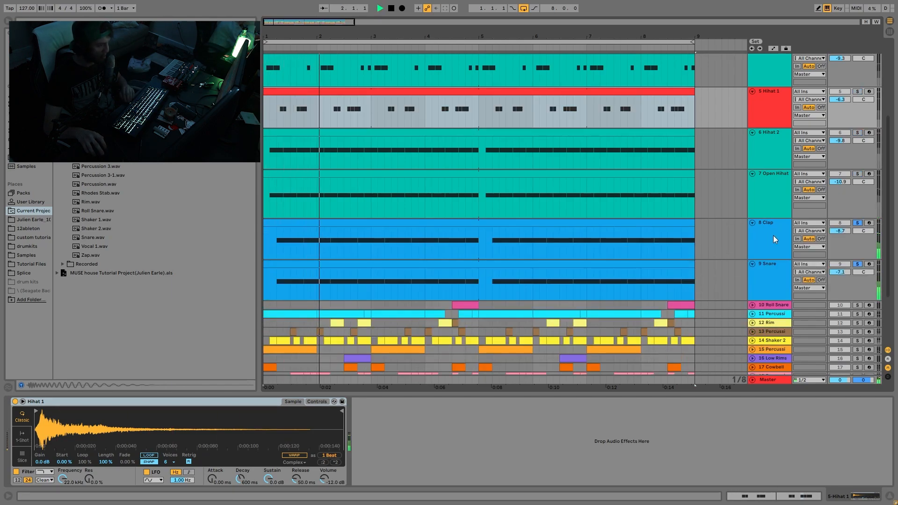
# View the Clap and Snare samplers during playback, and stop the playback
pyautogui.click(774, 235)
pyautogui.click(782, 281)
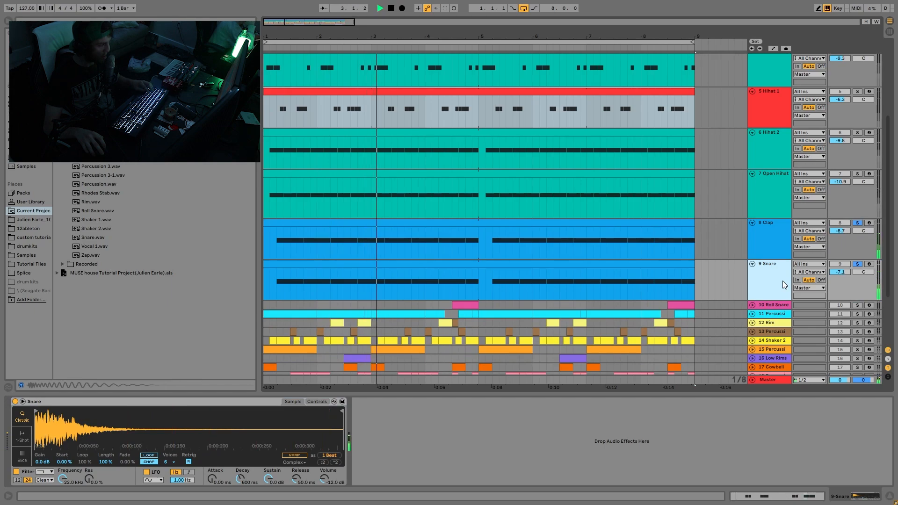
pyautogui.press('space')
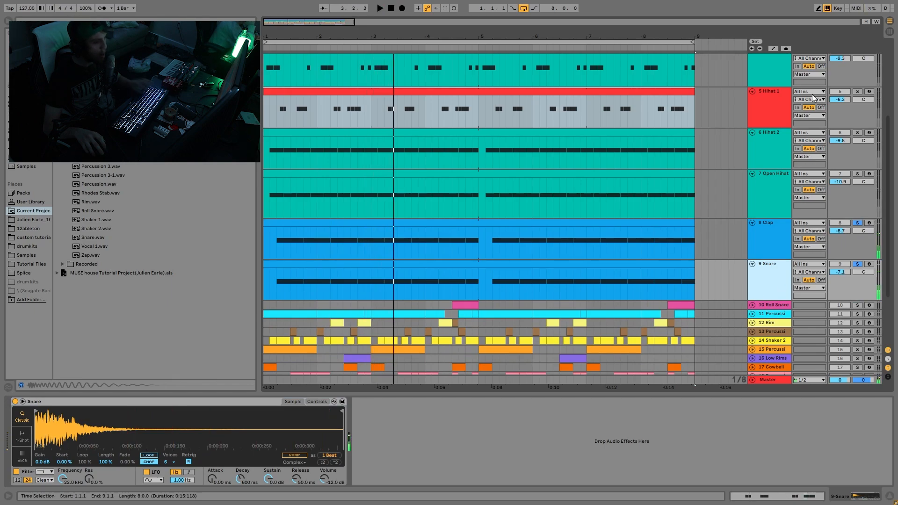
# Remove the Snare from the solo and play the Clap alone with its sampler shown
pyautogui.click(859, 268)
pyautogui.click(772, 225)
pyautogui.press('space')
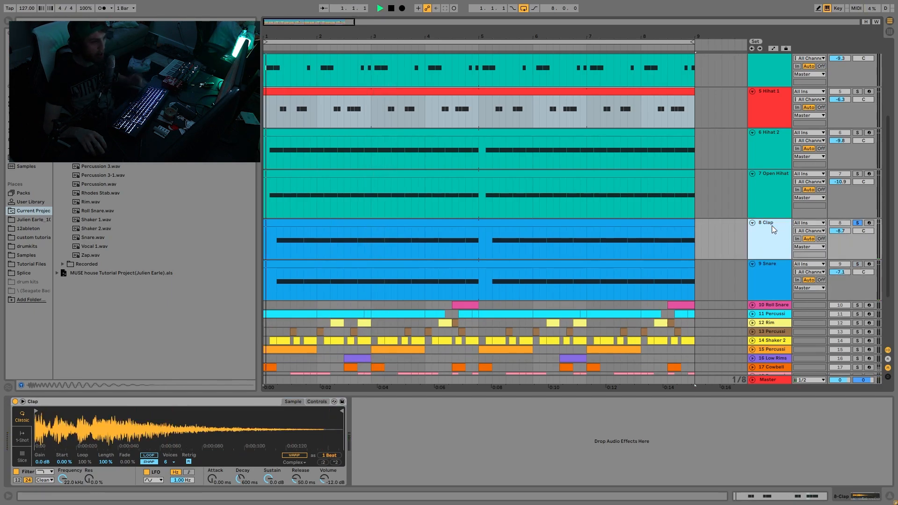
# Play the Snare alone with its sampler shown, and clear its solo after stopping
pyautogui.click(859, 265)
pyautogui.click(776, 279)
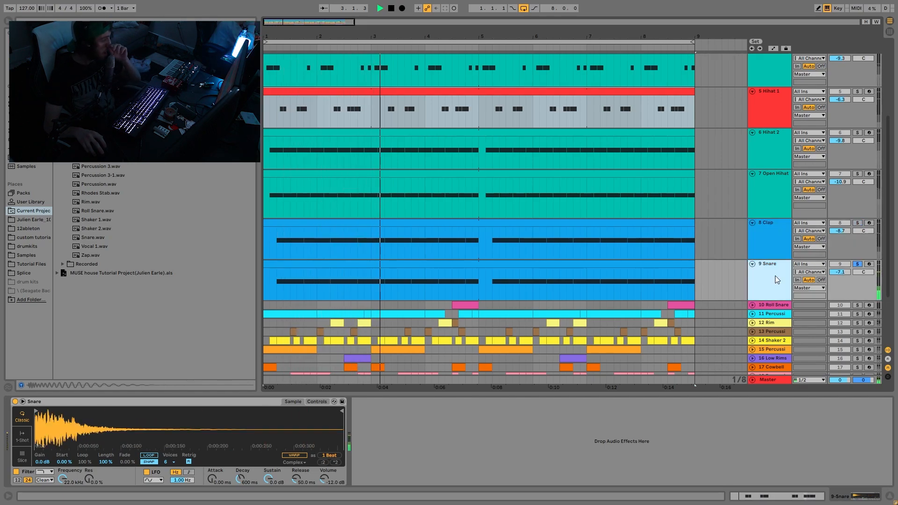
pyautogui.press('space')
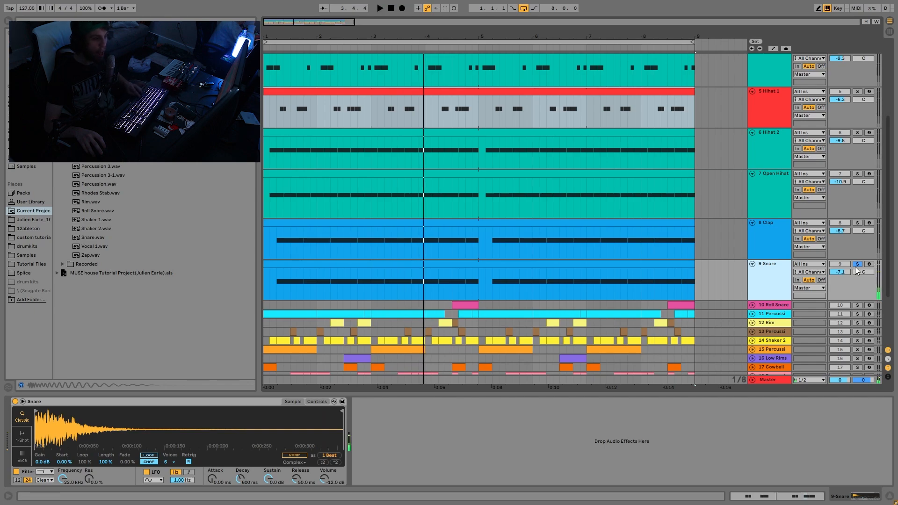
pyautogui.click(856, 265)
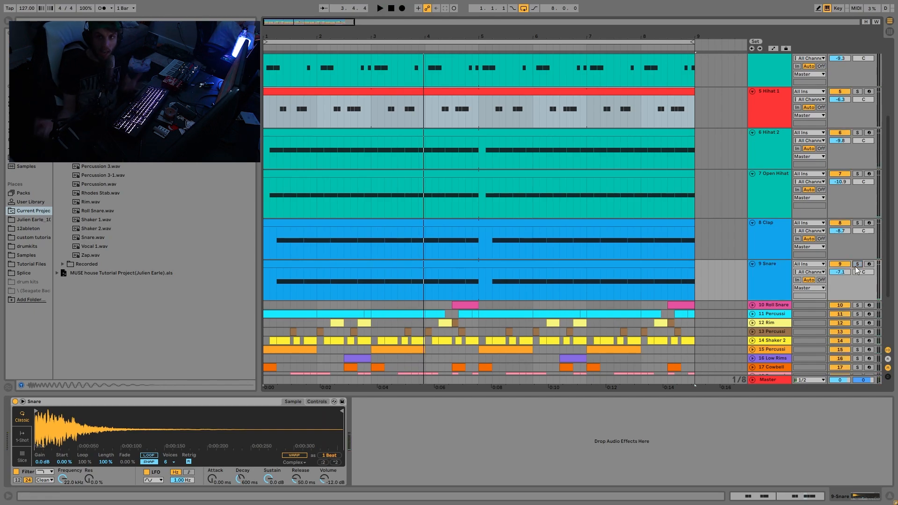
# Play the full mix with no track soloed, and stop the playback
pyautogui.press('space')
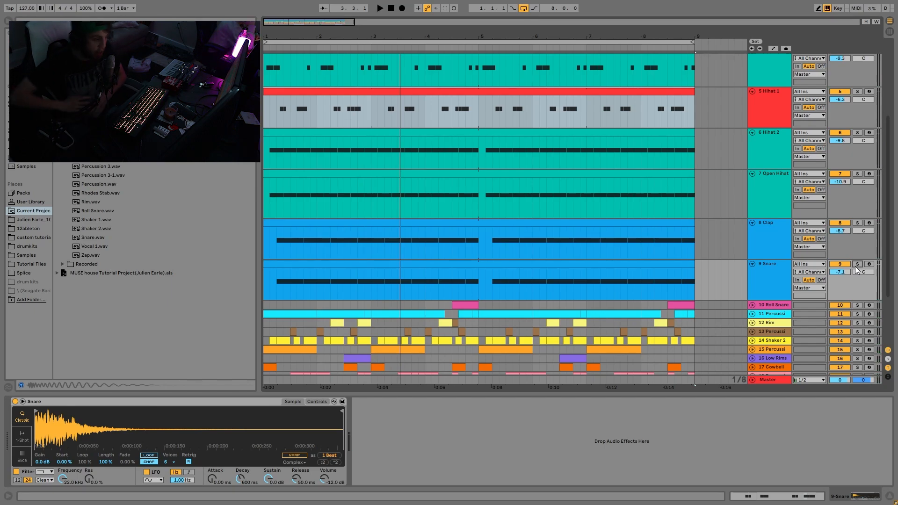
pyautogui.press('space')
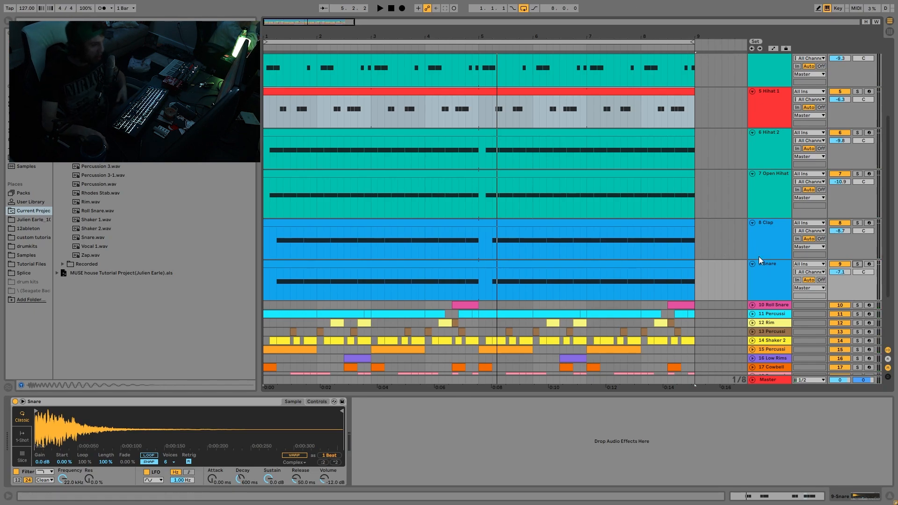
pyautogui.scroll(5, 729, 283)
pyautogui.scroll(-5, 709, 206)
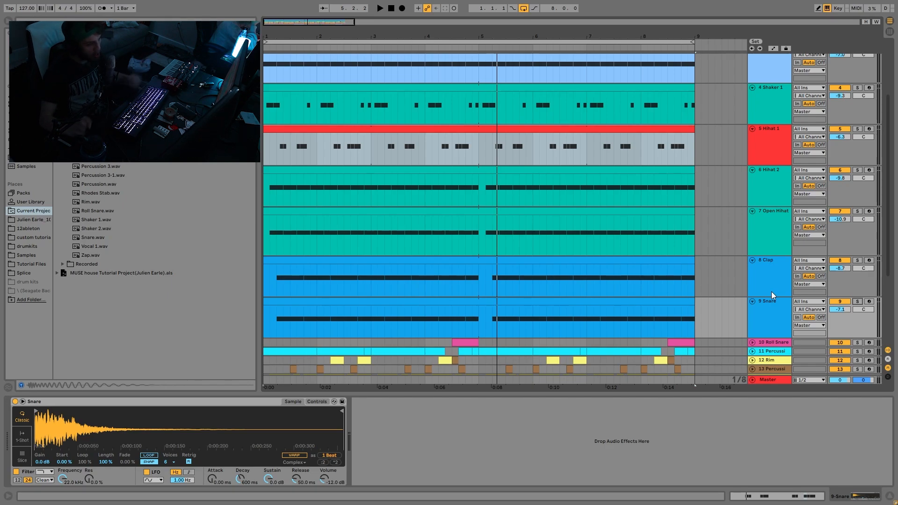
pyautogui.press('space')
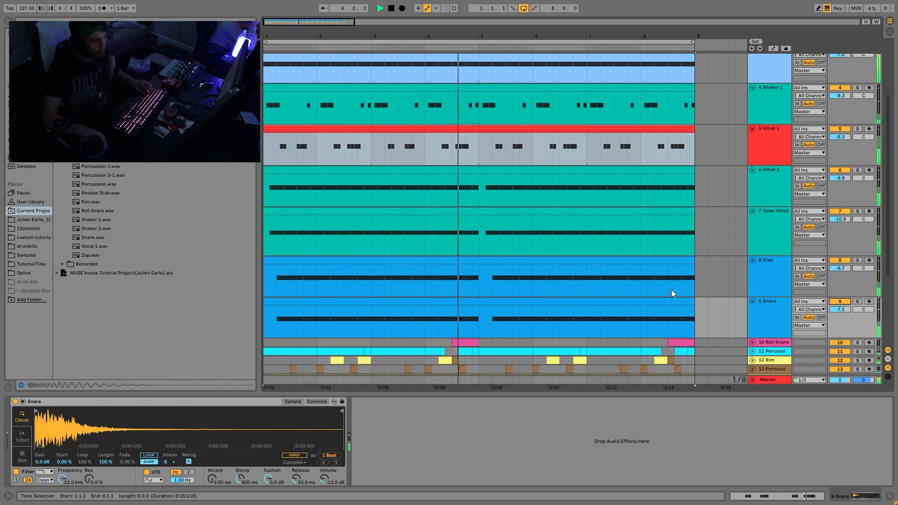
pyautogui.press('space')
# Select tracks 10 Roll Snare through 20 Percussion, solo them together, and play them
pyautogui.scroll(-5, 671, 290)
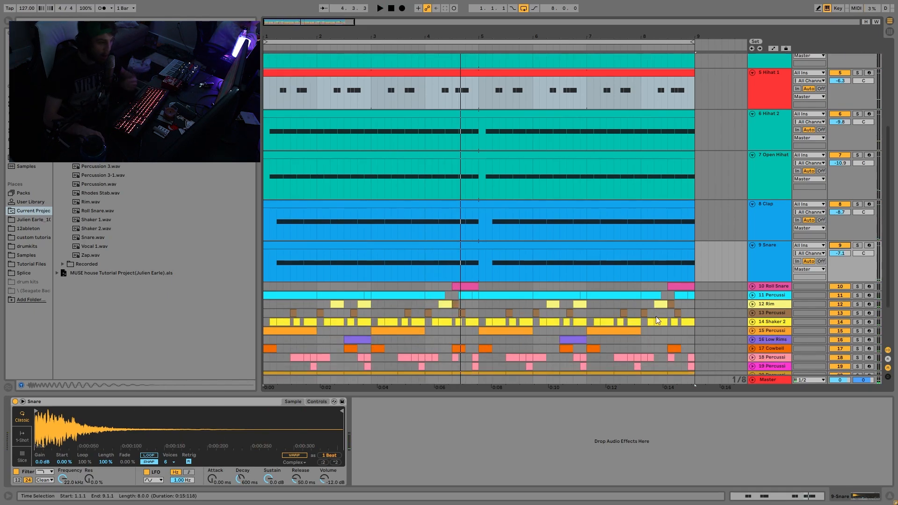
pyautogui.scroll(-1, 779, 239)
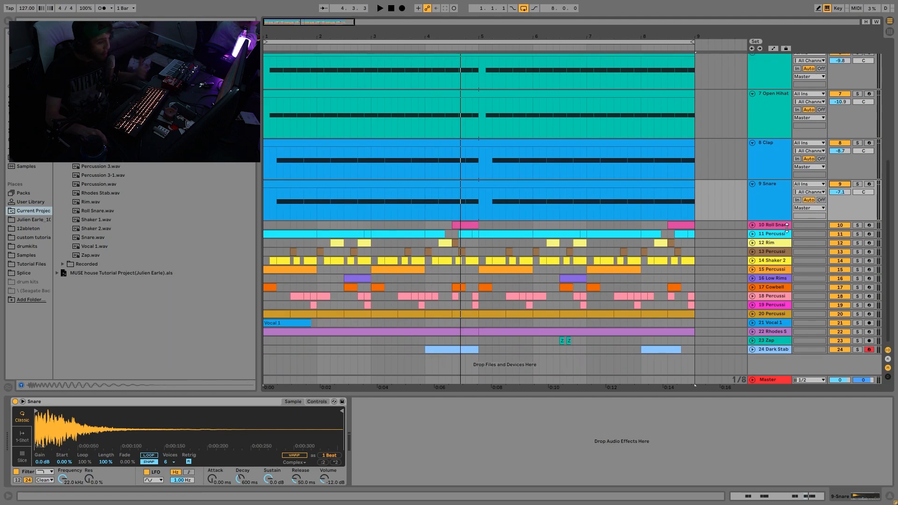
pyautogui.click(764, 227)
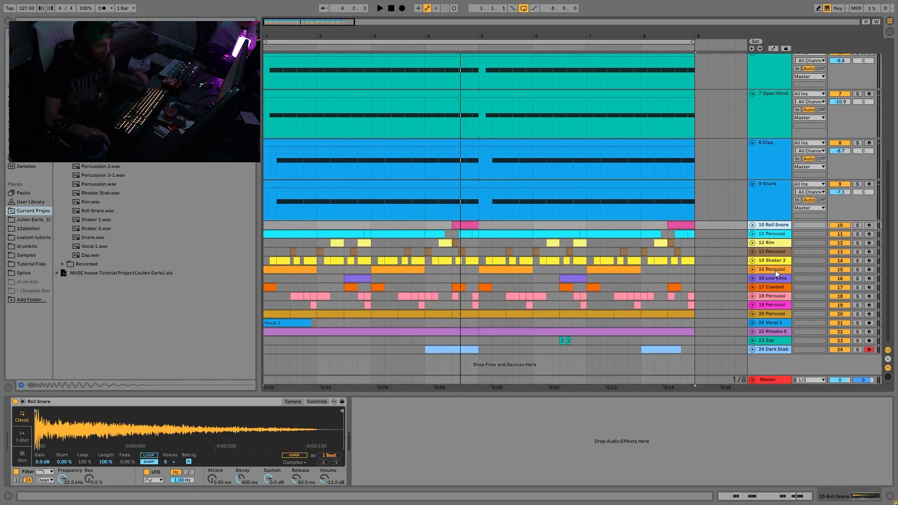
pyautogui.keyDown('shift'); pyautogui.click(777, 314); pyautogui.keyUp('shift')
pyautogui.click(857, 313)
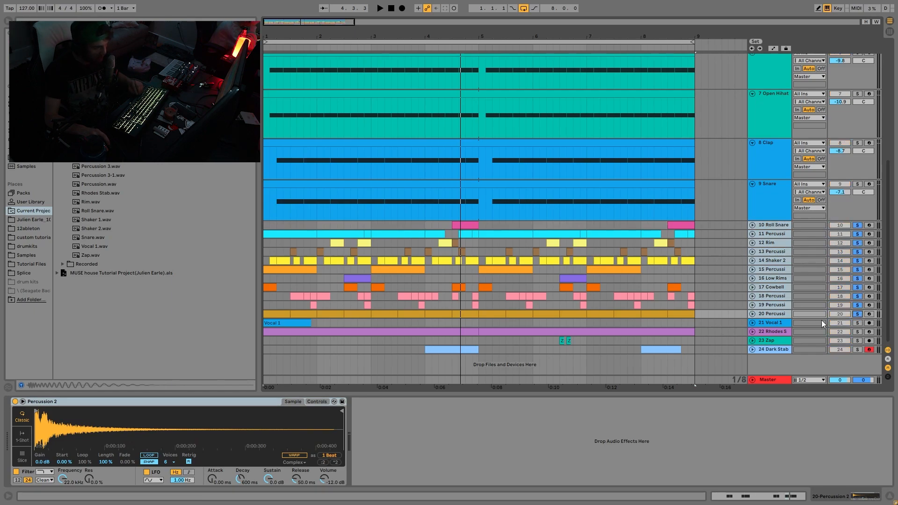
pyautogui.press('space')
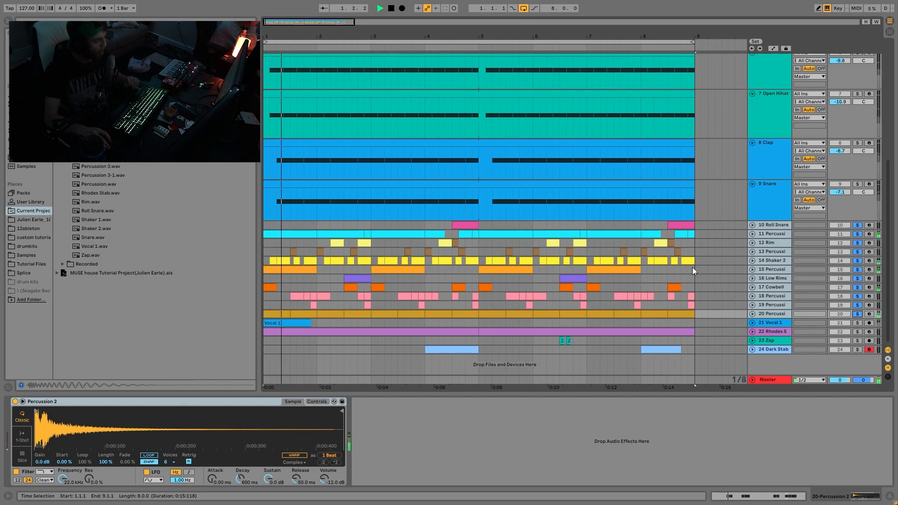
# Unfold all the selected percussion tracks at once to show their clips during playback
pyautogui.click(754, 313)
pyautogui.scroll(8, 759, 274)
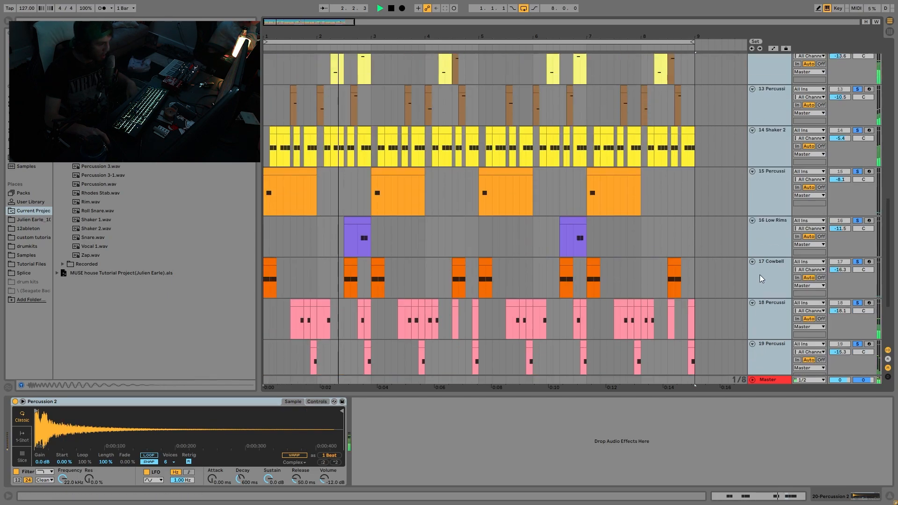
pyautogui.scroll(2, 759, 274)
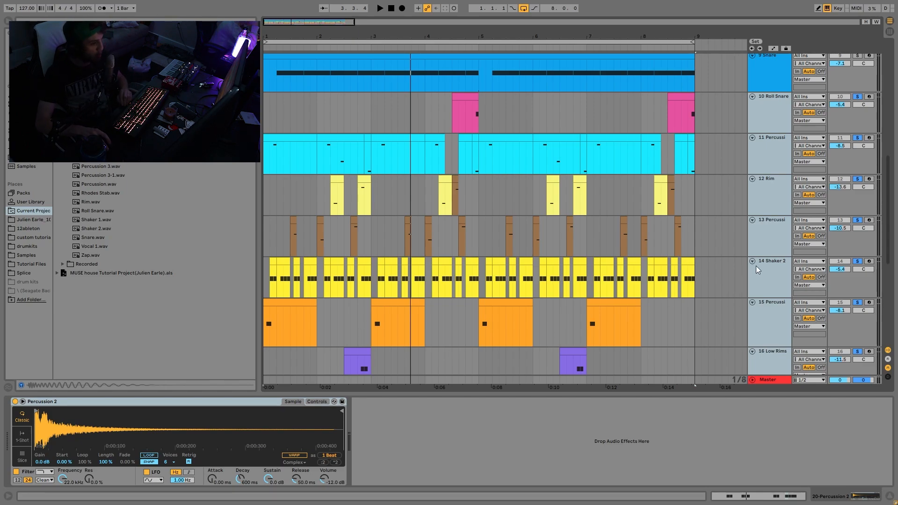
# Solo only the Shaker 2 track and play it with its sampler shown
pyautogui.click(759, 276)
pyautogui.press('space')
pyautogui.press('space')
pyautogui.click(857, 261)
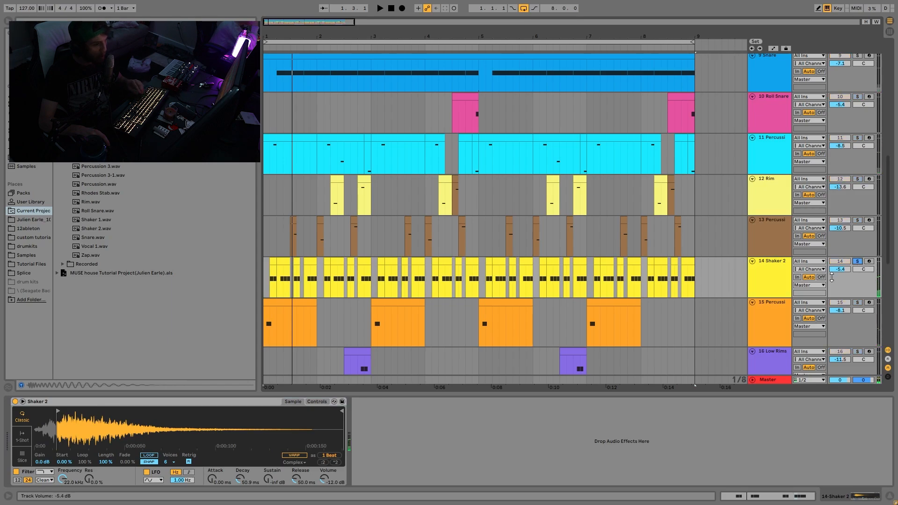
pyautogui.press('space')
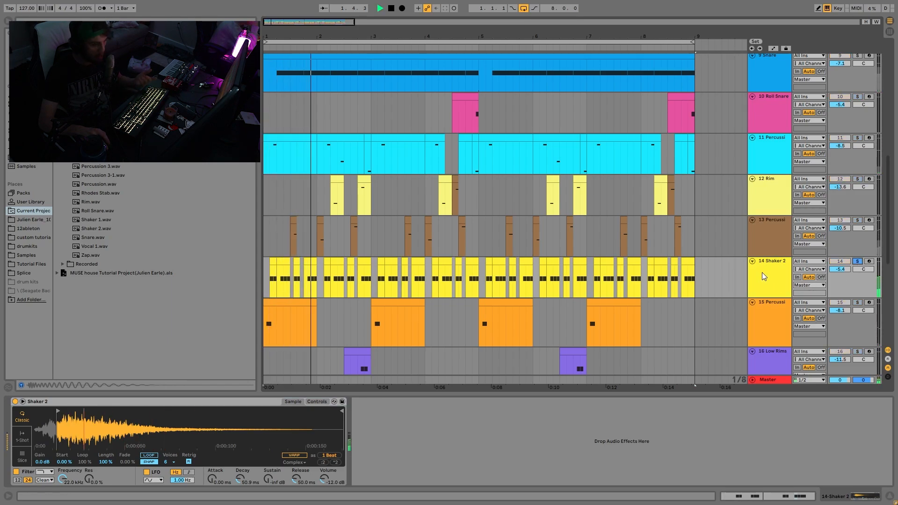
pyautogui.press('space')
# Add track 13 Percussion to the Shaker 2 solo, select its first clip, and play both from there
pyautogui.keyDown('ctrl'); pyautogui.click(857, 220); pyautogui.keyUp('ctrl')
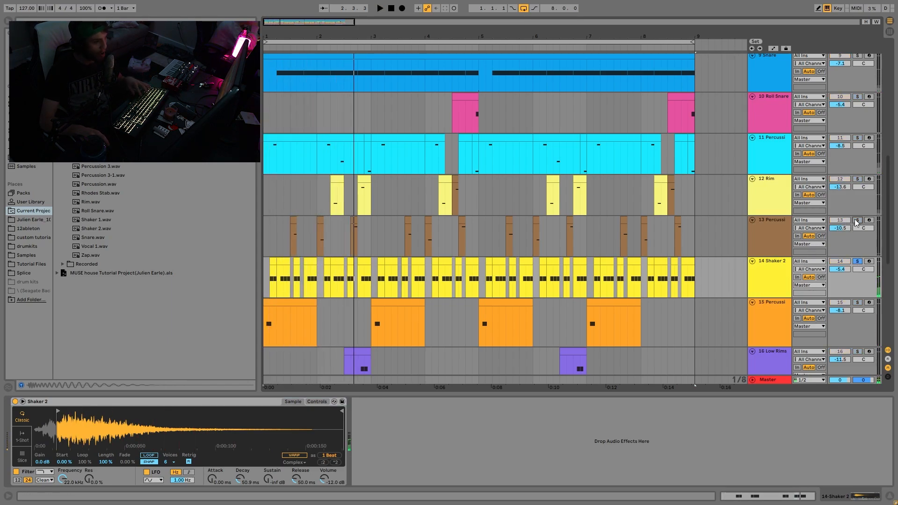
pyautogui.click(292, 221)
pyautogui.press('space')
pyautogui.press('space')
pyautogui.press('space')
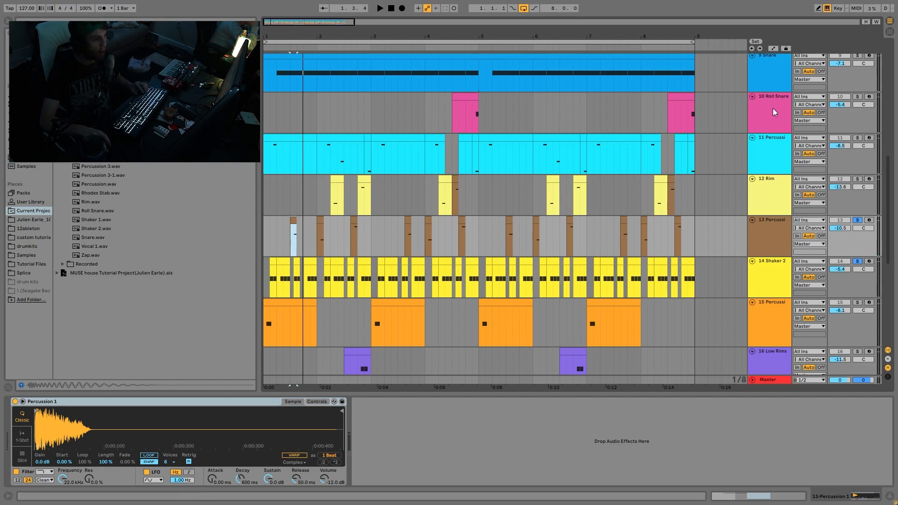
pyautogui.press('space')
pyautogui.press('space')
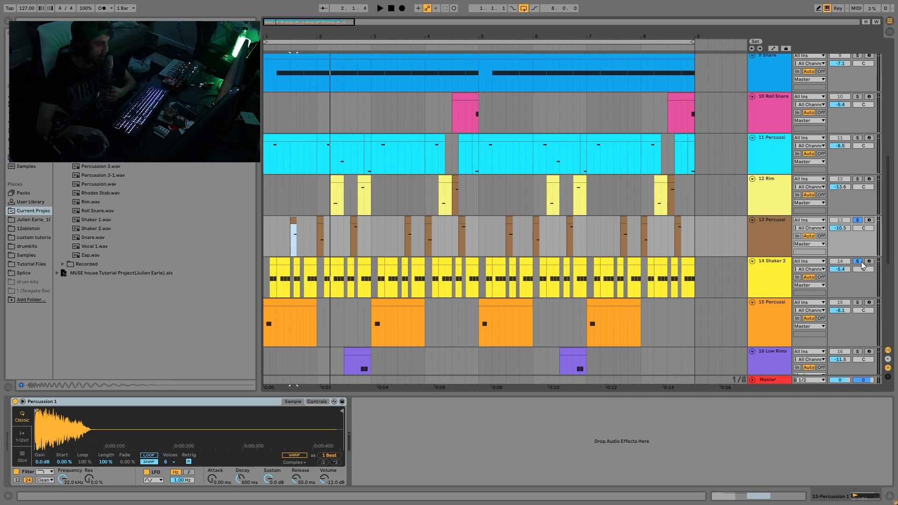
# Clear the solos and fold the Shaker 2 and 15 Percussion tracks
pyautogui.click(753, 261)
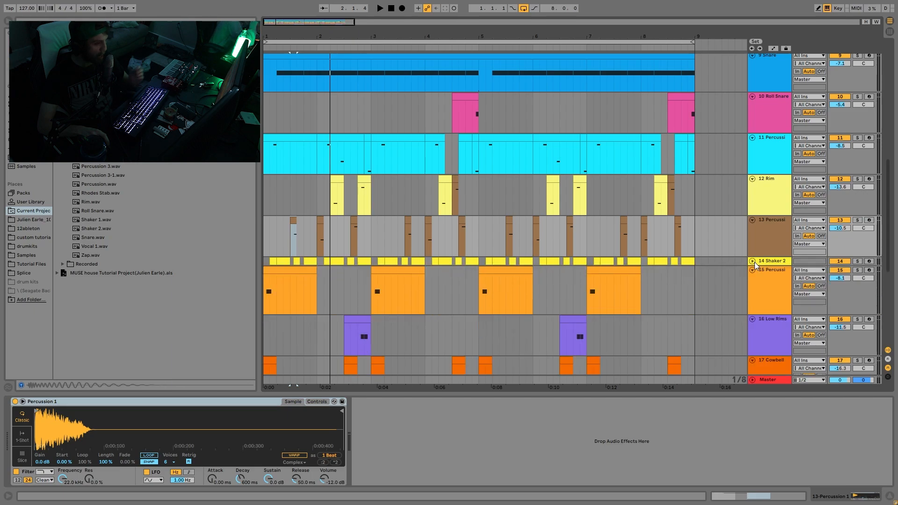
pyautogui.click(751, 270)
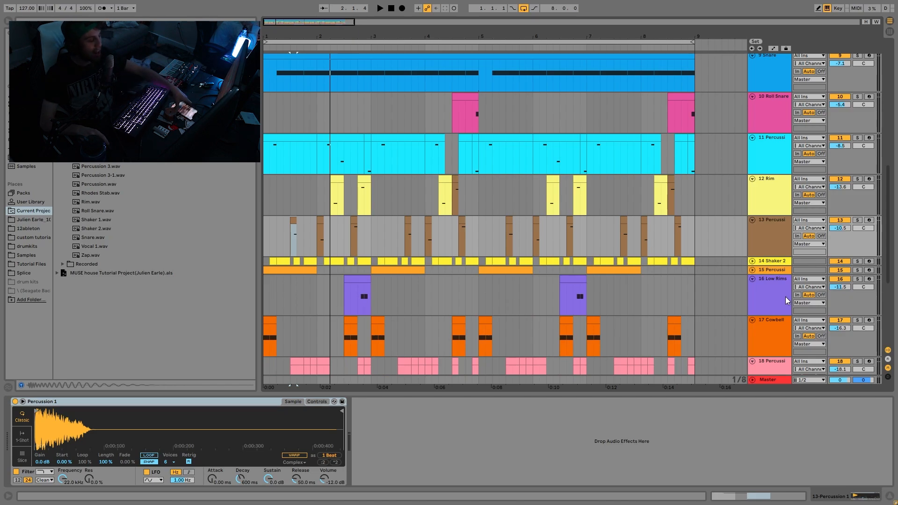
# Select the opening one-bar clip on track 11 Percussion, play it, and enlarge the timeline around it
pyautogui.click(288, 137)
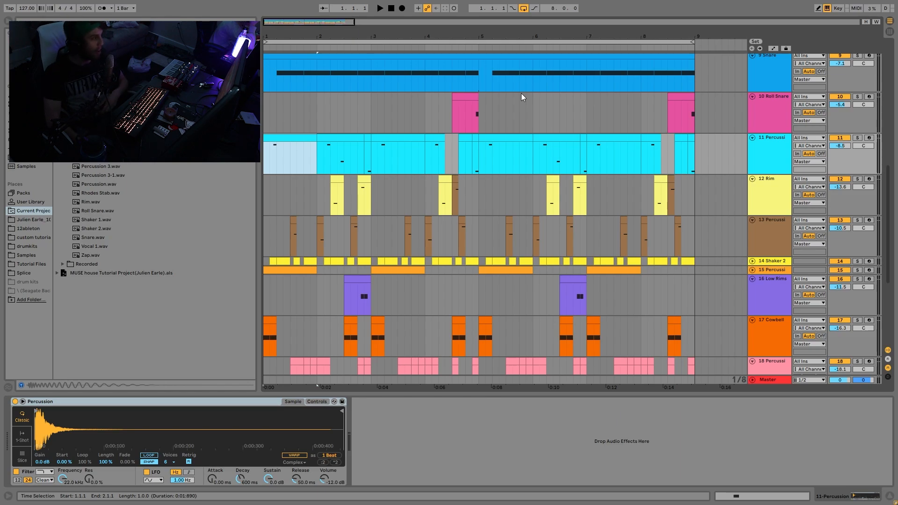
pyautogui.press('space')
pyautogui.moveTo(275, 38); pyautogui.dragTo(285, 151)
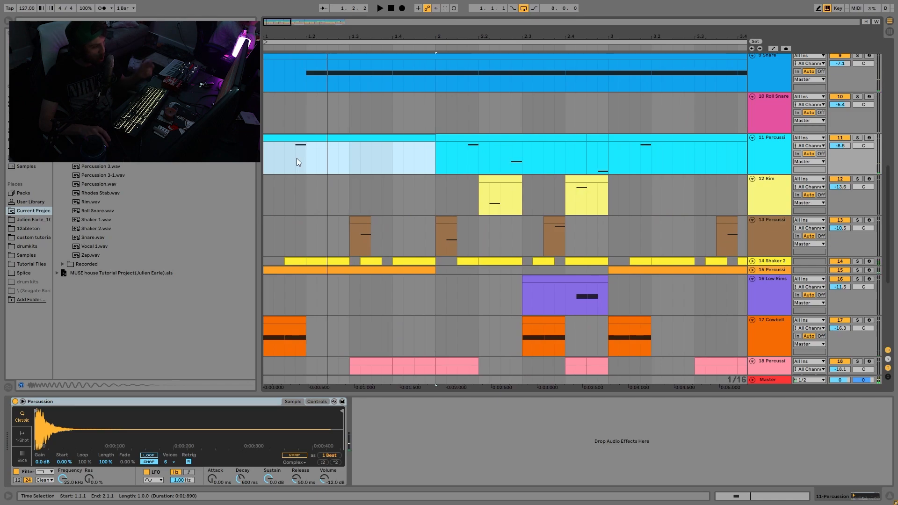
# Set the playback start at 1.1.3 on track 11 Percussion and play the full mix from there
pyautogui.click(296, 158)
pyautogui.press('space')
pyautogui.press('space')
pyautogui.click(284, 160)
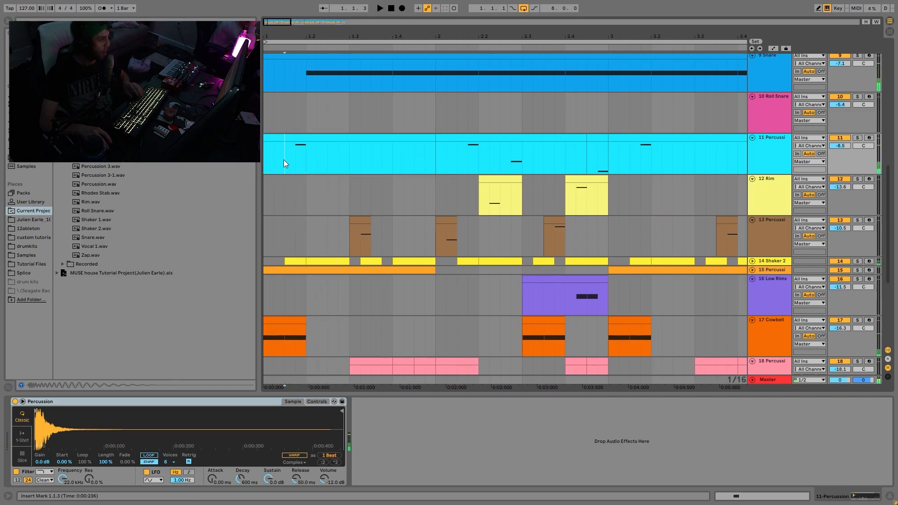
pyautogui.press('space')
pyautogui.press('space')
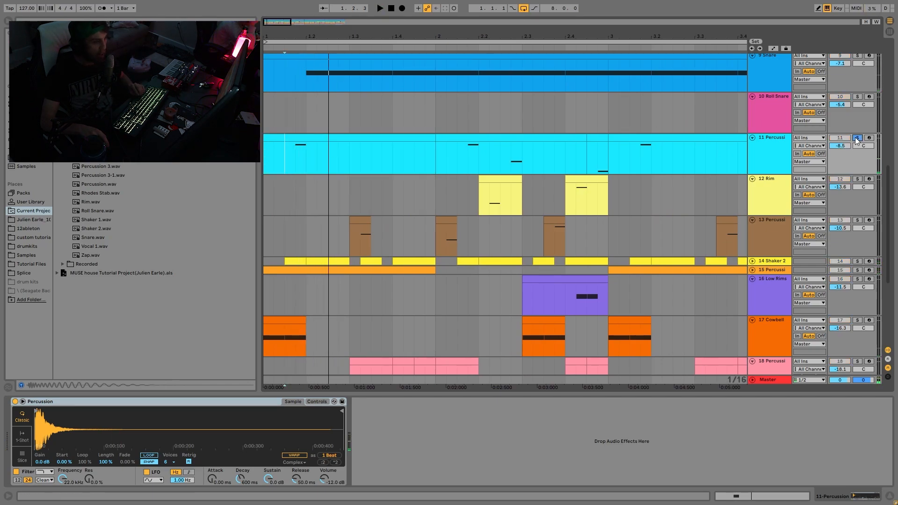
# Solo track 11 Percussion together with the Clap and Snare, and play the three
pyautogui.click(857, 140)
pyautogui.scroll(3, 822, 189)
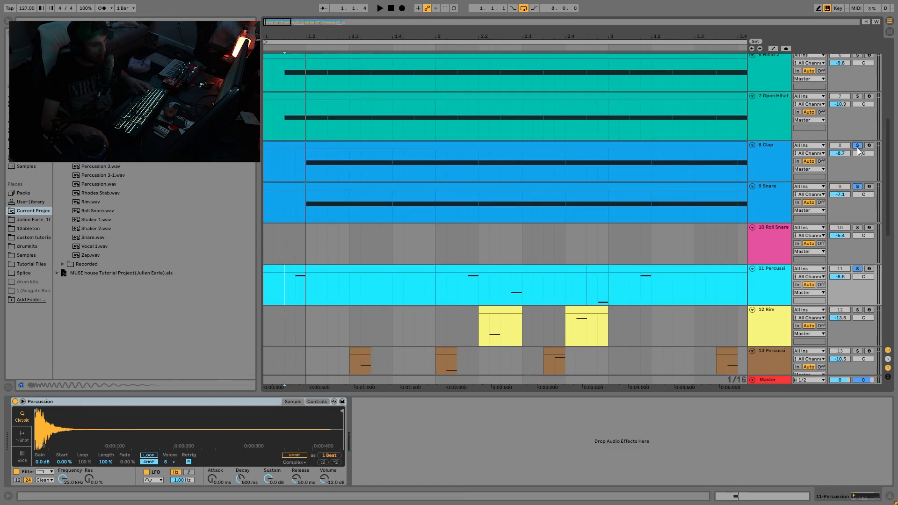
pyautogui.press('space')
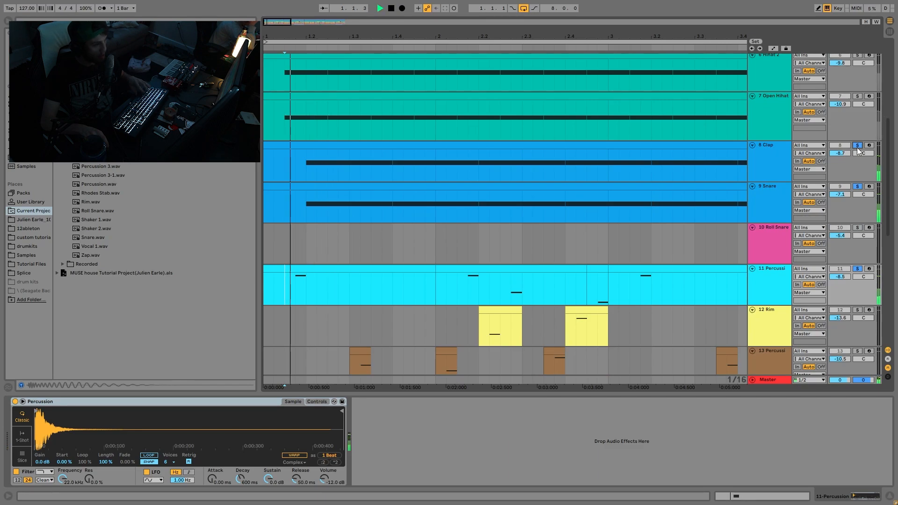
pyautogui.press('space')
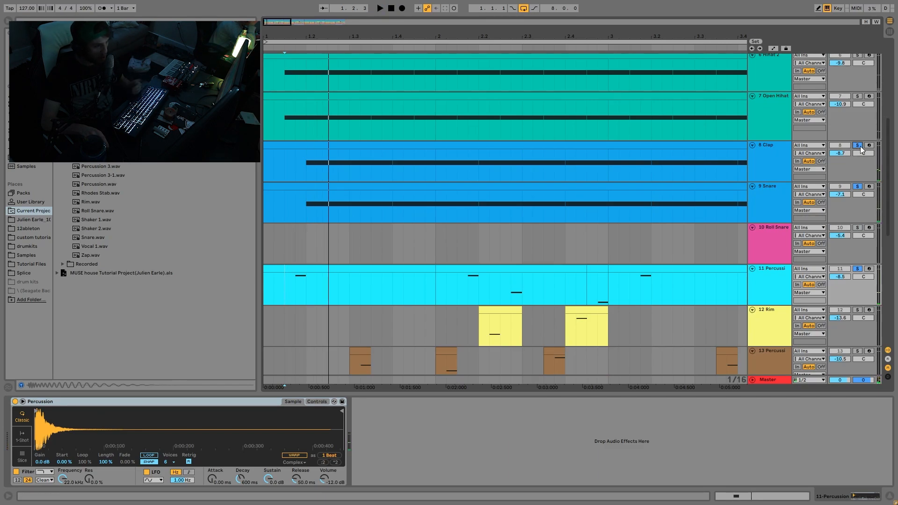
# Clear the solos and play the full mix from 1.2.1 on track 13 Percussion
pyautogui.click(861, 147)
pyautogui.scroll(-3, 457, 277)
pyautogui.click(398, 276)
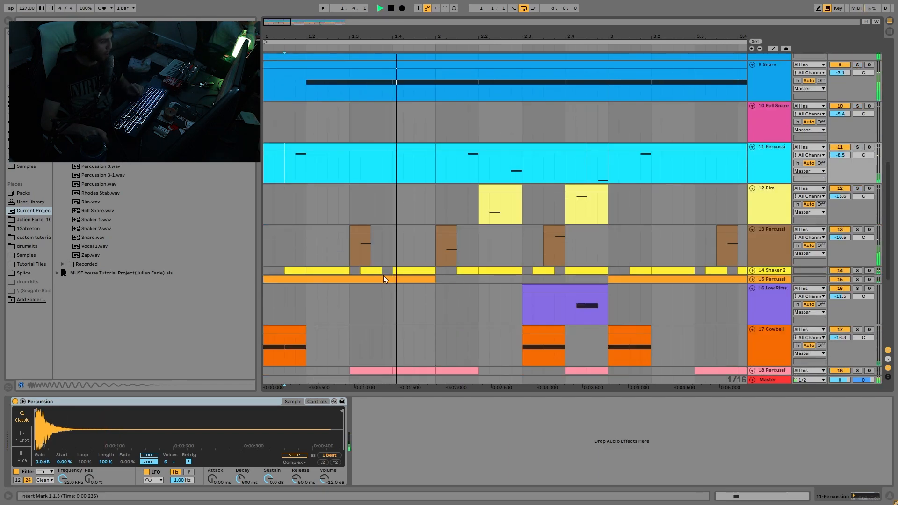
pyautogui.click(305, 237)
pyautogui.scroll(-1, 311, 241)
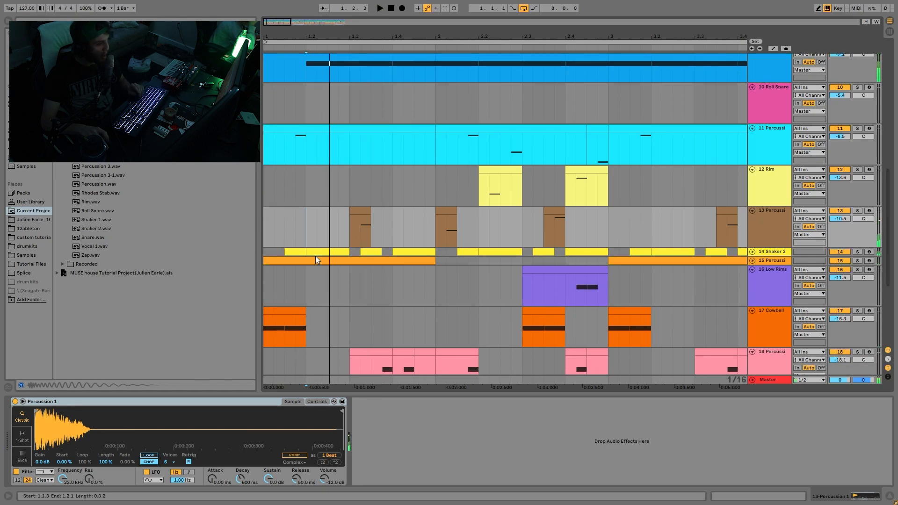
pyautogui.press('space')
pyautogui.press('space')
# Solo Shaker 2, unfold it and track 15 Percussion, and play the shaker alone
pyautogui.click(867, 252)
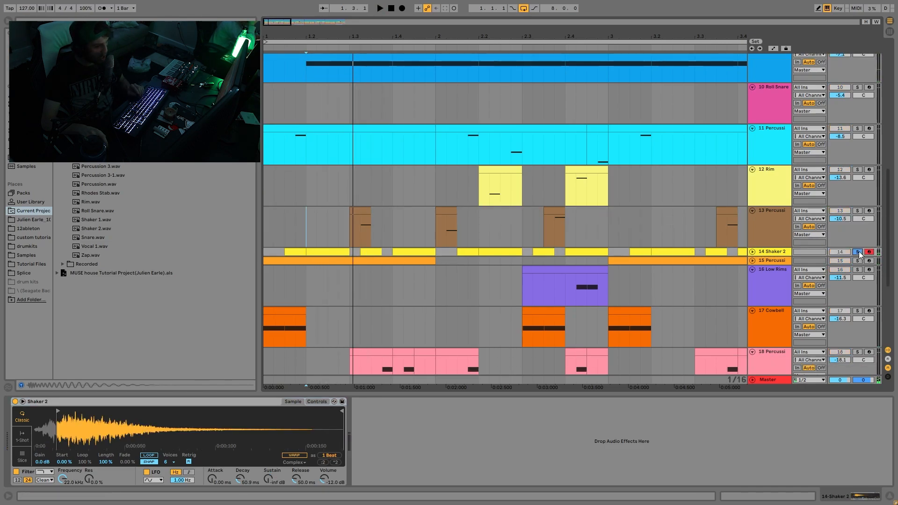
pyautogui.click(752, 252)
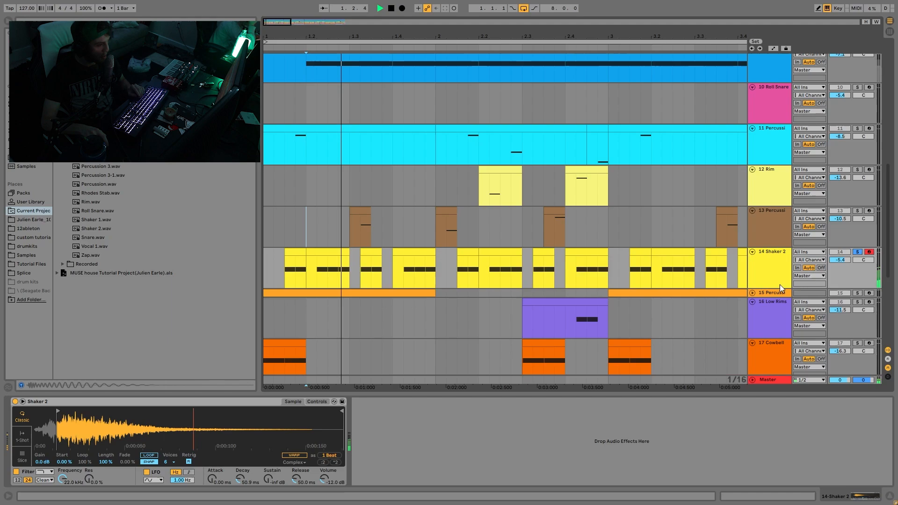
pyautogui.click(752, 293)
pyautogui.press('space')
# Clear the Shaker 2 solo and replay the full mix from 1.2.1
pyautogui.click(857, 252)
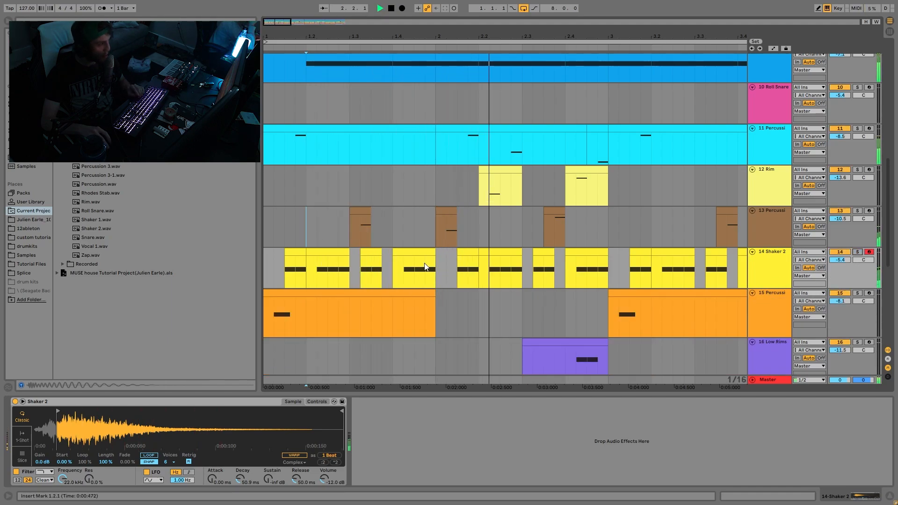
pyautogui.press('space')
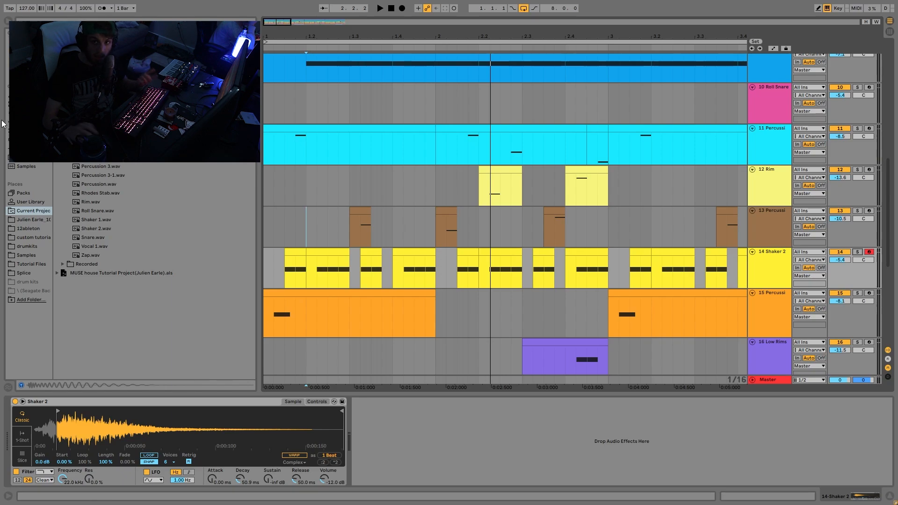
pyautogui.press('space')
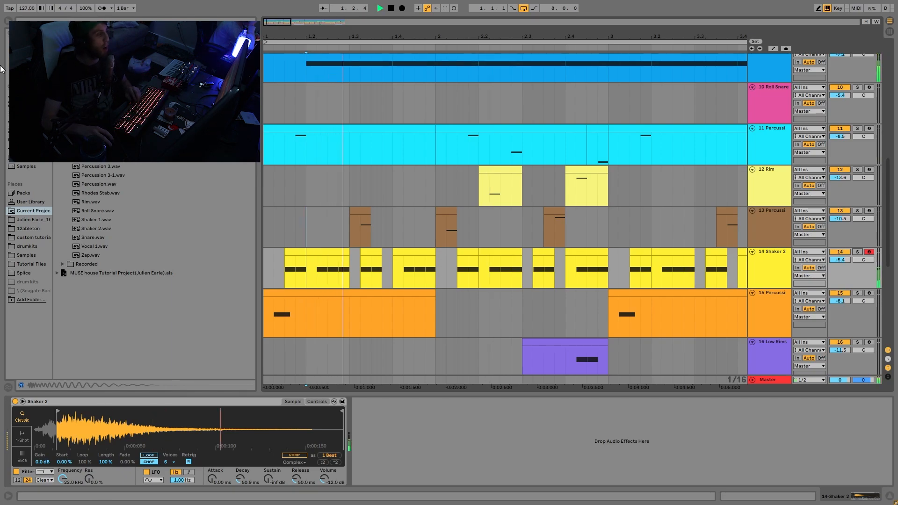
# Stop playback, open the bar 2 clip on track 11 Percussion and set its note grid to 1/16
pyautogui.moveTo(277, 22); pyautogui.dragTo(277, 1)
pyautogui.press('space')
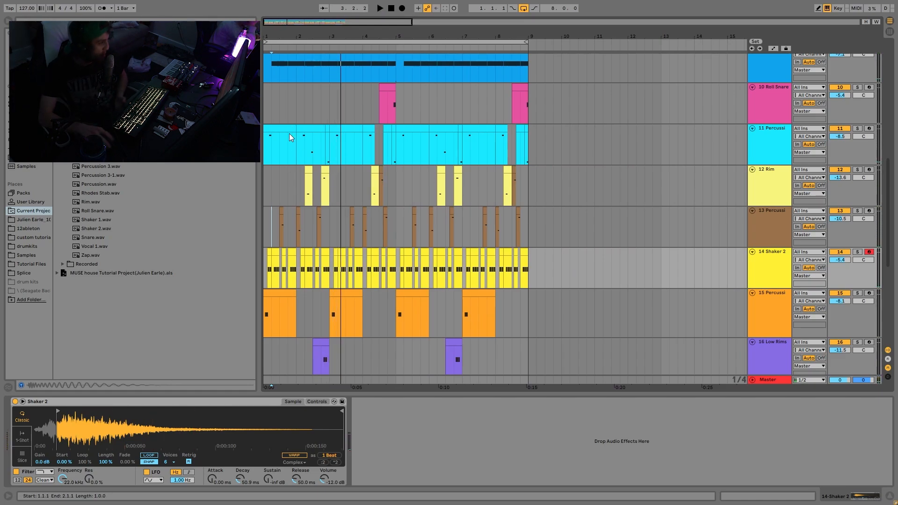
pyautogui.doubleClick(313, 125)
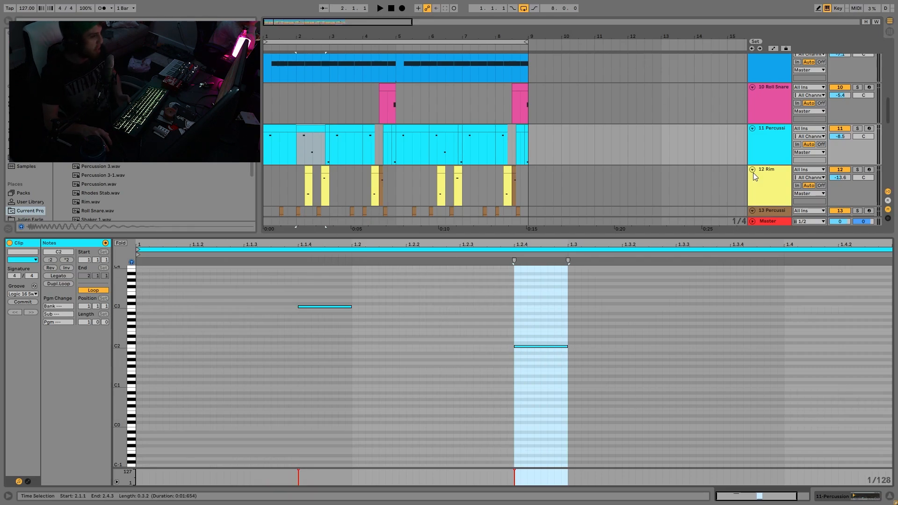
pyautogui.rightClick(349, 298)
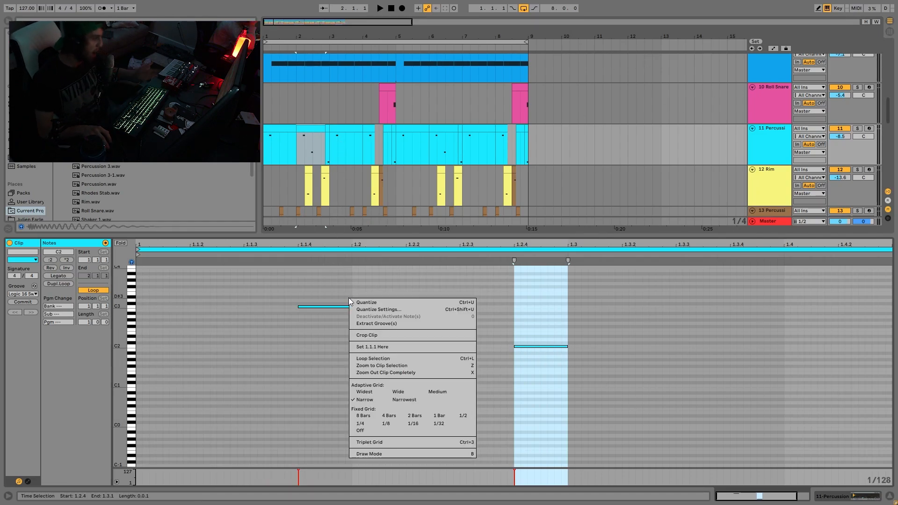
pyautogui.click(414, 424)
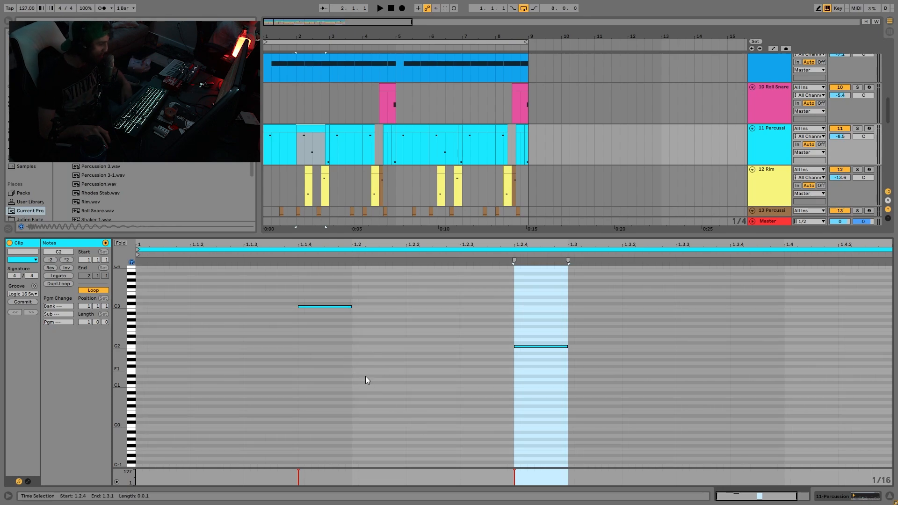
# Look at the groove choices of the Percussion clip and change its note grid to 1/64
pyautogui.click(22, 295)
pyautogui.click(22, 295)
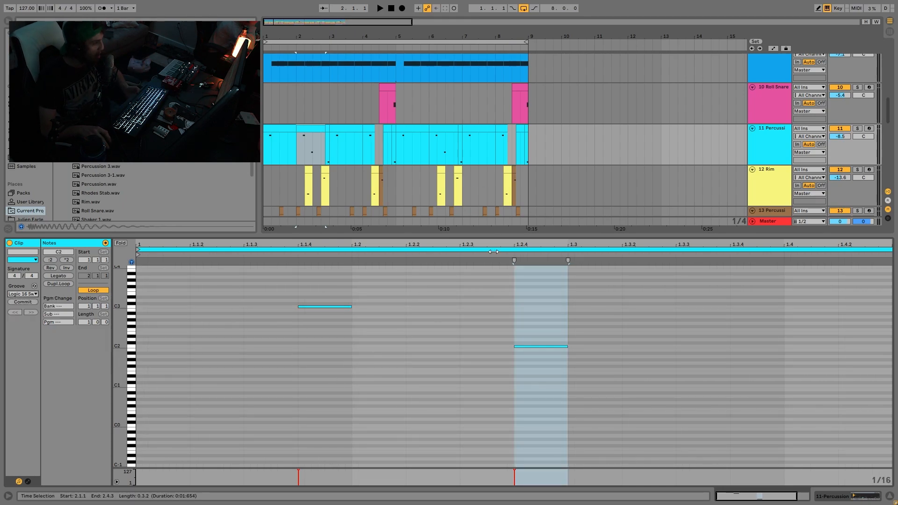
pyautogui.rightClick(363, 375)
pyautogui.click(380, 317)
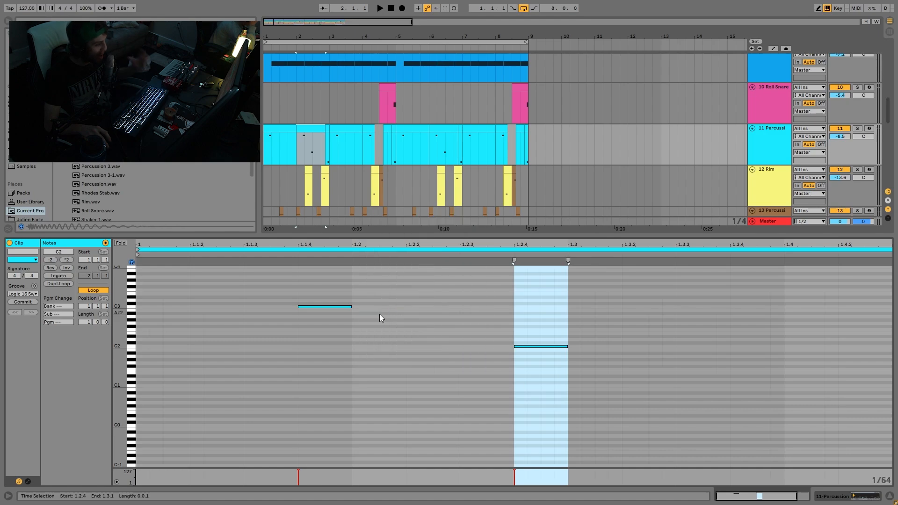
# Return to the Percussion track's device view, select its first beat up to 1.2.1 and play briefly
pyautogui.doubleClick(753, 139)
pyautogui.moveTo(304, 37); pyautogui.dragTo(304, 88)
pyautogui.moveTo(312, 145); pyautogui.dragTo(263, 145)
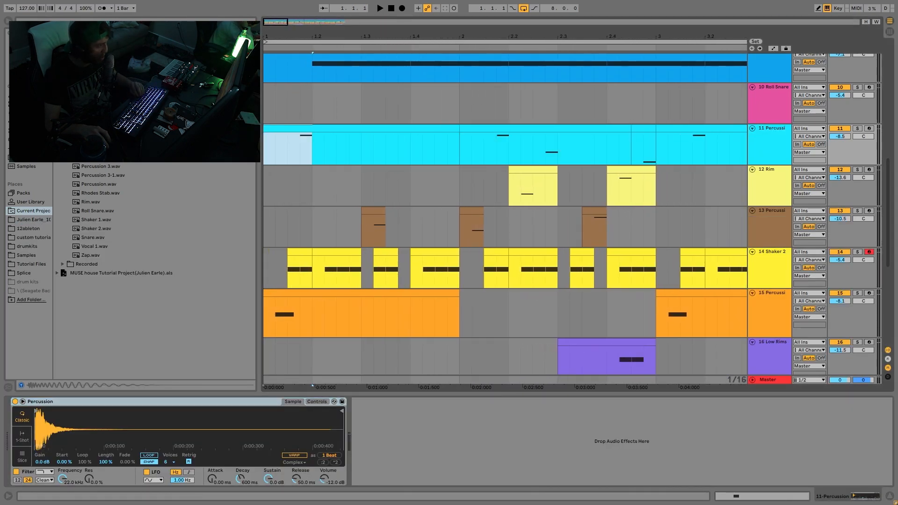
pyautogui.press('space')
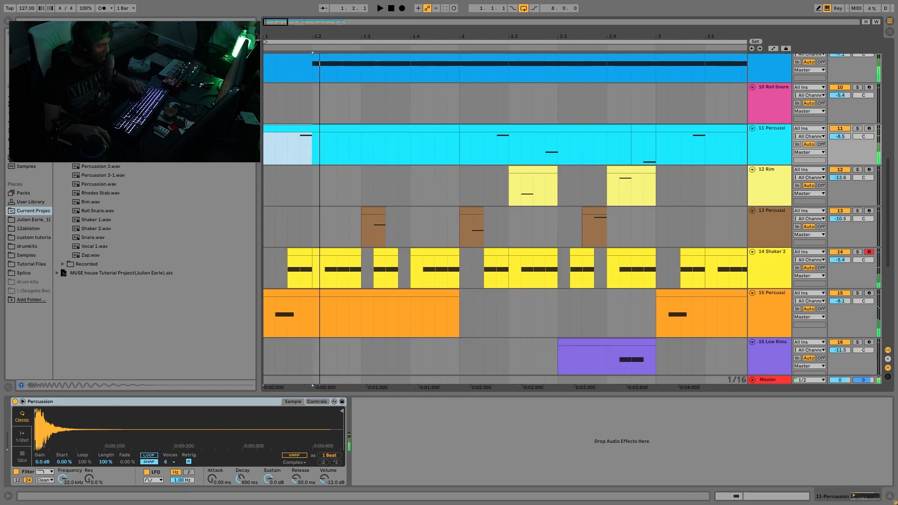
pyautogui.press('space')
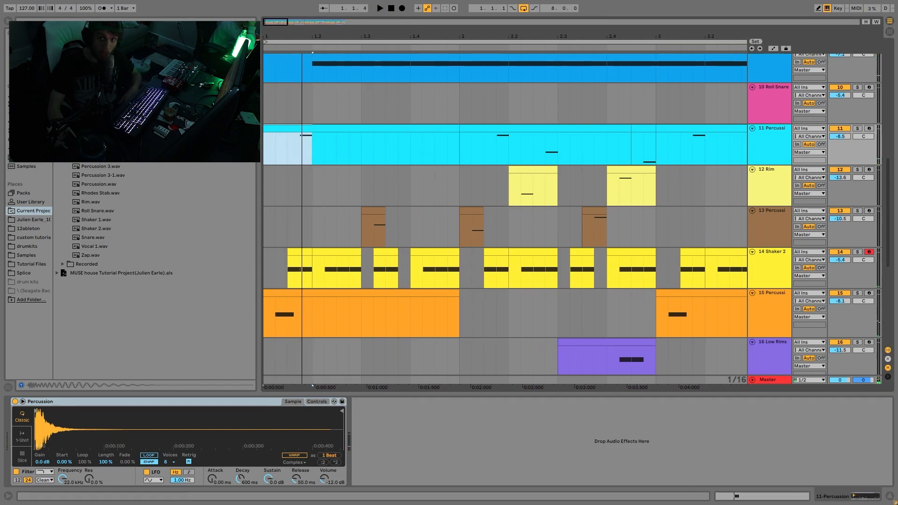
# Play short passages of the mix on track 11 Percussion from 1.2.1, 1.4.1, 2.1.1 and 2.2.1 in turn
pyautogui.click(309, 160)
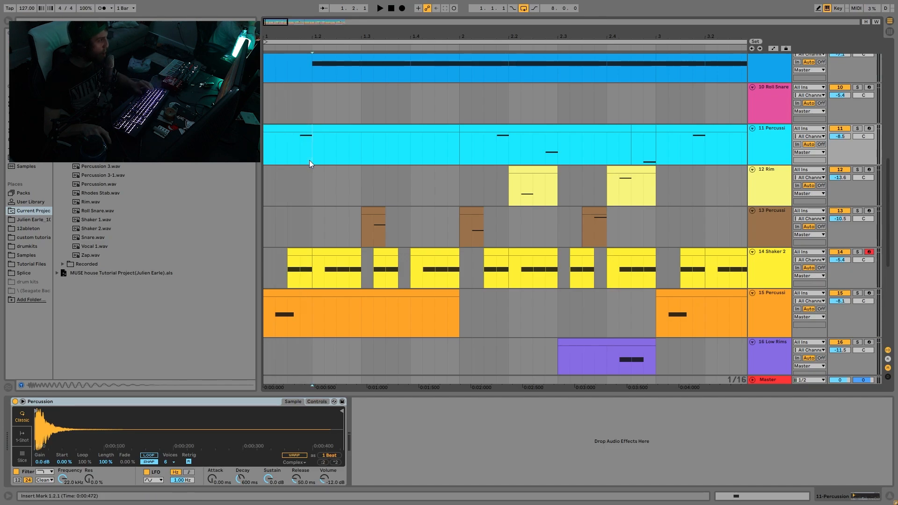
pyautogui.press('space')
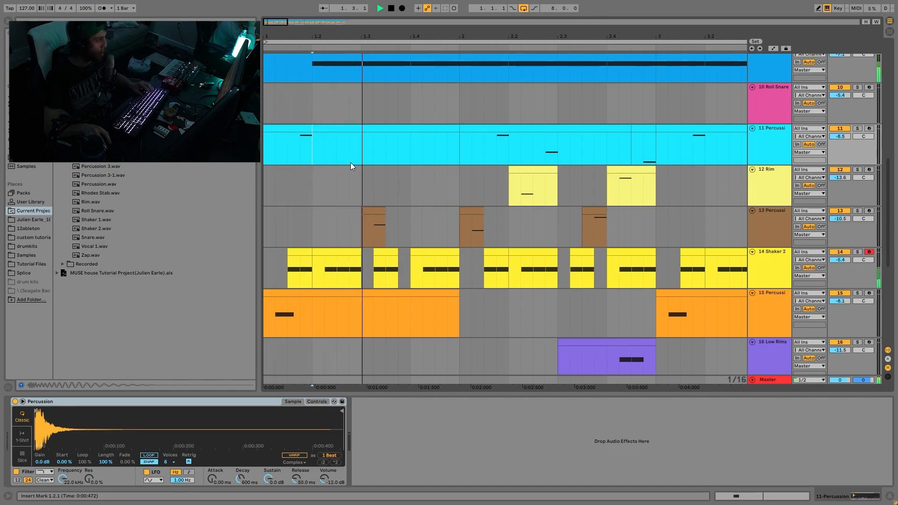
pyautogui.click(412, 156)
pyautogui.press('space')
pyautogui.click(459, 157)
pyautogui.press('space')
pyautogui.press('space')
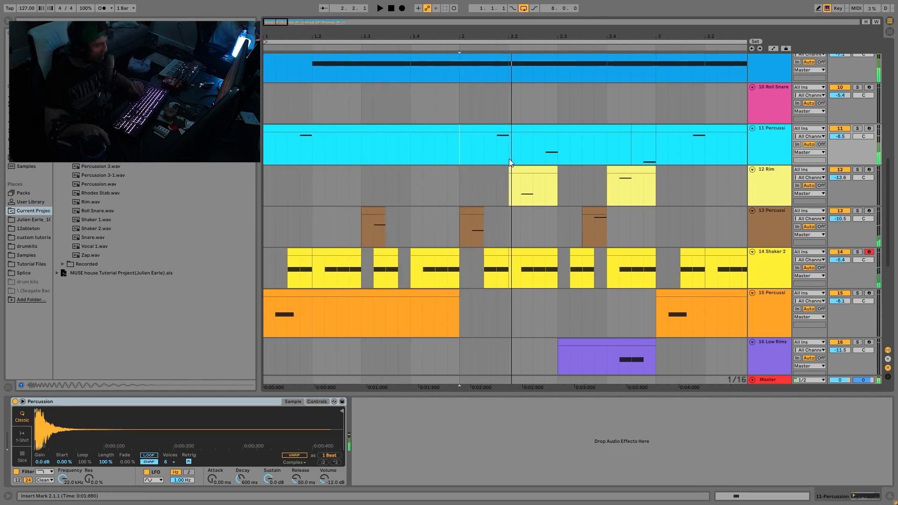
pyautogui.click(509, 159)
pyautogui.press('space')
pyautogui.press('space')
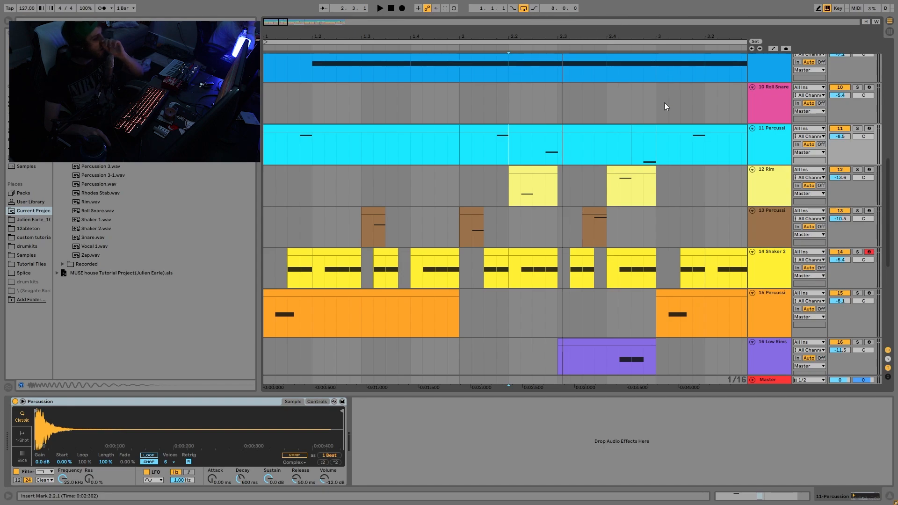
# Select 1.1.1 to 3.1.1 across the percussion tracks down to track 20 and review how the two-bar pattern repeats
pyautogui.moveTo(653, 120); pyautogui.dragTo(266, 328)
pyautogui.scroll(-10, 265, 328)
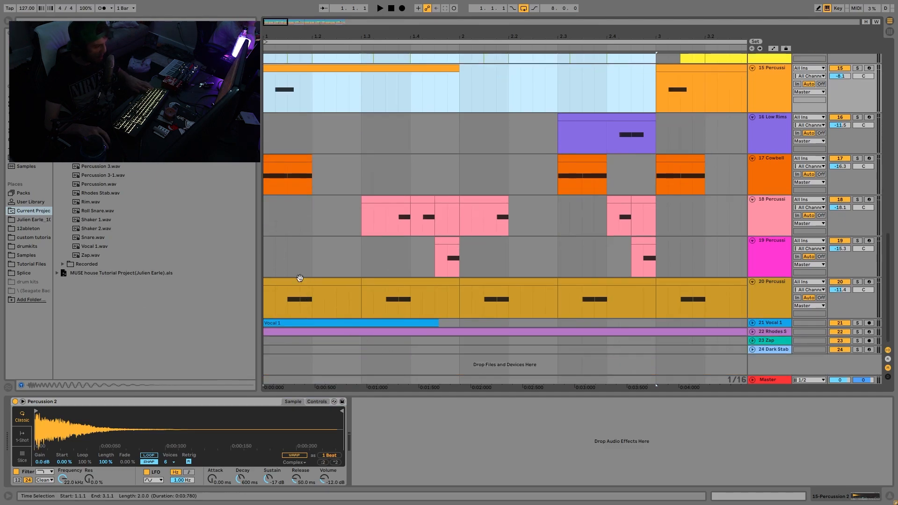
pyautogui.moveTo(300, 279); pyautogui.dragTo(297, 280)
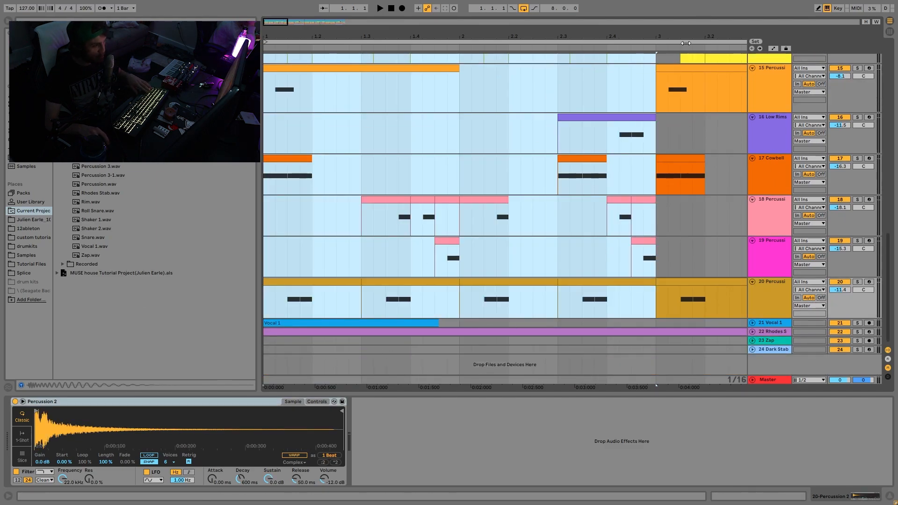
pyautogui.moveTo(645, 37)
pyautogui.mouseDown()
pyautogui.moveTo(645, 9)
pyautogui.moveTo(645, 35)
pyautogui.mouseUp()
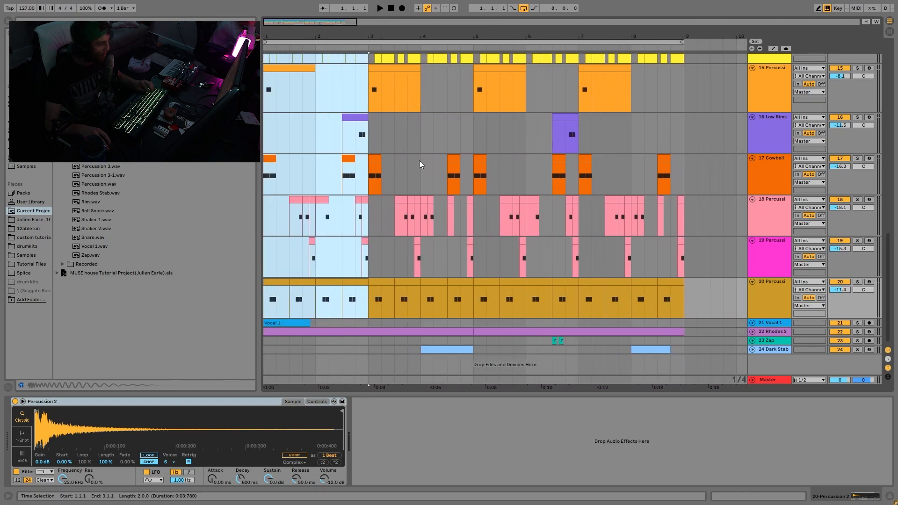
pyautogui.scroll(3, 406, 218)
pyautogui.scroll(4, 405, 215)
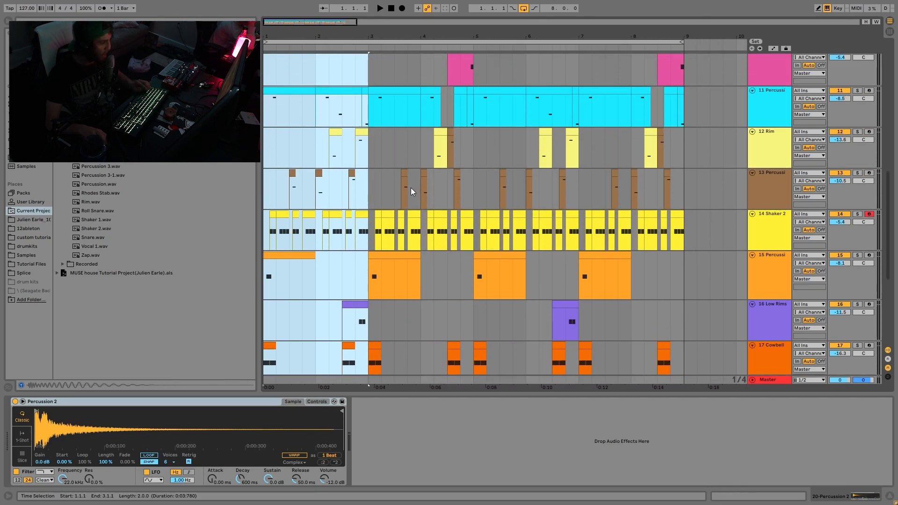
pyautogui.moveTo(419, 34); pyautogui.dragTo(419, 24)
pyautogui.scroll(-5, 405, 209)
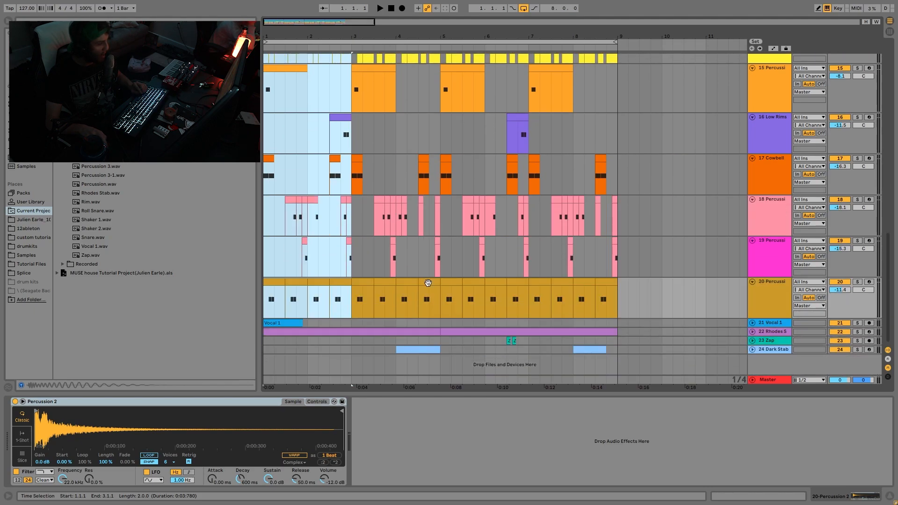
# Place the insert mark at 1.1.1 on track 16 Low Rimshot and play the full mix from there
pyautogui.click(440, 323)
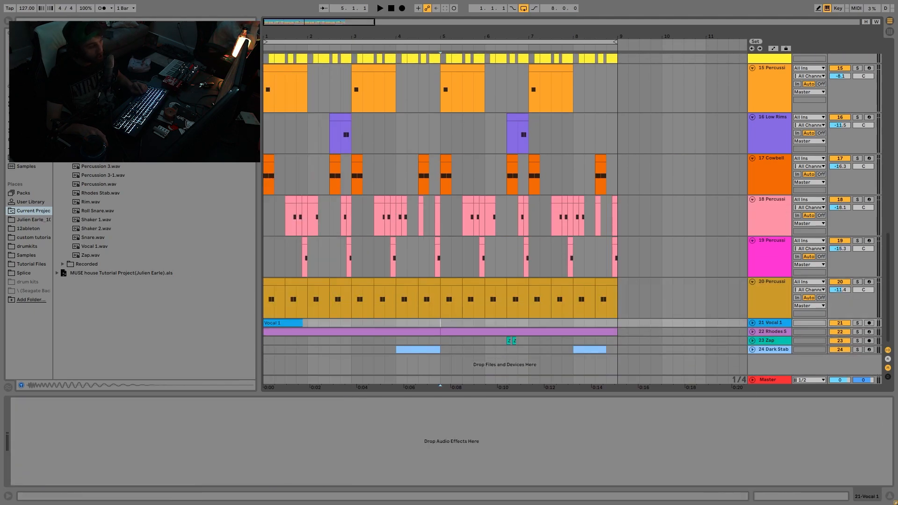
pyautogui.scroll(3, 485, 323)
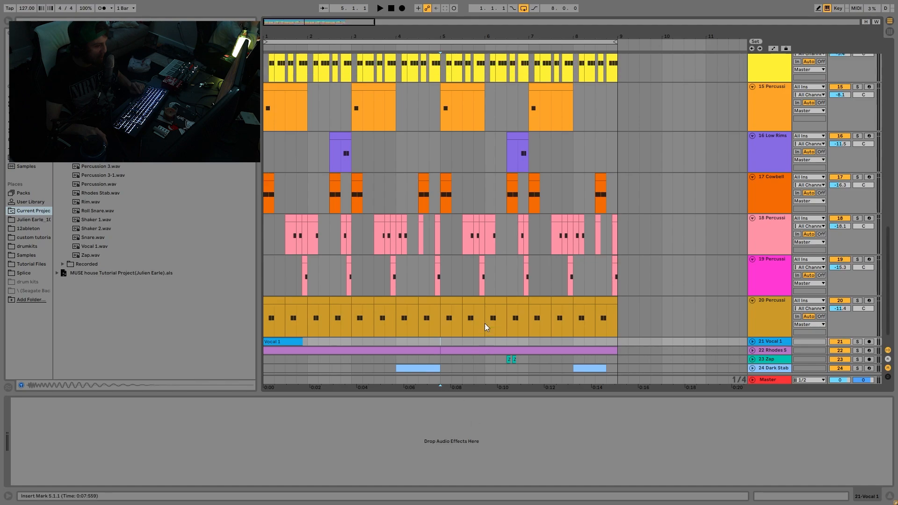
pyautogui.rightClick(484, 322)
pyautogui.click(263, 188)
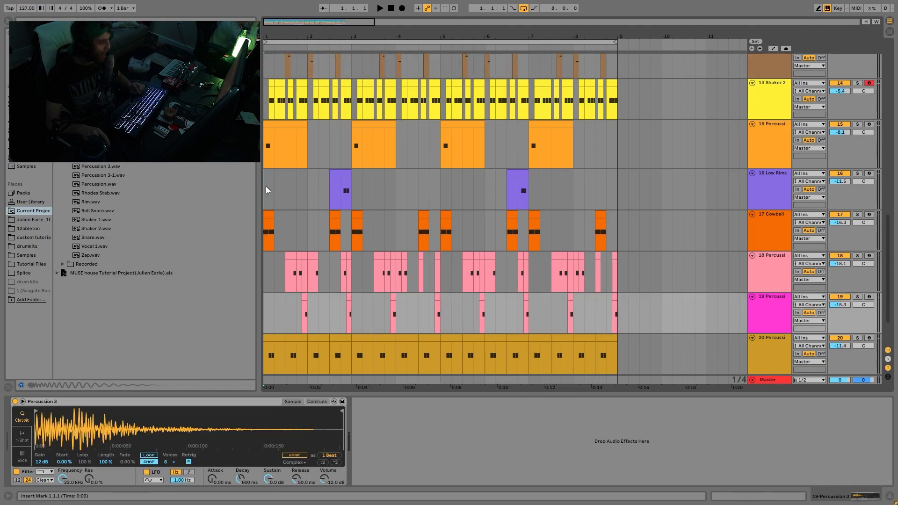
pyautogui.click(266, 184)
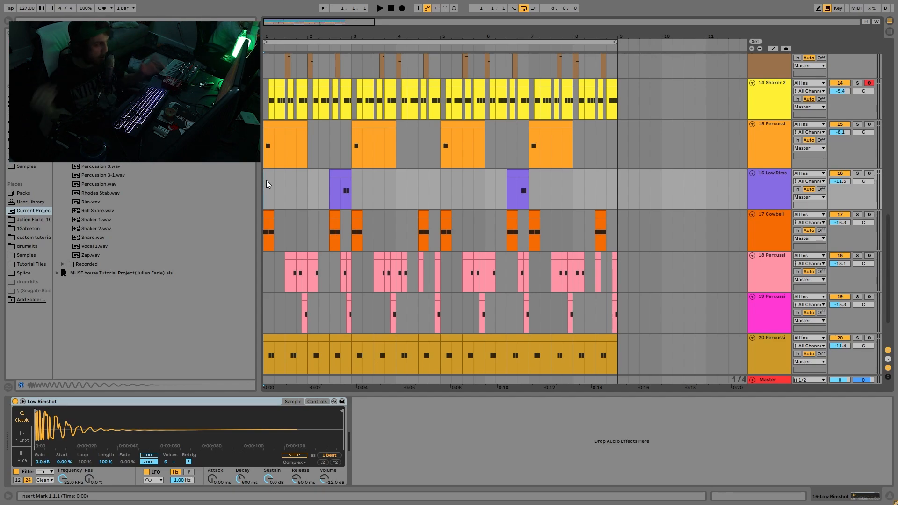
pyautogui.moveTo(269, 32); pyautogui.dragTo(270, 7)
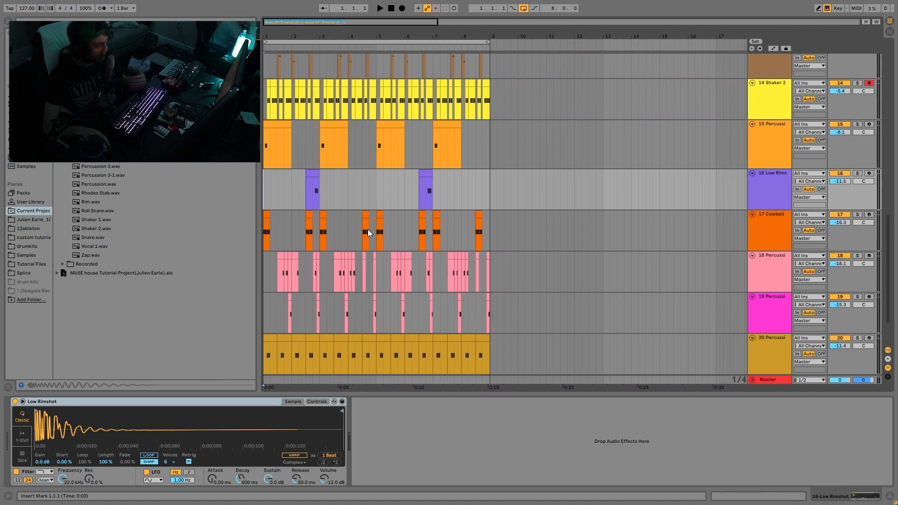
pyautogui.press('space')
pyautogui.scroll(-3, 387, 223)
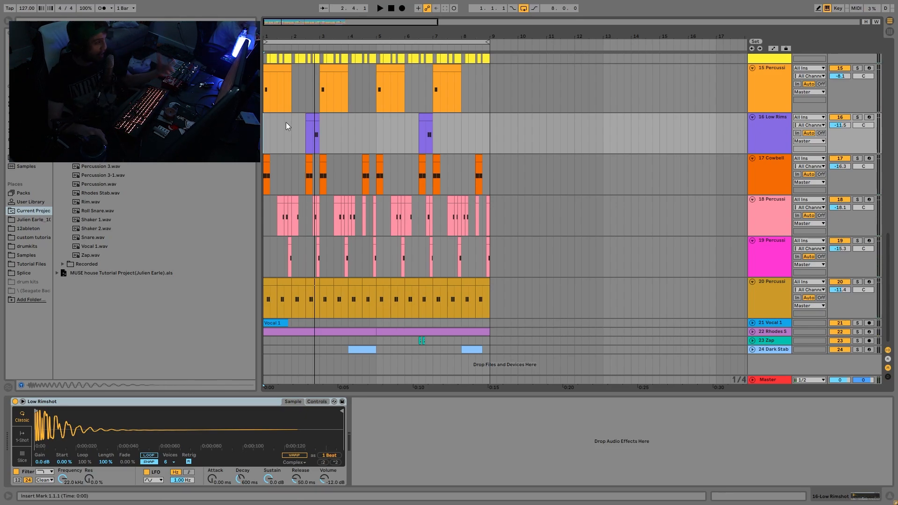
pyautogui.press('space')
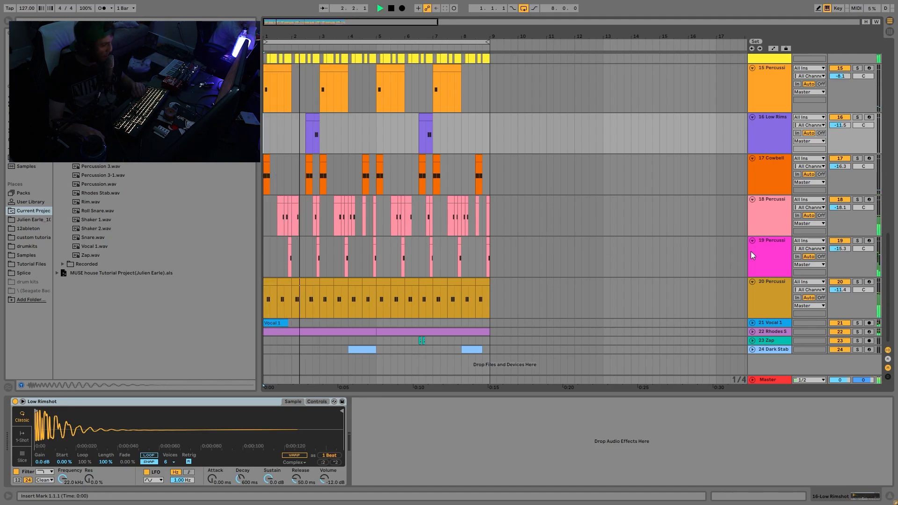
# Move track 19 Percussion 3 up the track list to directly below 10 Roll Snare
pyautogui.click(767, 252)
pyautogui.scroll(2, 769, 253)
pyautogui.scroll(-2, 770, 254)
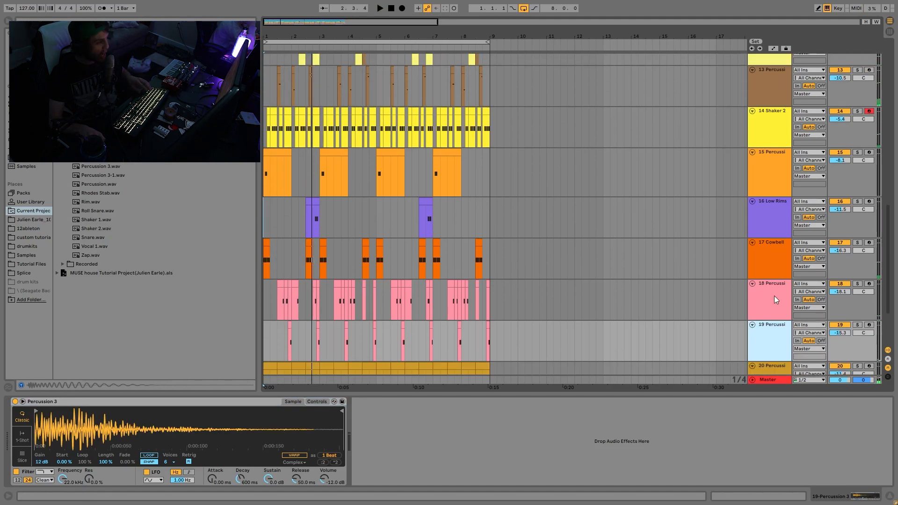
pyautogui.moveTo(754, 123); pyautogui.dragTo(769, 156)
pyautogui.scroll(5, 771, 154)
pyautogui.moveTo(776, 287); pyautogui.dragTo(782, 193)
pyautogui.scroll(4, 780, 242)
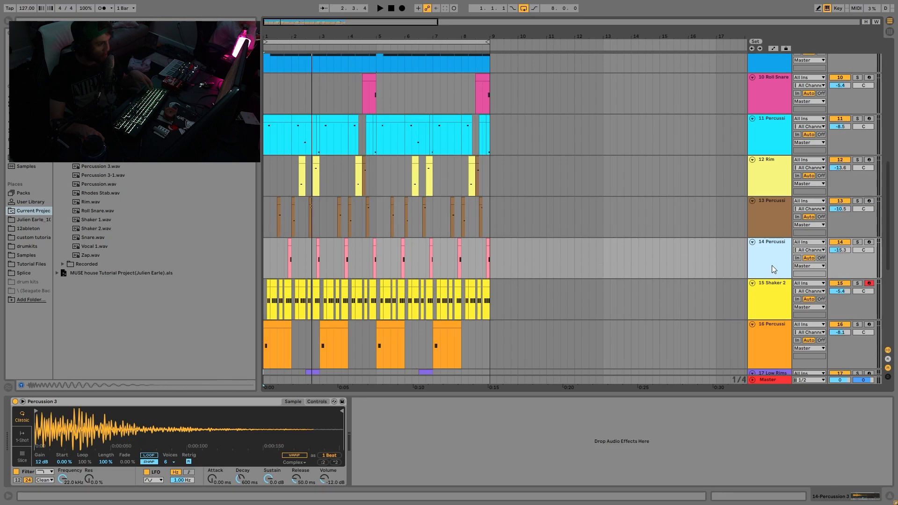
pyautogui.moveTo(771, 269); pyautogui.dragTo(768, 130)
# Solo Roll Snare and Percussion 3 and play them together from the first Percussion 3 clip at 1.4.3
pyautogui.click(858, 119)
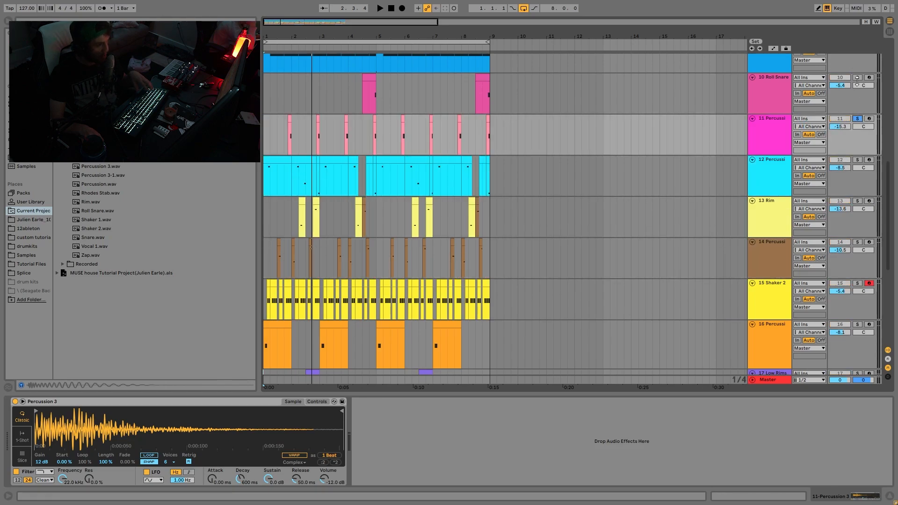
pyautogui.click(290, 120)
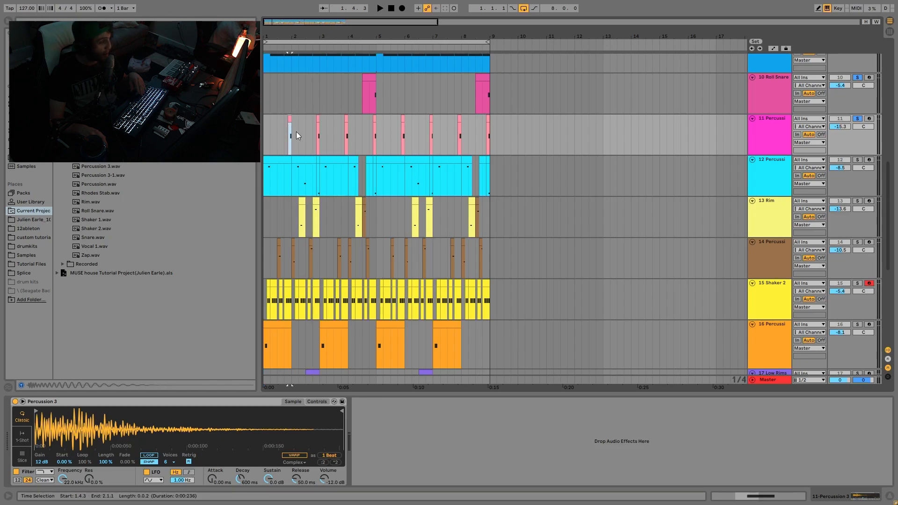
pyautogui.press('space')
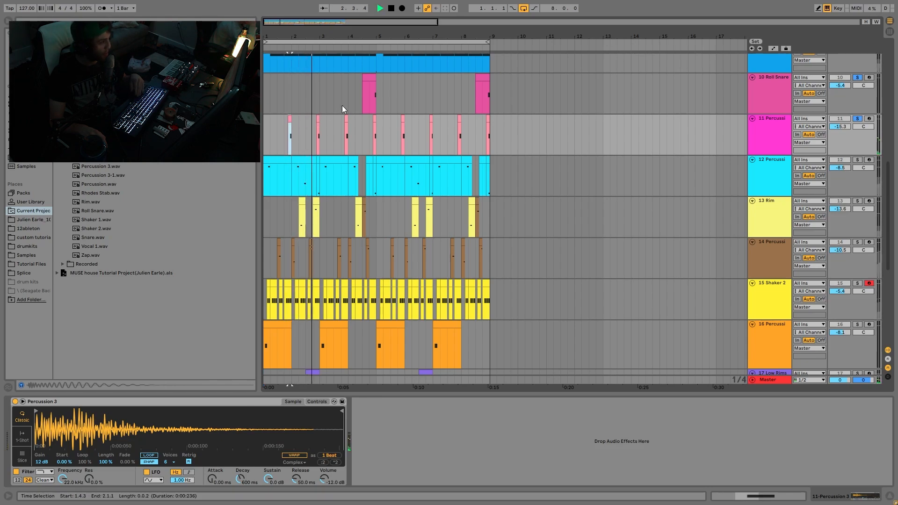
pyautogui.click(363, 129)
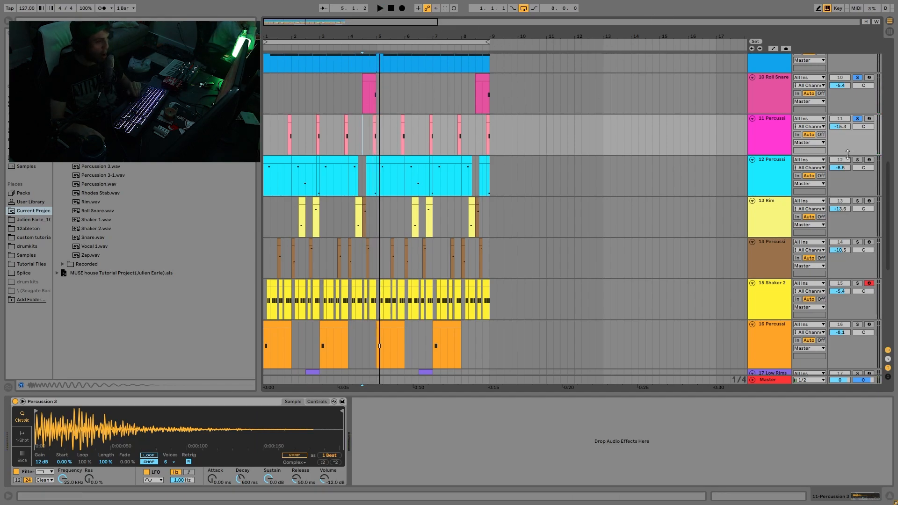
pyautogui.press('space')
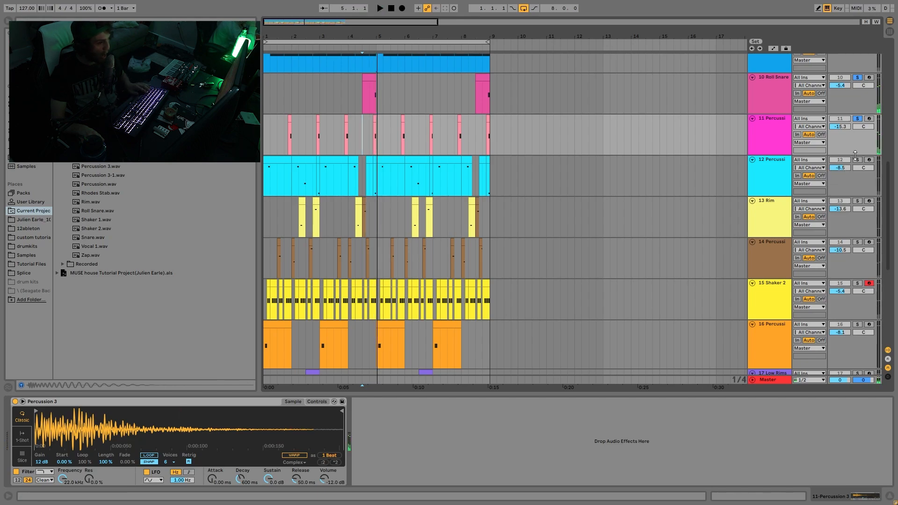
# Switch the solos to tracks 12 Percussion, 13 Rim and 14 Percussion and play them from 2.1.1
pyautogui.click(293, 184)
pyautogui.press('space')
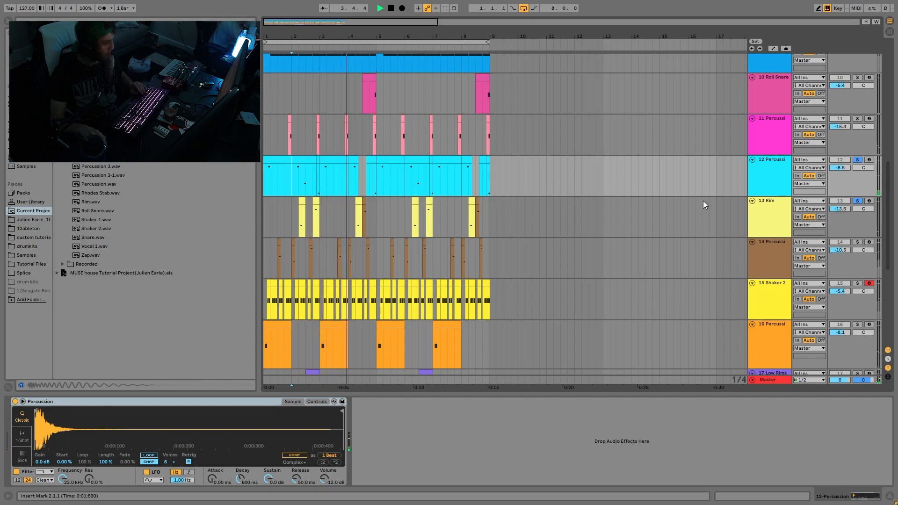
pyautogui.click(859, 242)
pyautogui.press('space')
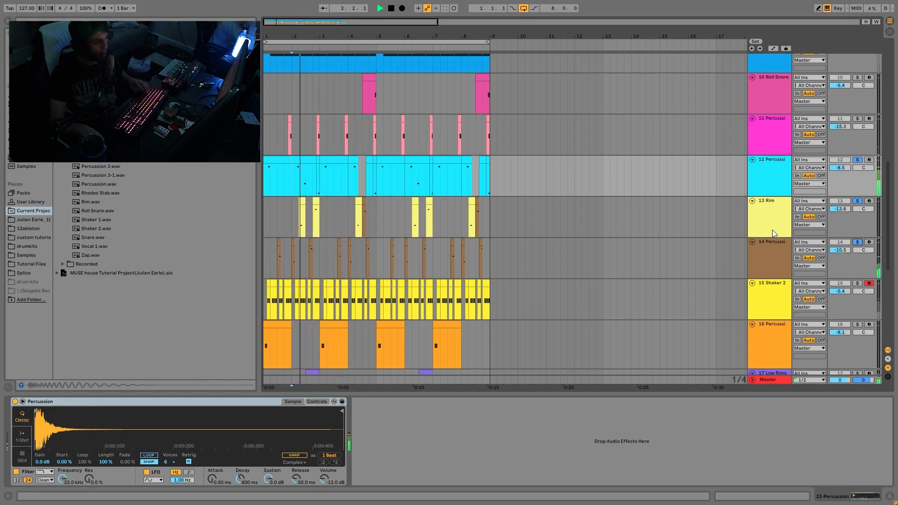
pyautogui.scroll(-4, 773, 230)
pyautogui.press('space')
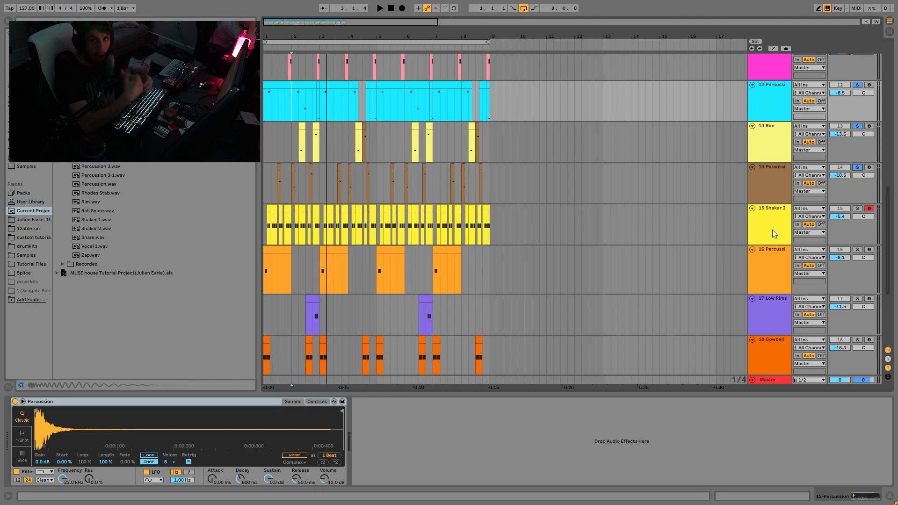
# Clear the solos on tracks 12, 13 and 14 and play the full mix from 2.1.1
pyautogui.click(856, 168)
pyautogui.press('space')
pyautogui.press('space')
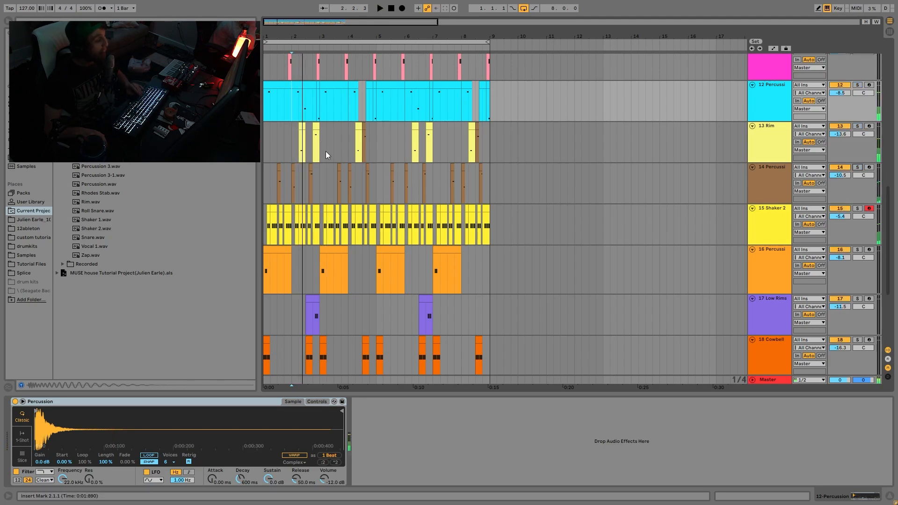
# Place the insert mark at 1.1.1 on track 13 Rim and play the full mix briefly from there
pyautogui.click(269, 150)
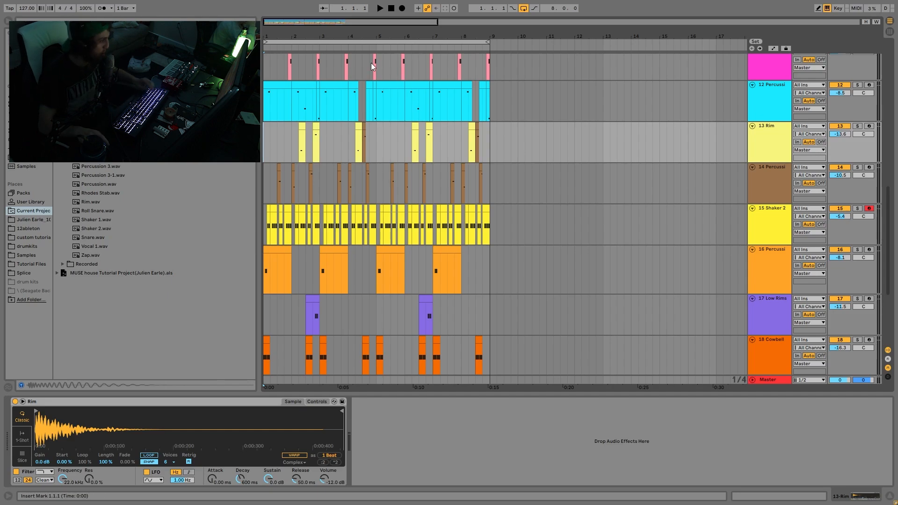
pyautogui.scroll(-2, 374, 198)
pyautogui.scroll(-5, 392, 198)
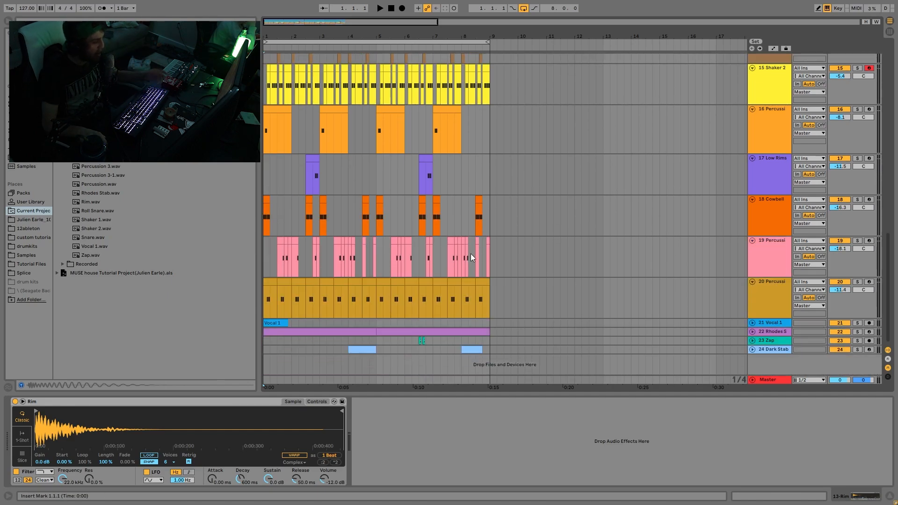
pyautogui.press('space')
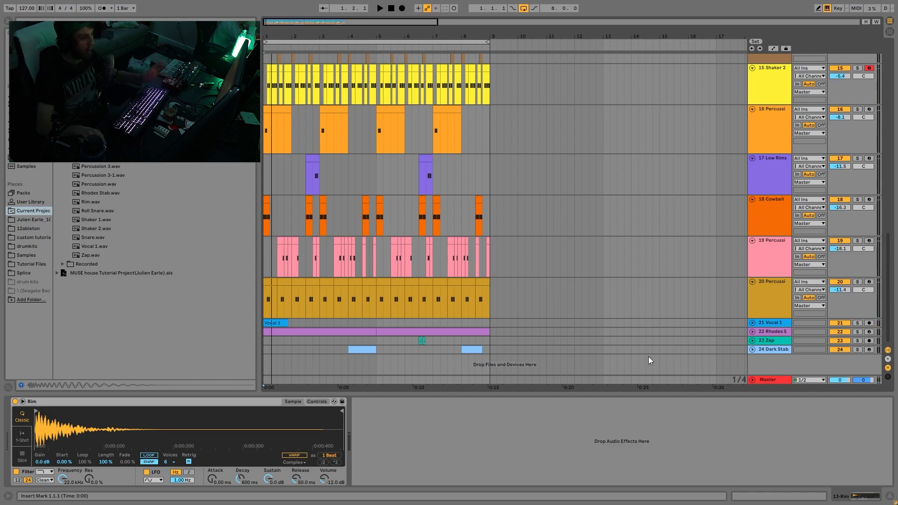
# Select all tracks and fold them to their minimum height
pyautogui.scroll(1, 696, 324)
pyautogui.click(773, 261)
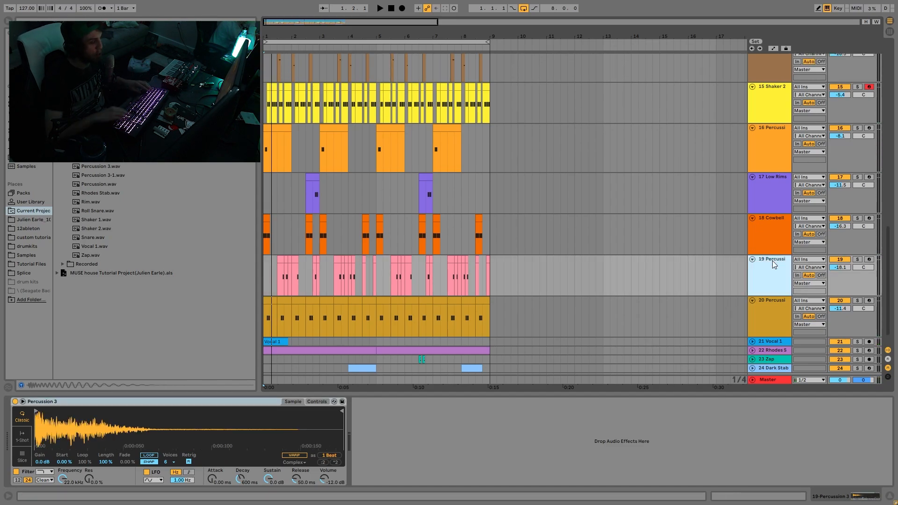
pyautogui.hotkey('ctrl', 'a')
pyautogui.press('u')
# Unfold only tracks 21 Vocal 1, 22 Rhodes Stab, 23 Zap and 24 Dark Stab
pyautogui.click(776, 233)
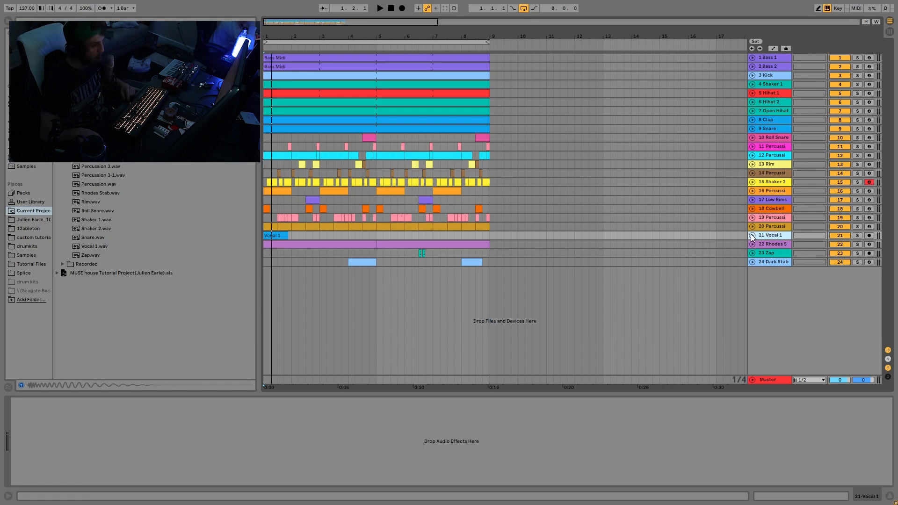
pyautogui.click(782, 263)
pyautogui.press('u')
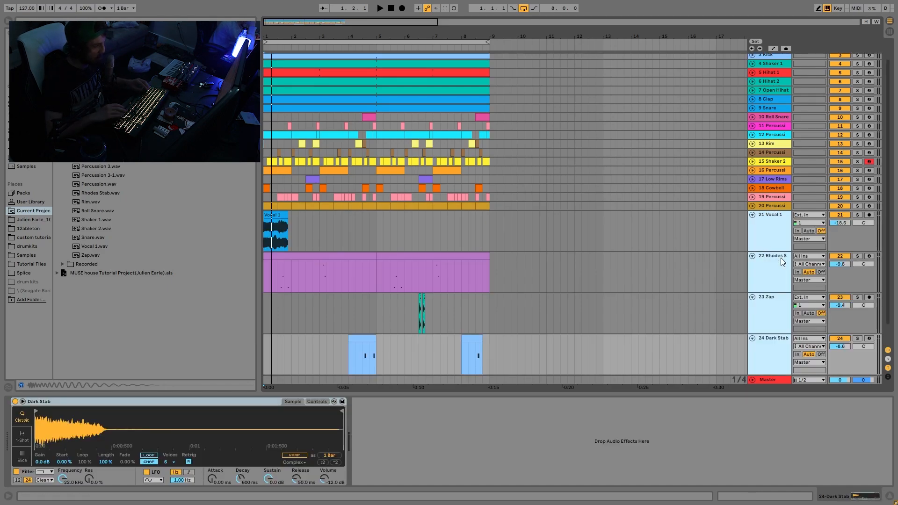
pyautogui.scroll(-1, 379, 238)
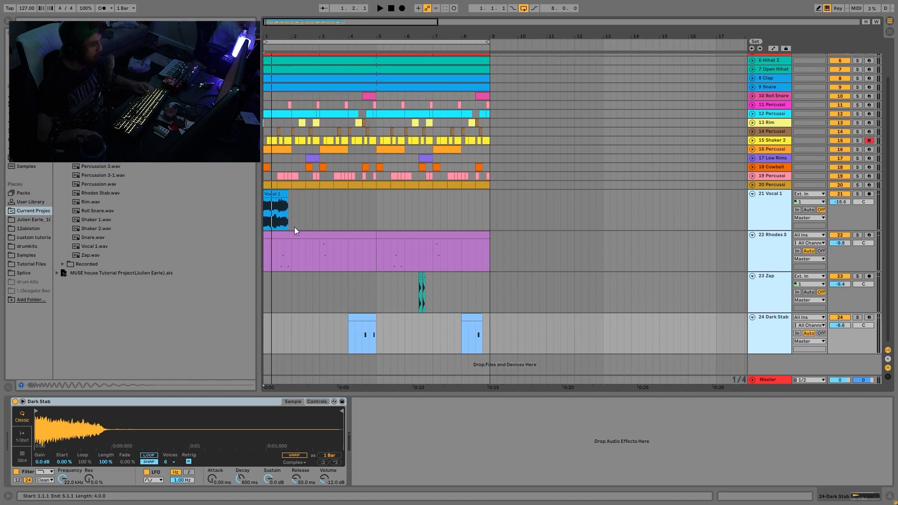
# Play the mix from the Vocal 1 clip, then mark 1.1.1 to 5.1.1 and 5.1.1 to 9.2.1 on that track
pyautogui.click(277, 195)
pyautogui.press('space')
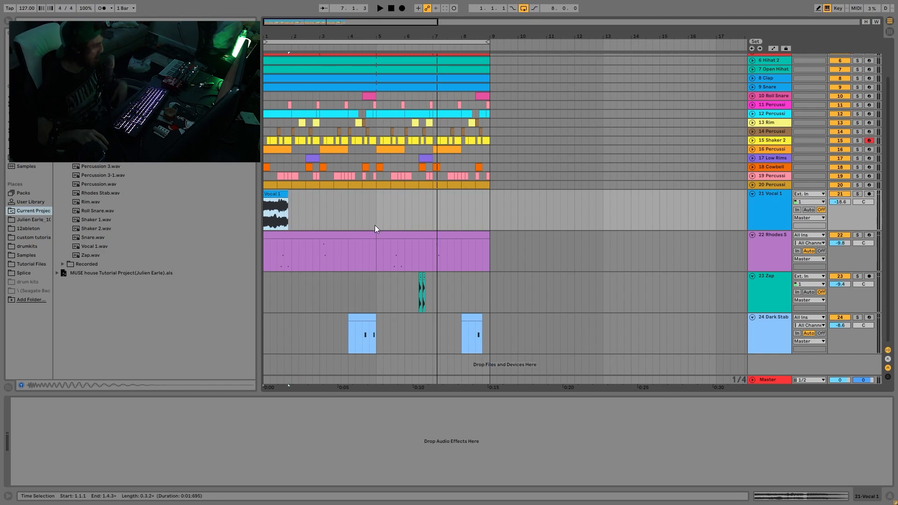
pyautogui.moveTo(382, 227); pyautogui.dragTo(313, 221)
pyautogui.moveTo(378, 220); pyautogui.dragTo(222, 225)
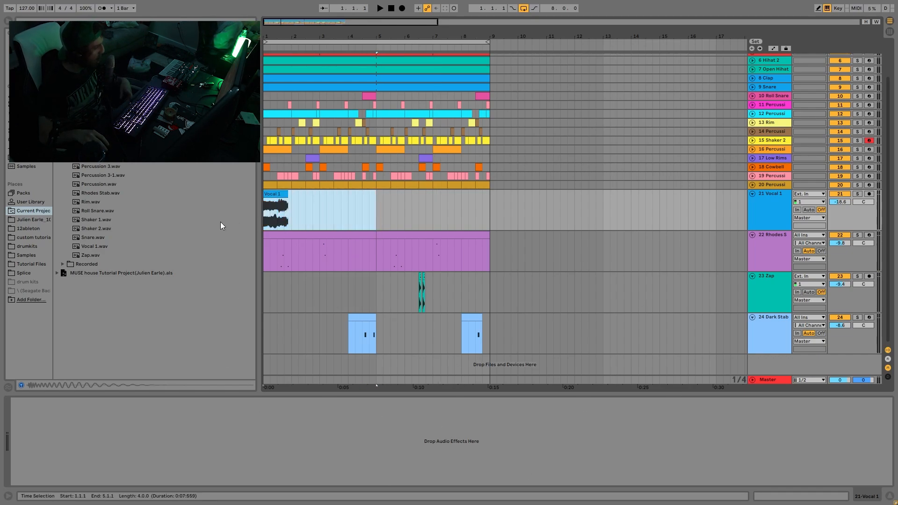
pyautogui.moveTo(378, 219); pyautogui.dragTo(497, 224)
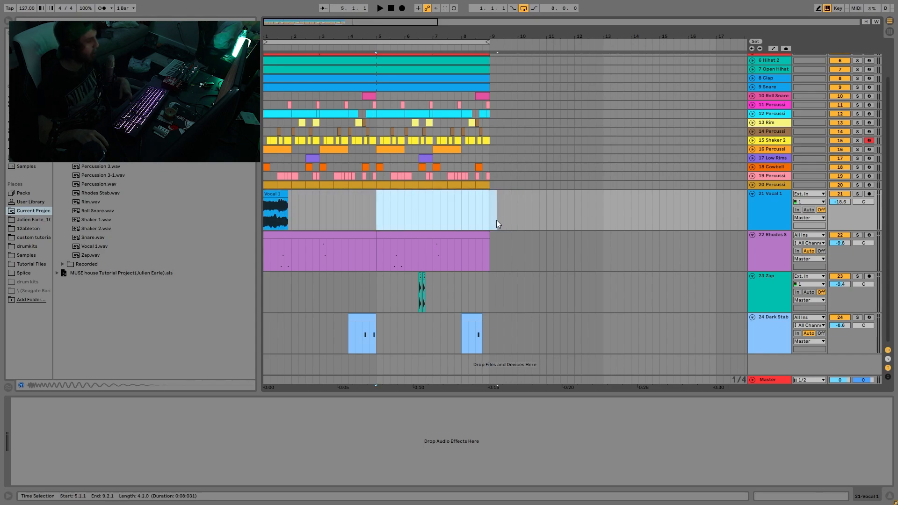
# Play the full mix from 6.1.1 on the Zap track and show the Dark Stab and Rhodes Stab samplers
pyautogui.click(403, 301)
pyautogui.press('space')
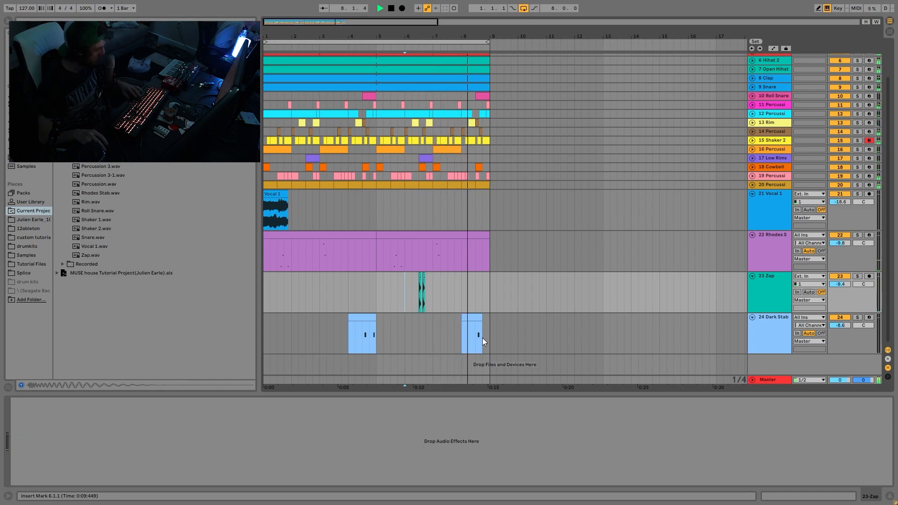
pyautogui.click(772, 340)
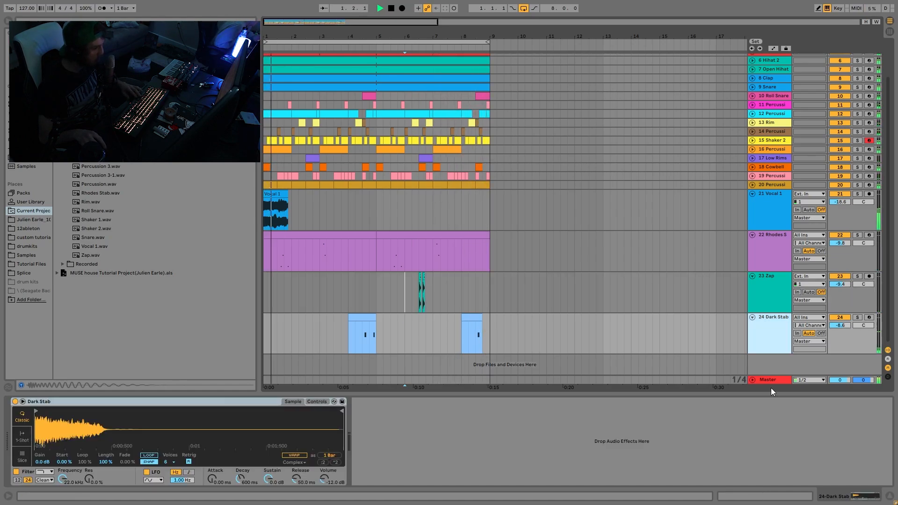
pyautogui.click(771, 253)
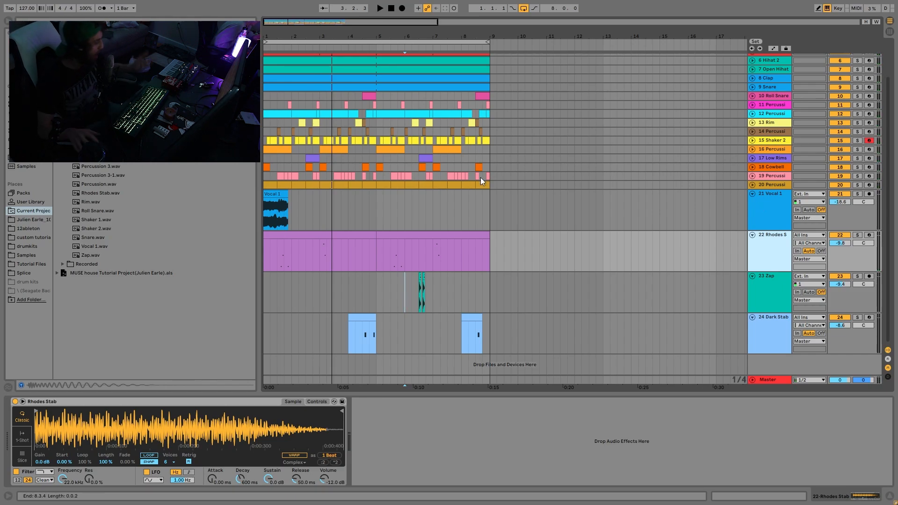
# Open the notes of the first Rhodes Stab clip, play the mix from 1.1.1, and return to the track's device view
pyautogui.click(319, 267)
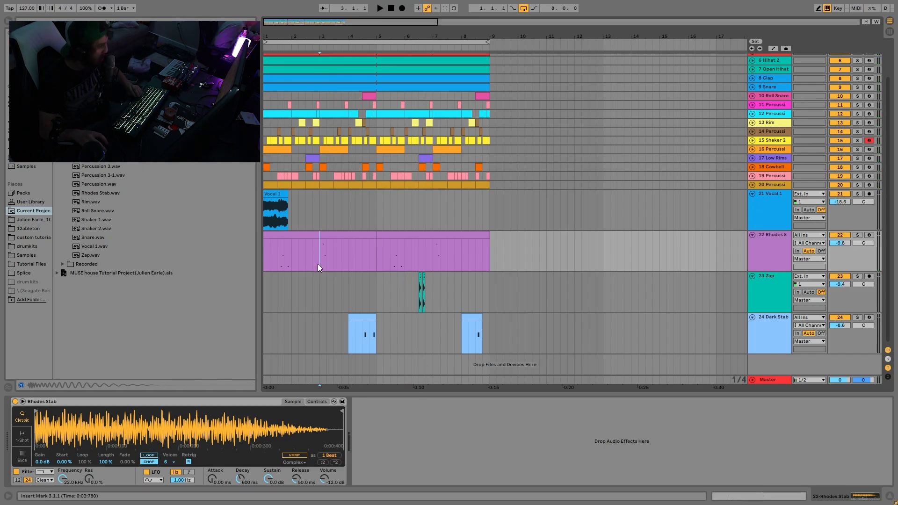
pyautogui.doubleClick(331, 235)
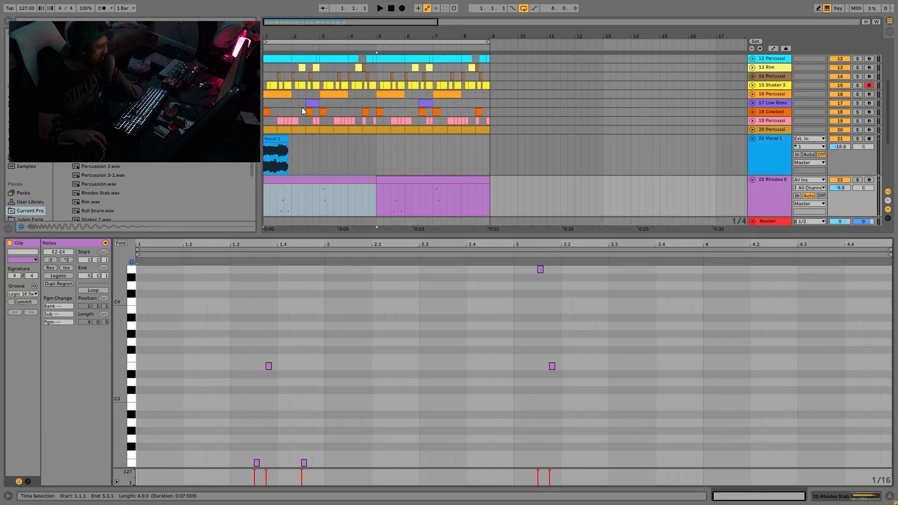
pyautogui.press('space')
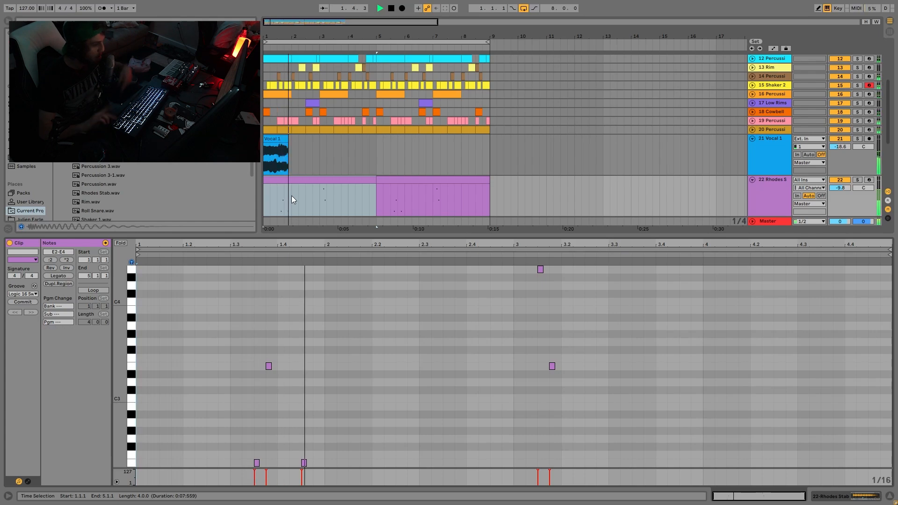
pyautogui.click(789, 214)
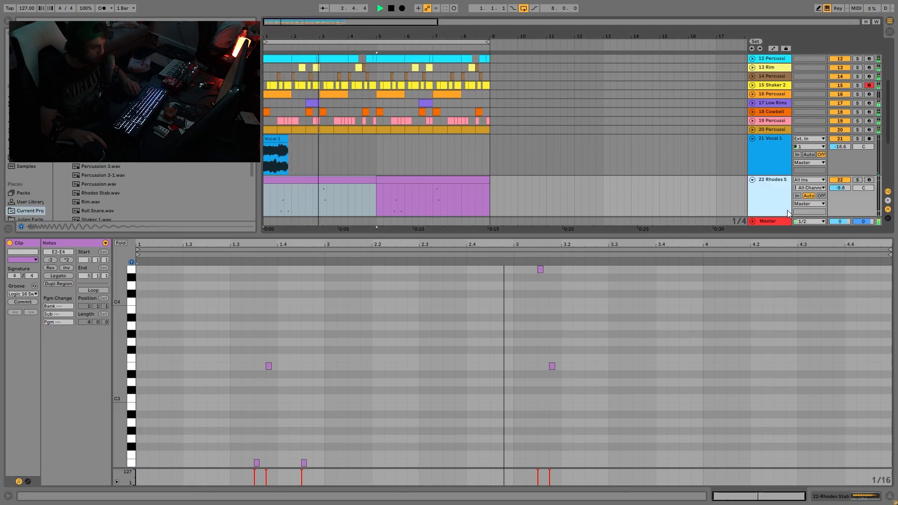
pyautogui.doubleClick(789, 214)
pyautogui.press('space')
# Show the sampler of track 24 Dark Stab and play the full mix from 1.1.1
pyautogui.click(780, 287)
pyautogui.click(772, 340)
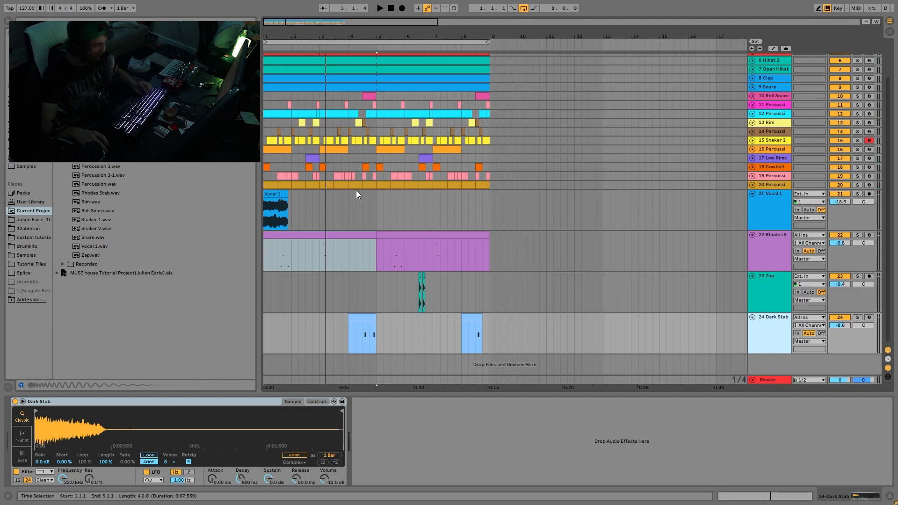
pyautogui.press('space')
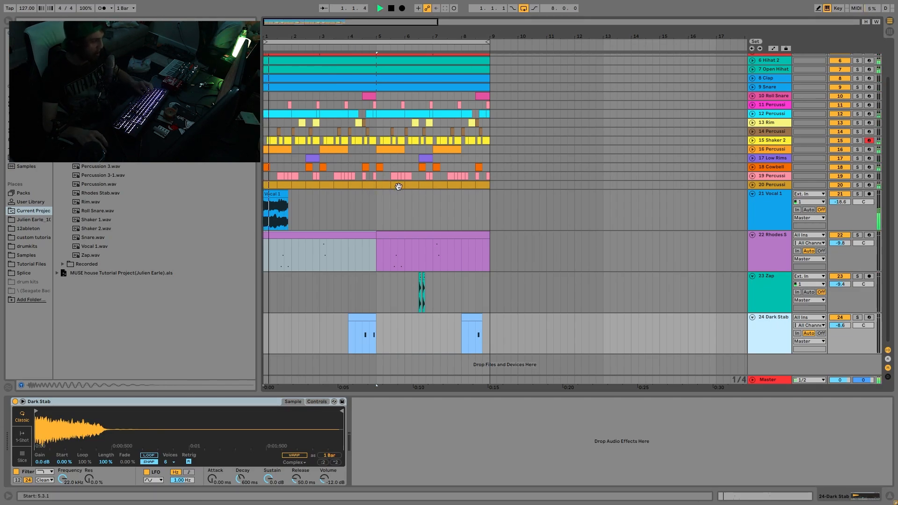
# Select track 21 Vocal 1 and play the full mix again from 1.1.1
pyautogui.click(686, 216)
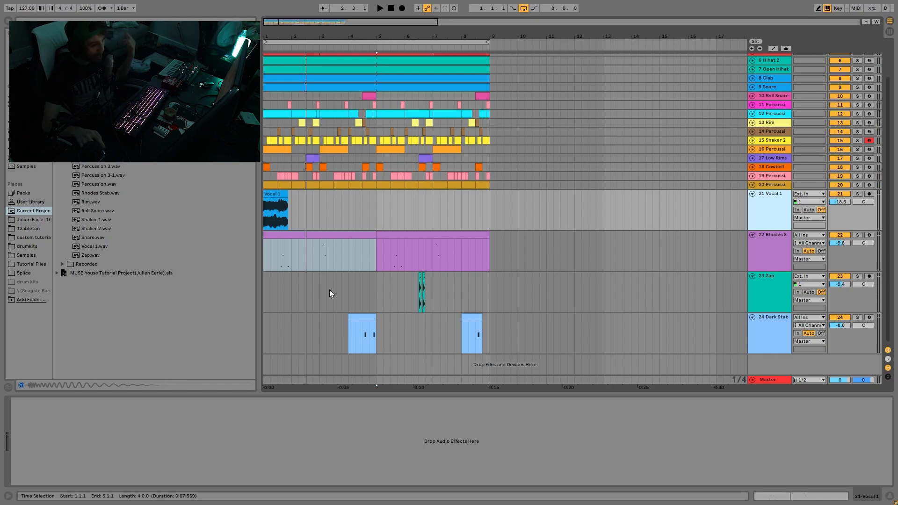
pyautogui.press('space')
pyautogui.scroll(3, 505, 297)
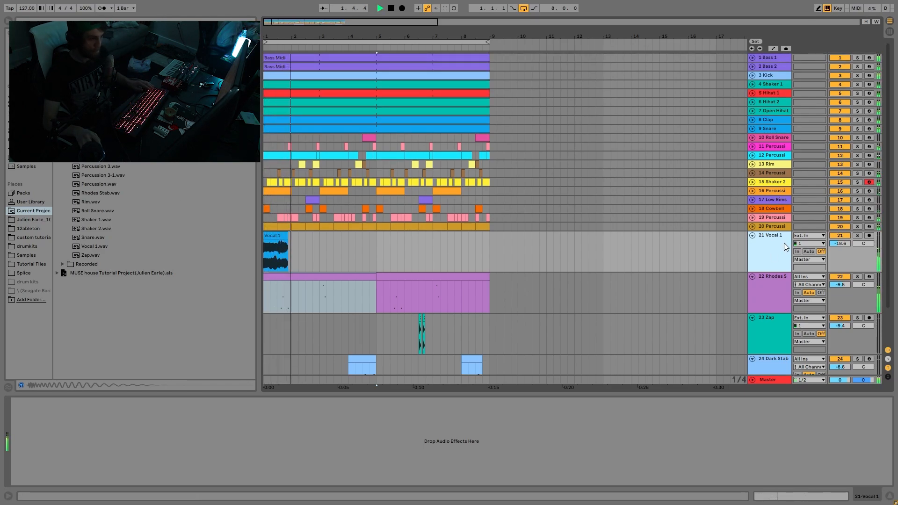
# Fold all tracks to their minimum height and place the insert mark at 1.1.1 on track 23 Zap
pyautogui.hotkey('ctrl', 'a')
pyautogui.click(752, 235)
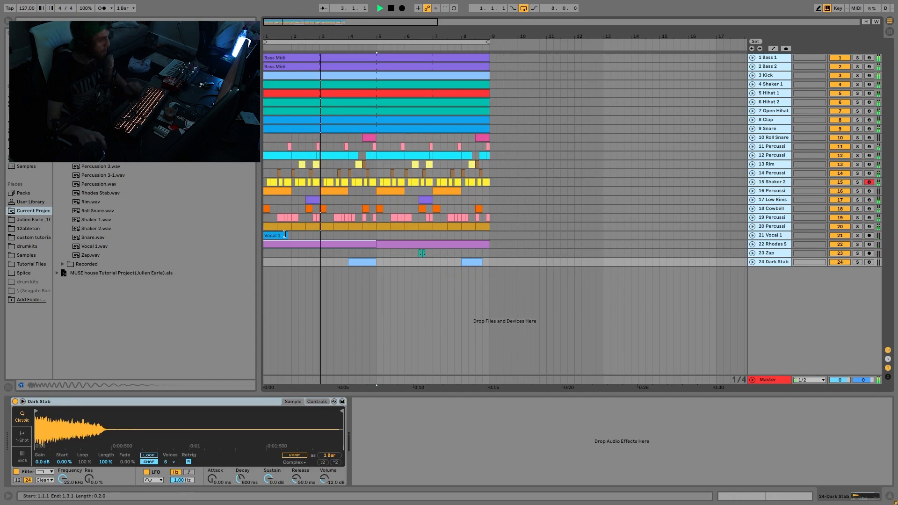
pyautogui.click(268, 257)
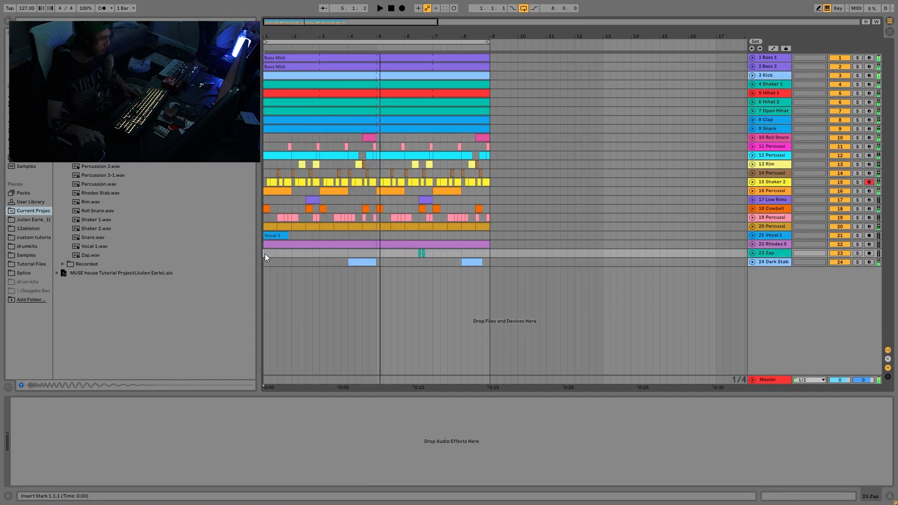